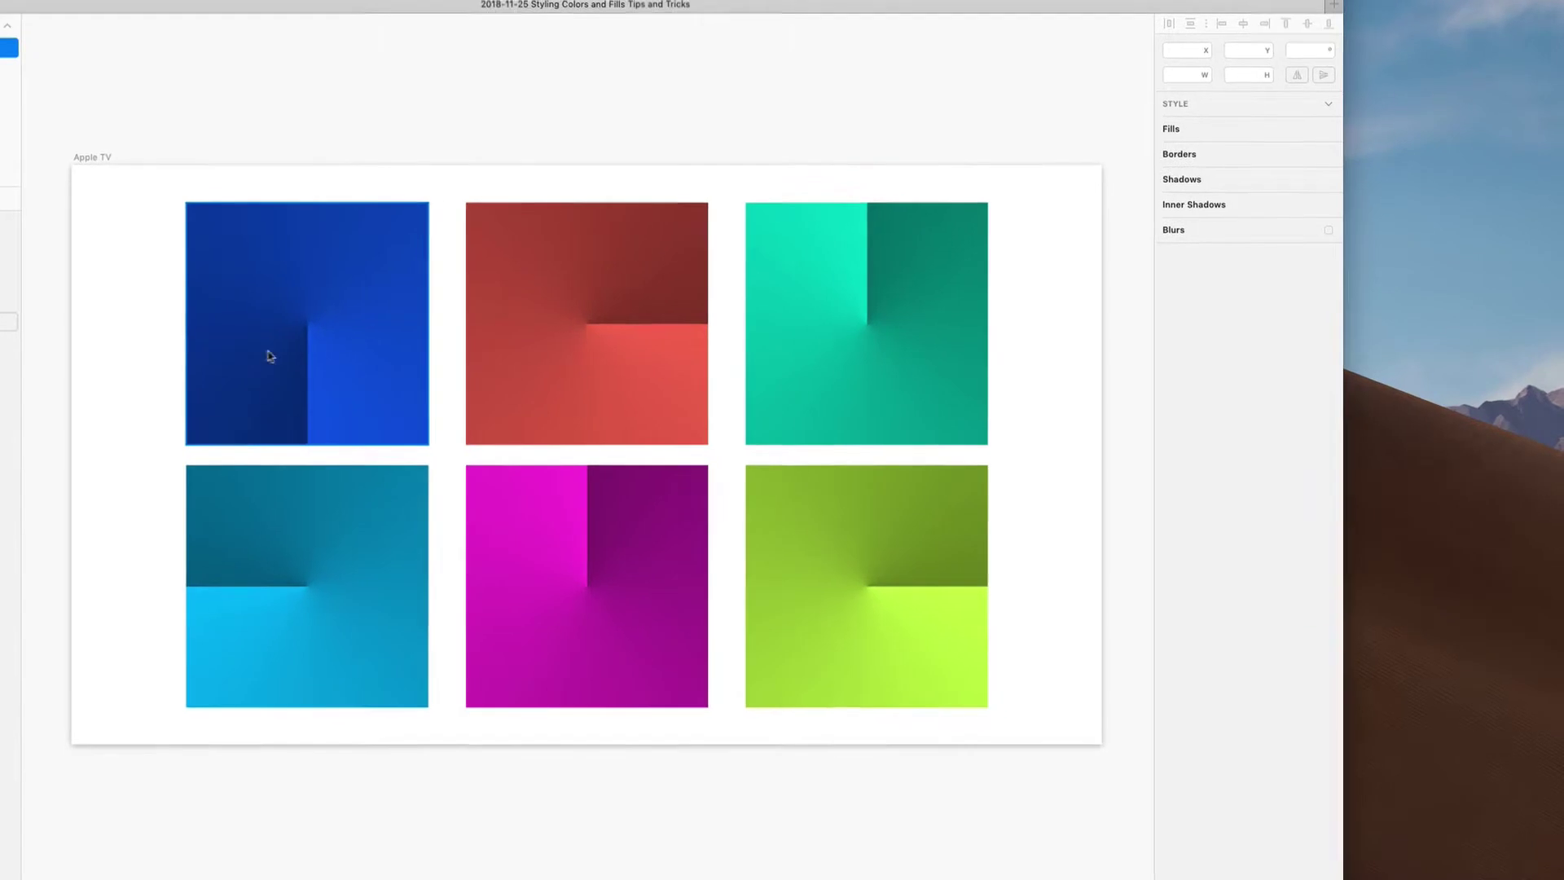
- Try resetting the blue square to its Keyboard in Blue layer style and undo the reset
click(270, 357)
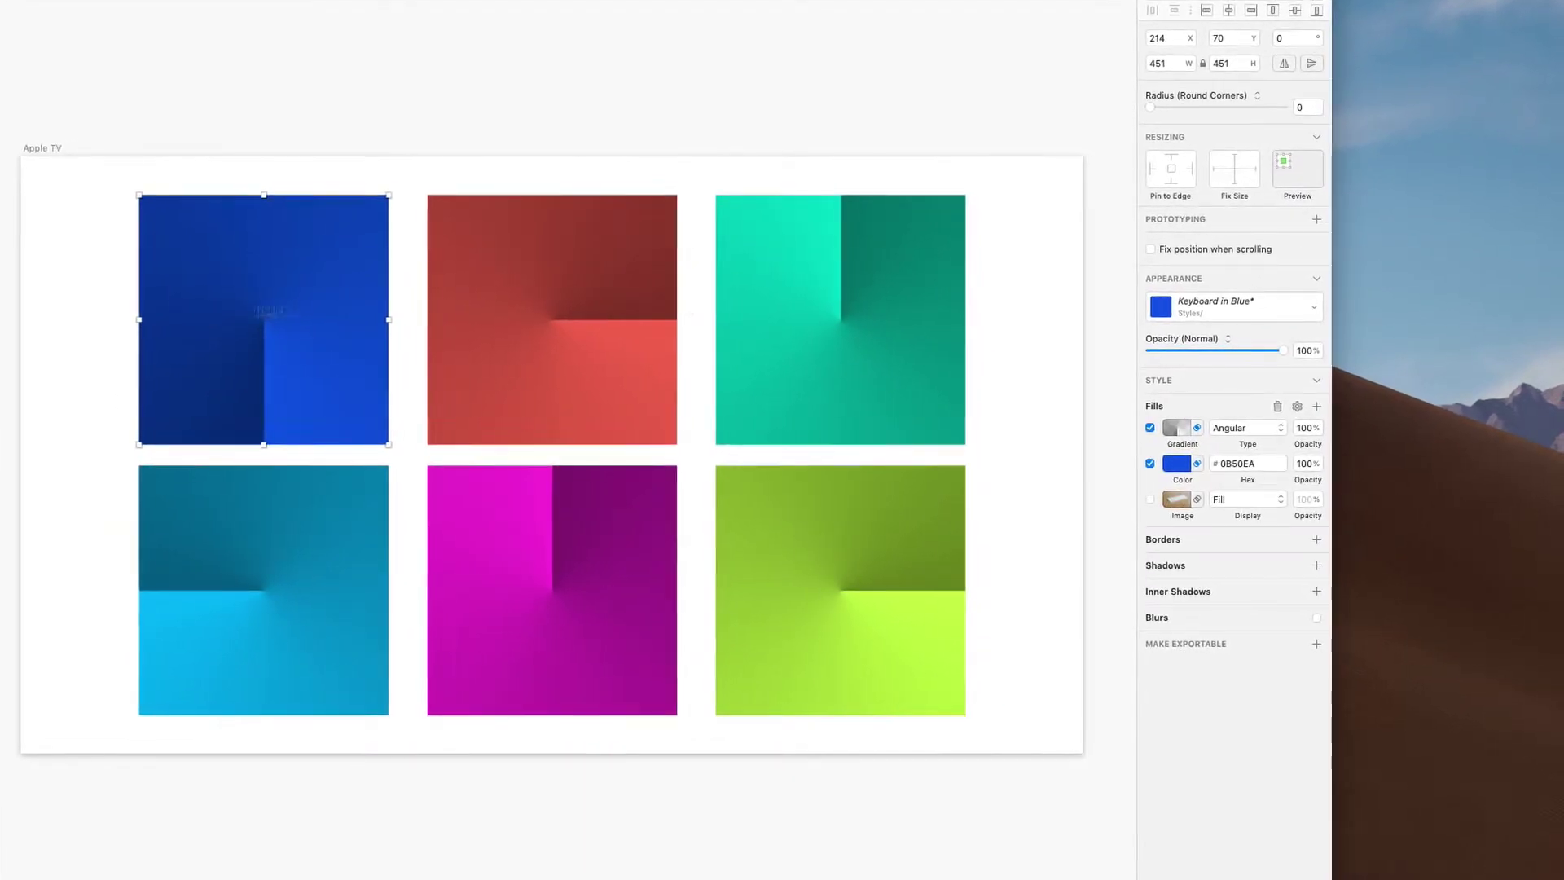
click(1213, 313)
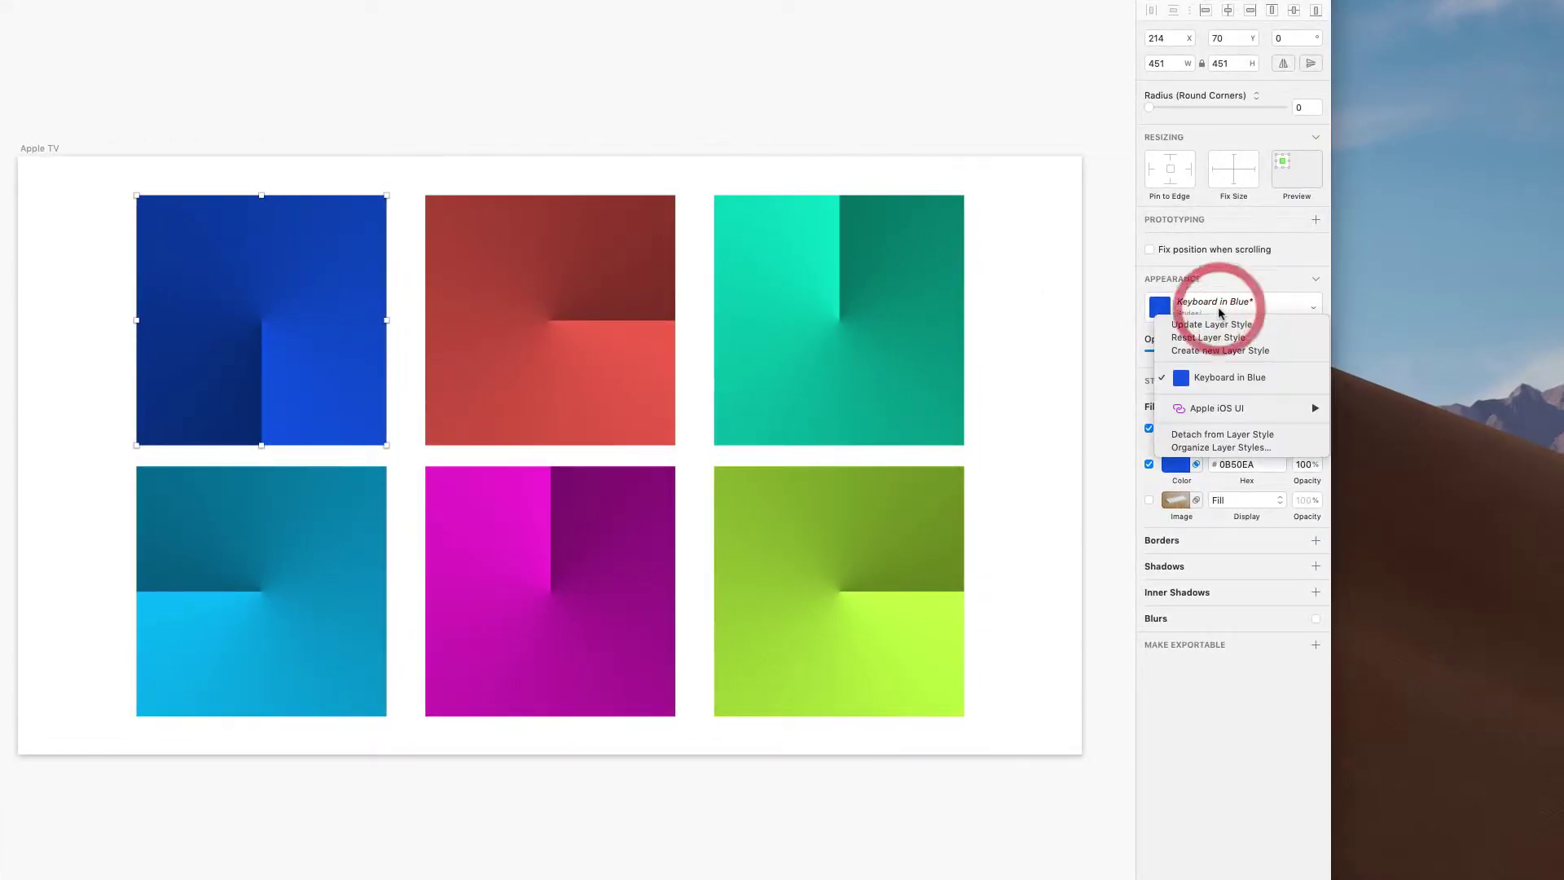
click(1001, 265)
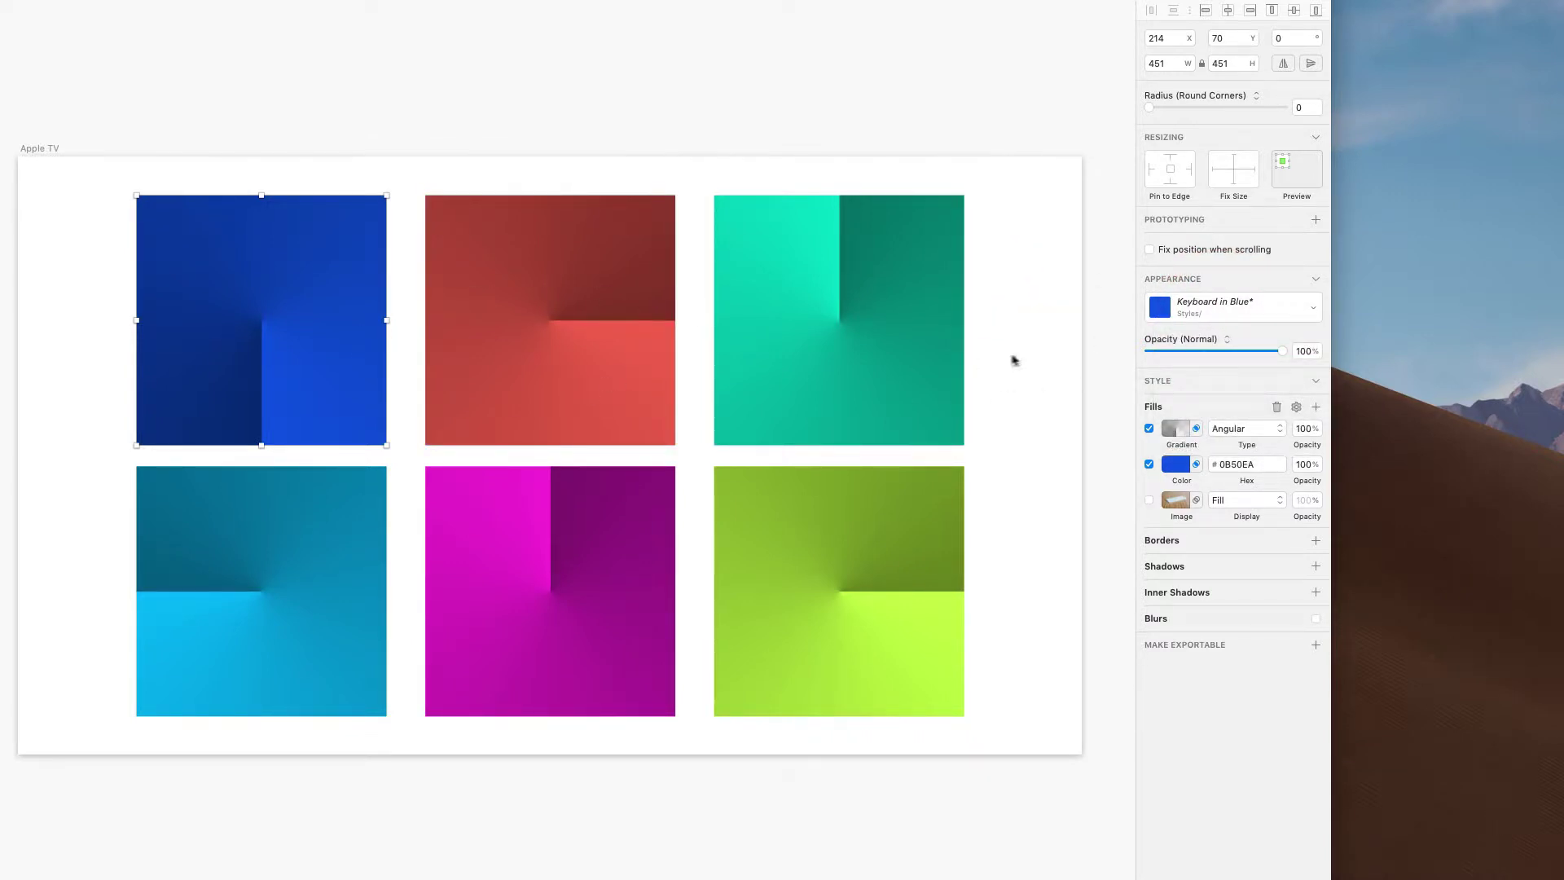
click(1220, 315)
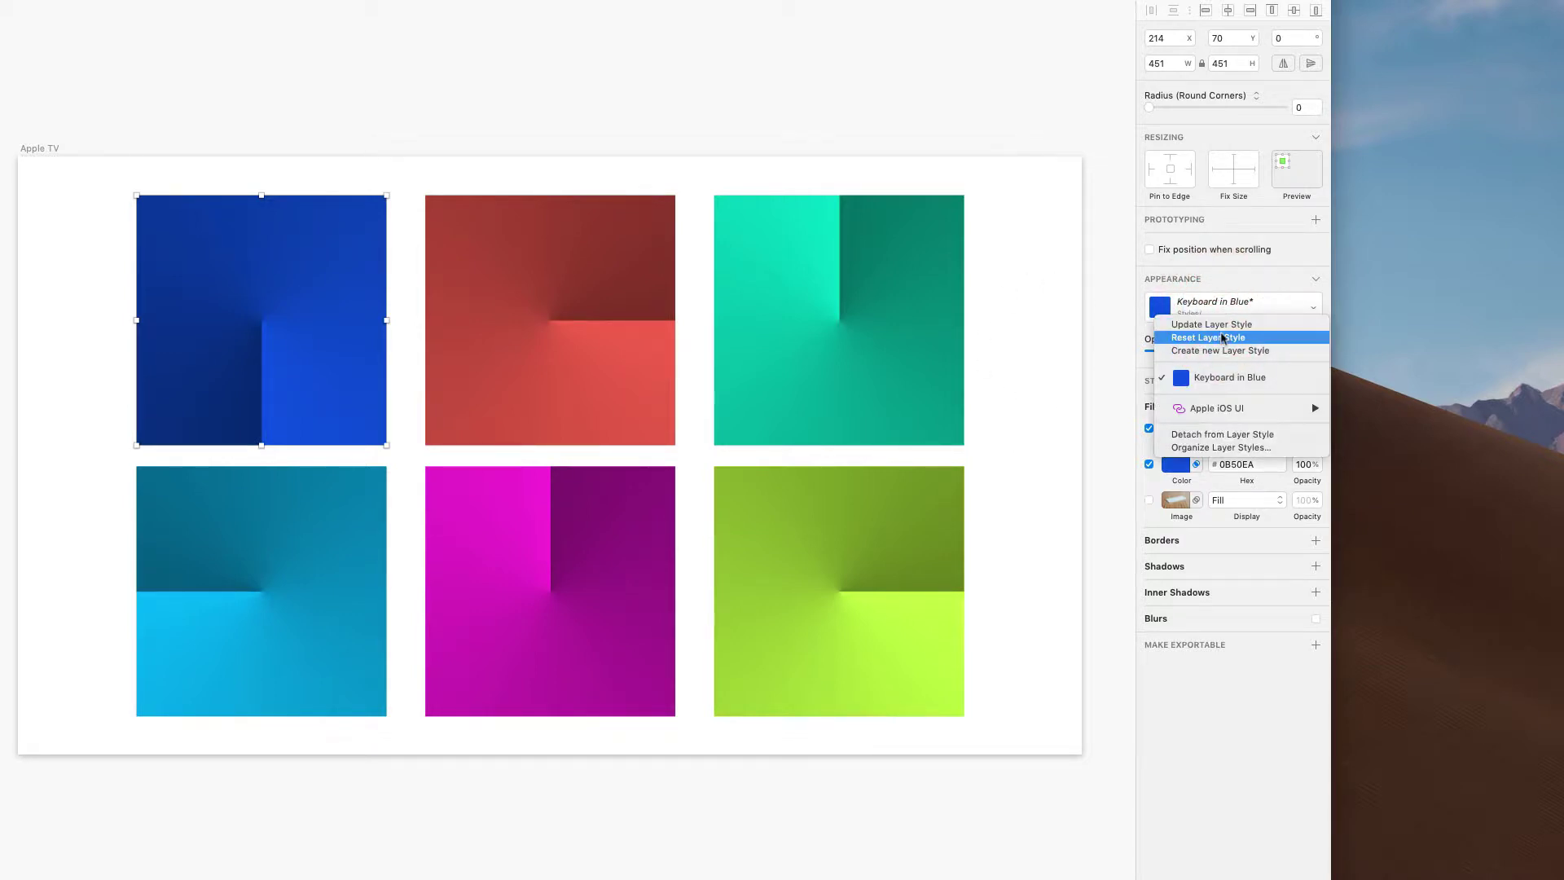
click(1222, 339)
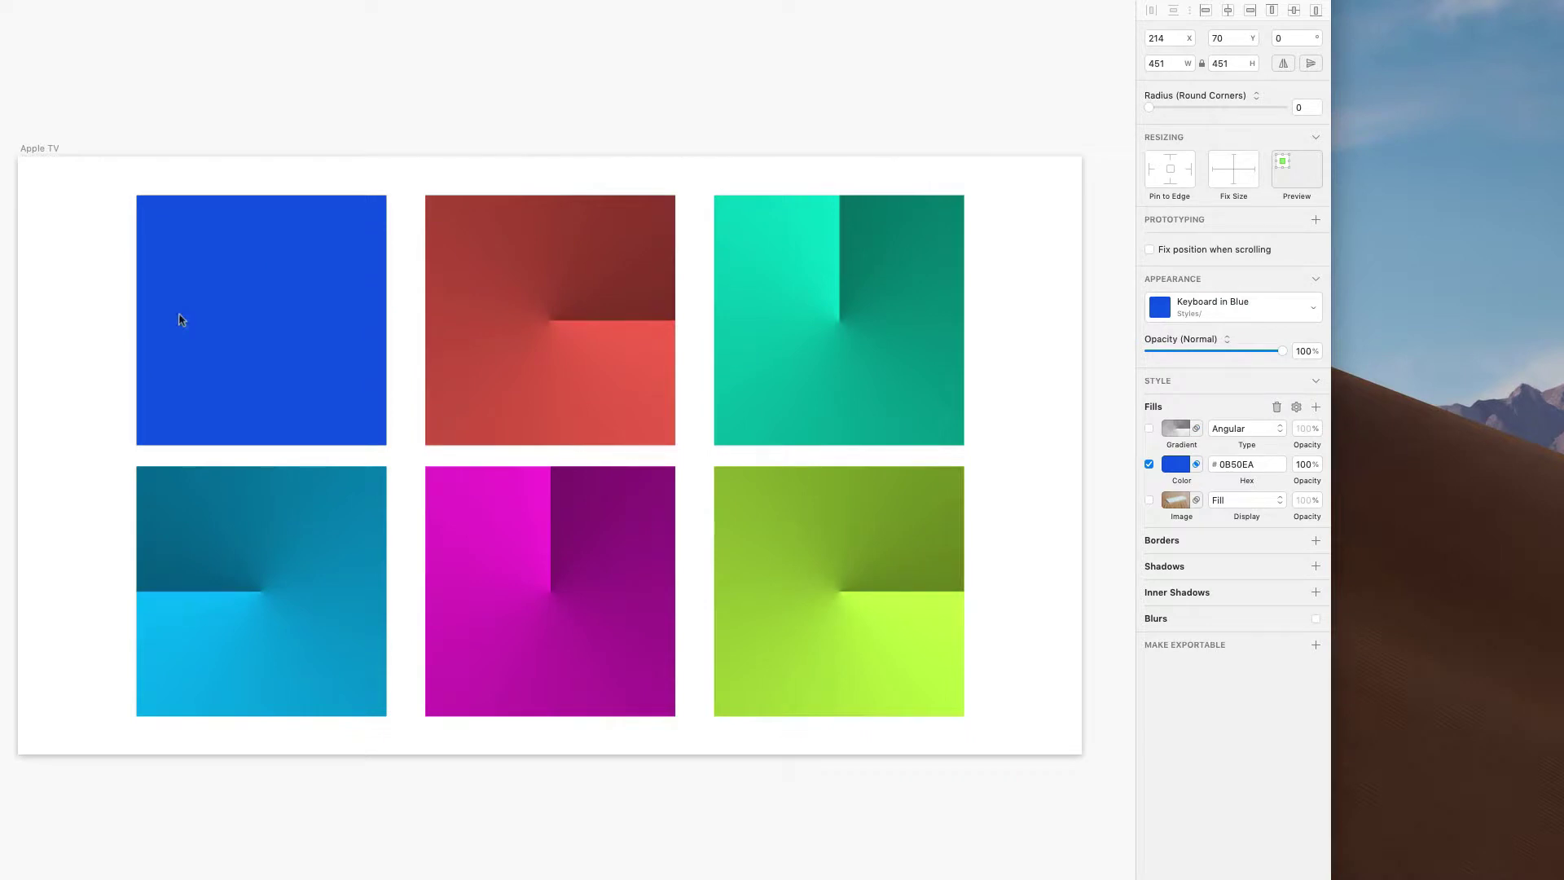
key(super+z)
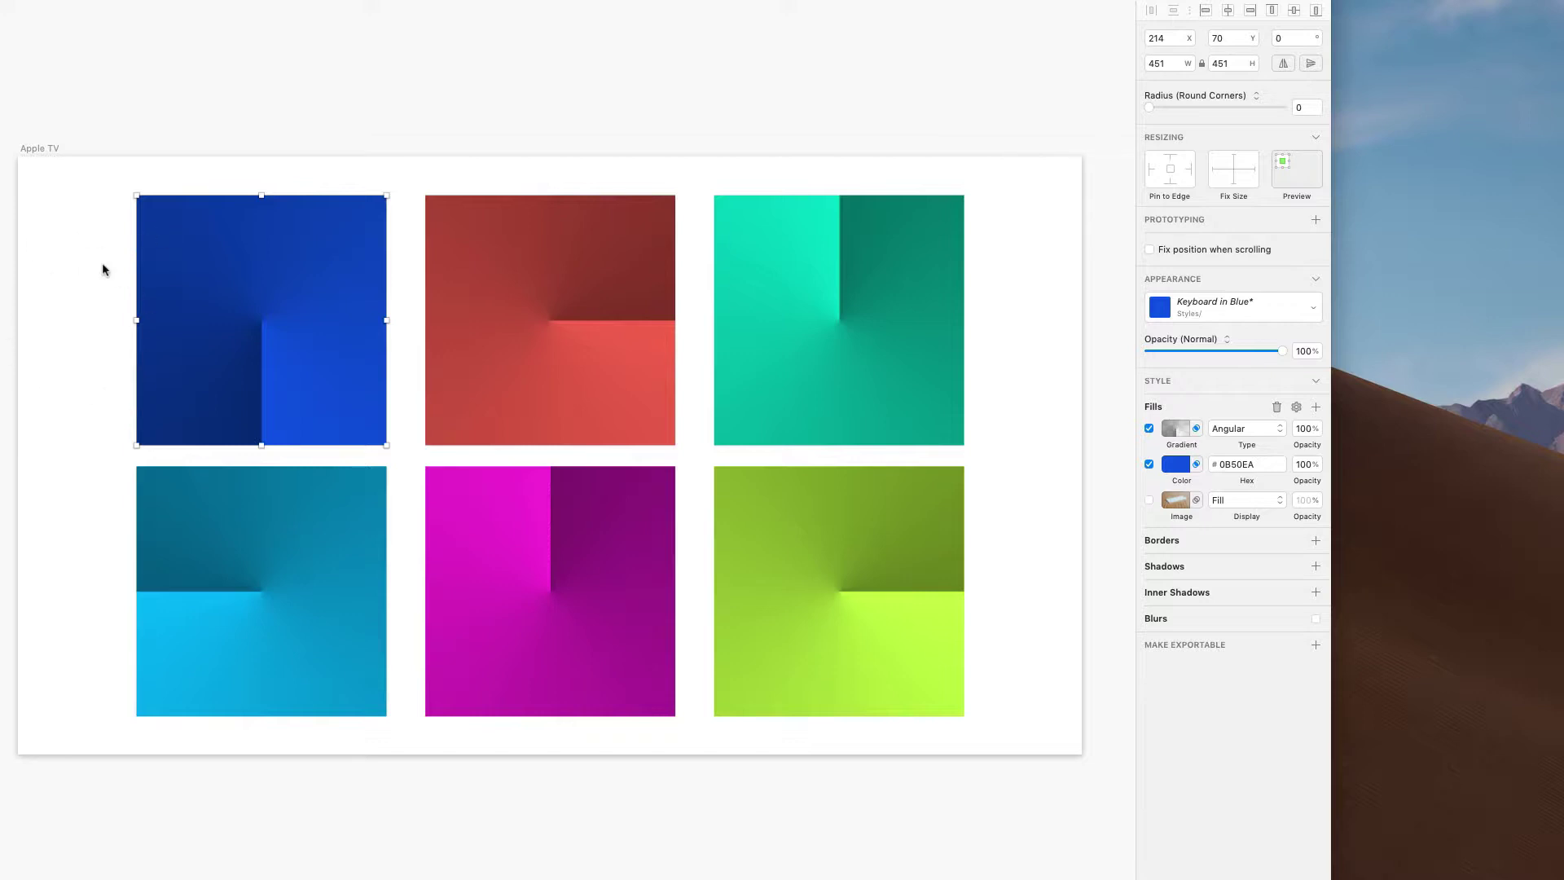
- Detach the teal square from its Keyboard in Blue layer style
drag(62, 251, 1011, 672)
click(999, 331)
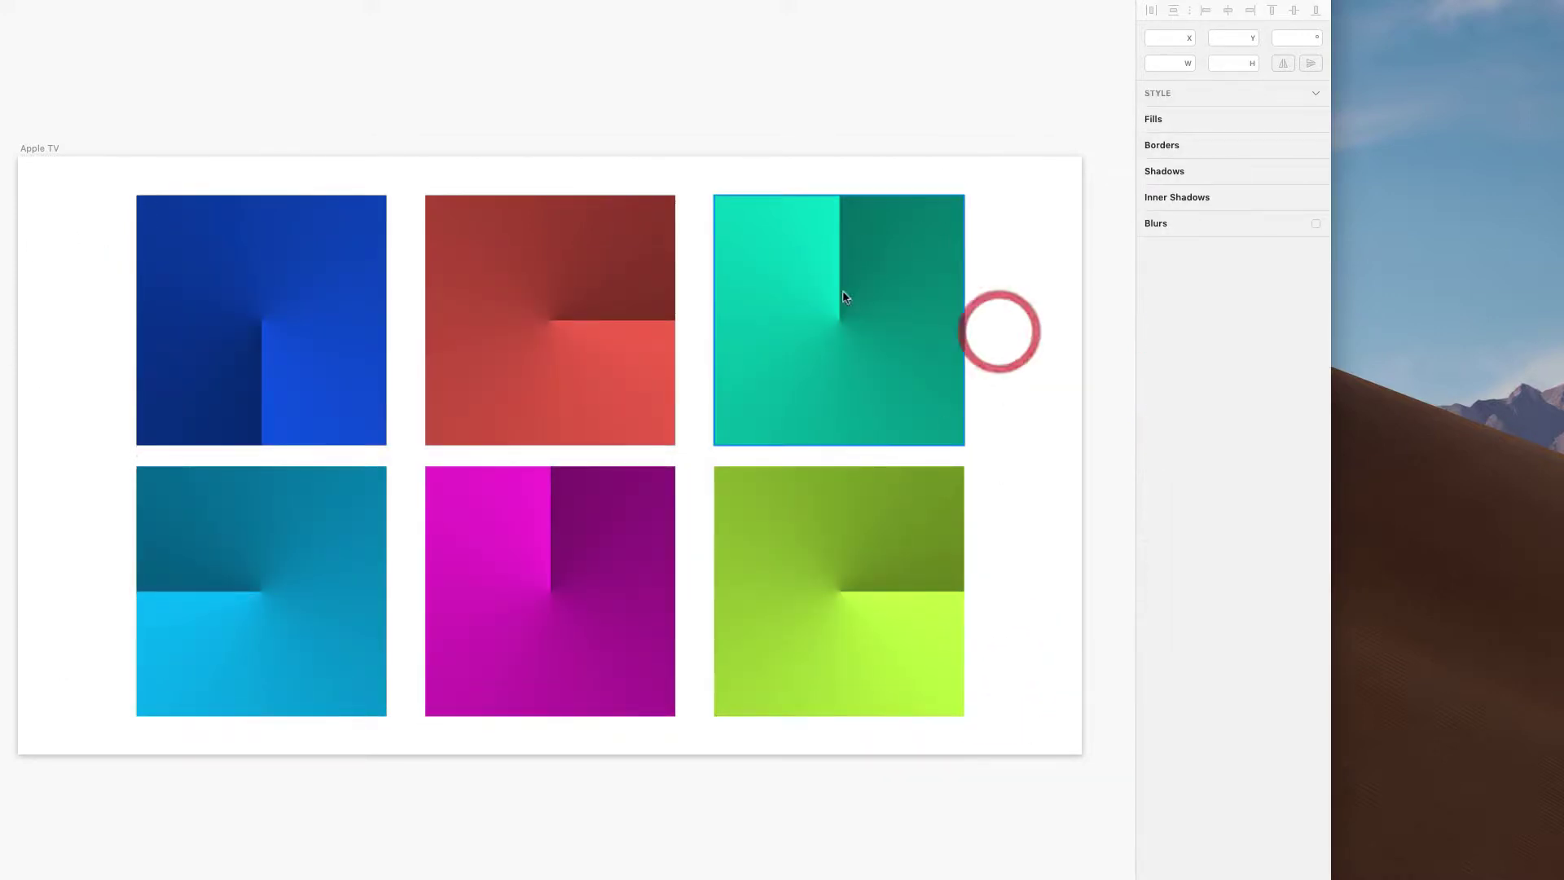
click(842, 286)
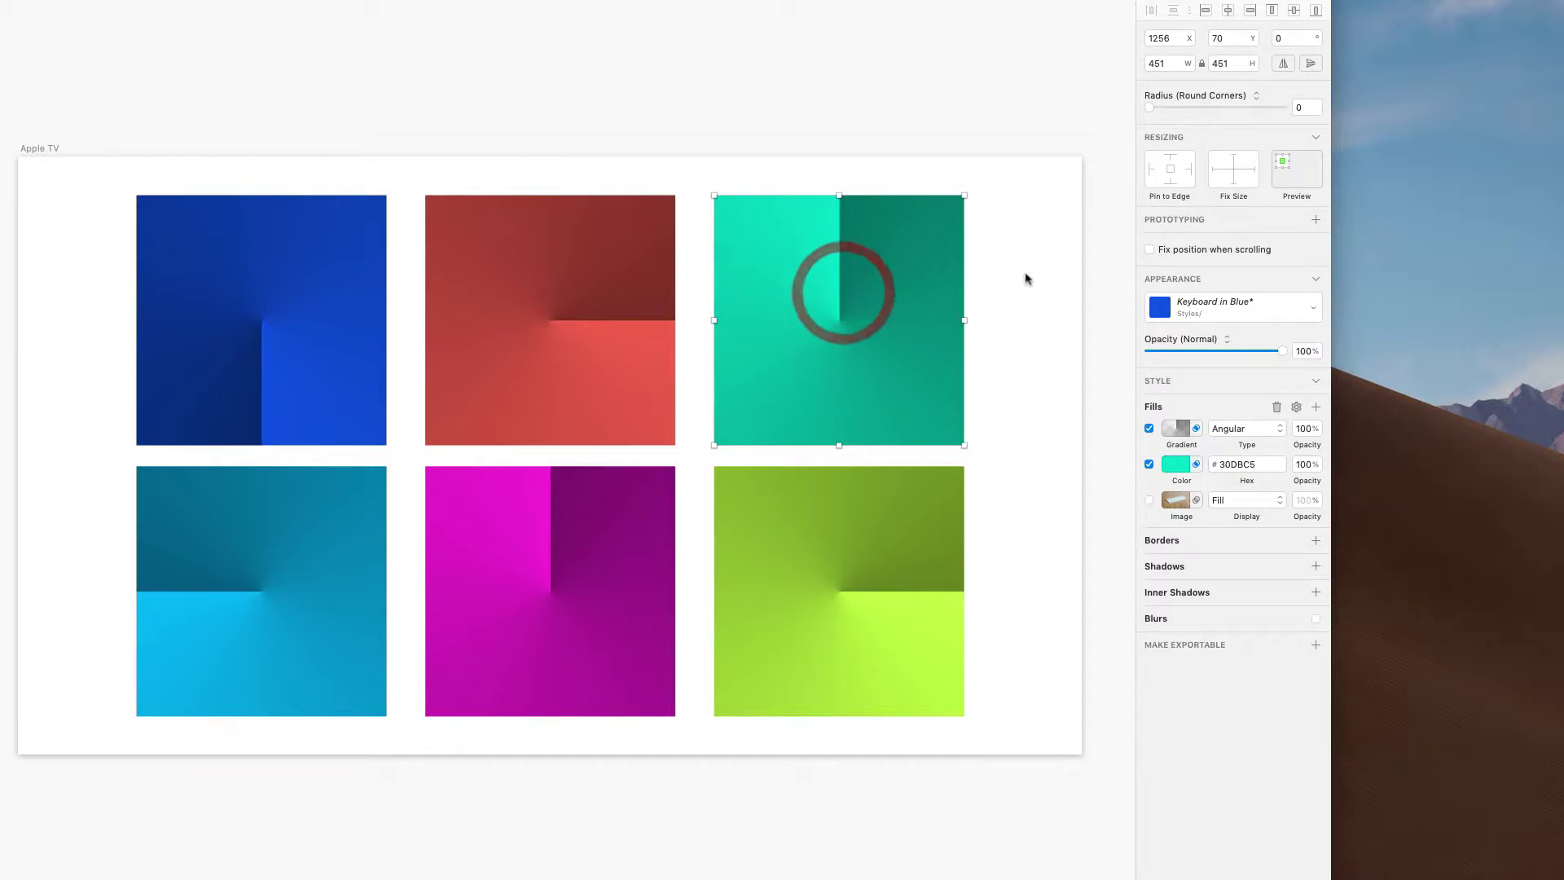
click(1237, 307)
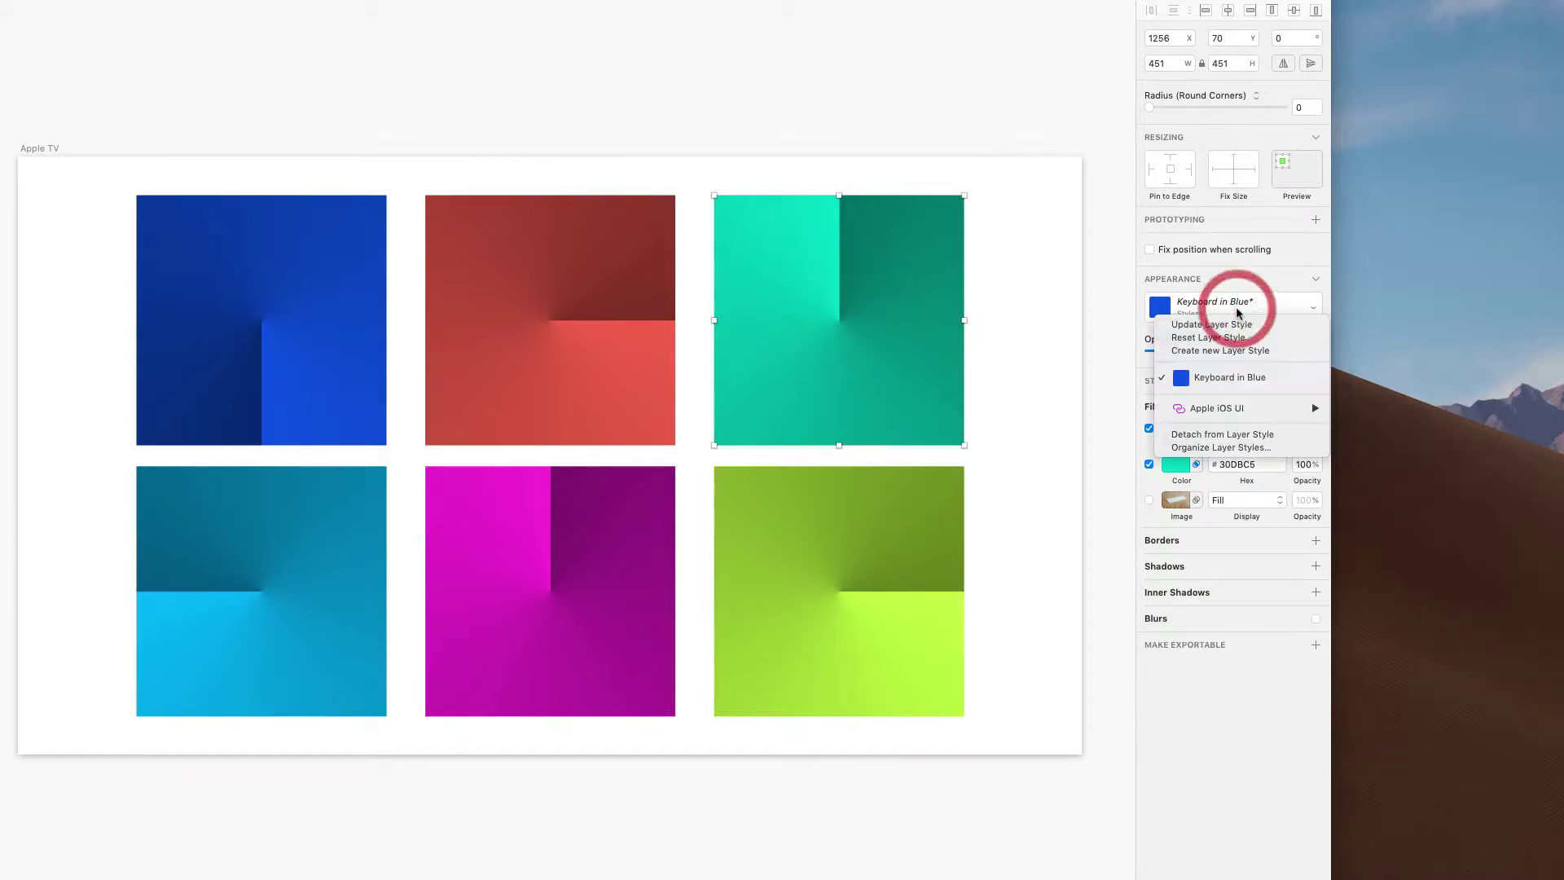
click(1243, 438)
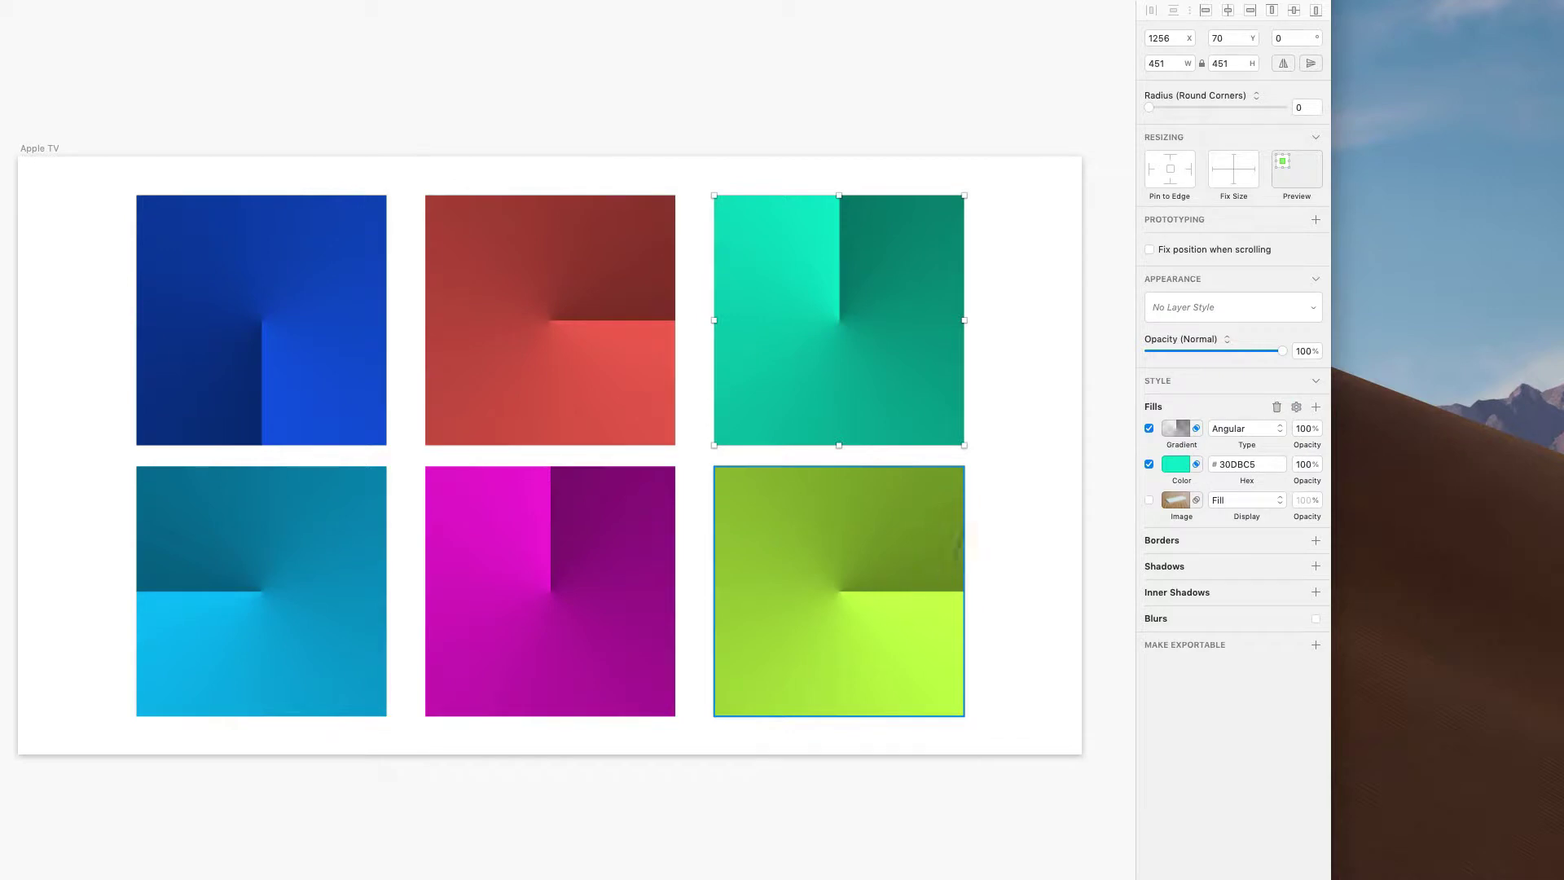
- Select all six squares together and detach them from the Keyboard in Blue layer style
drag(1020, 232, 210, 653)
click(1261, 318)
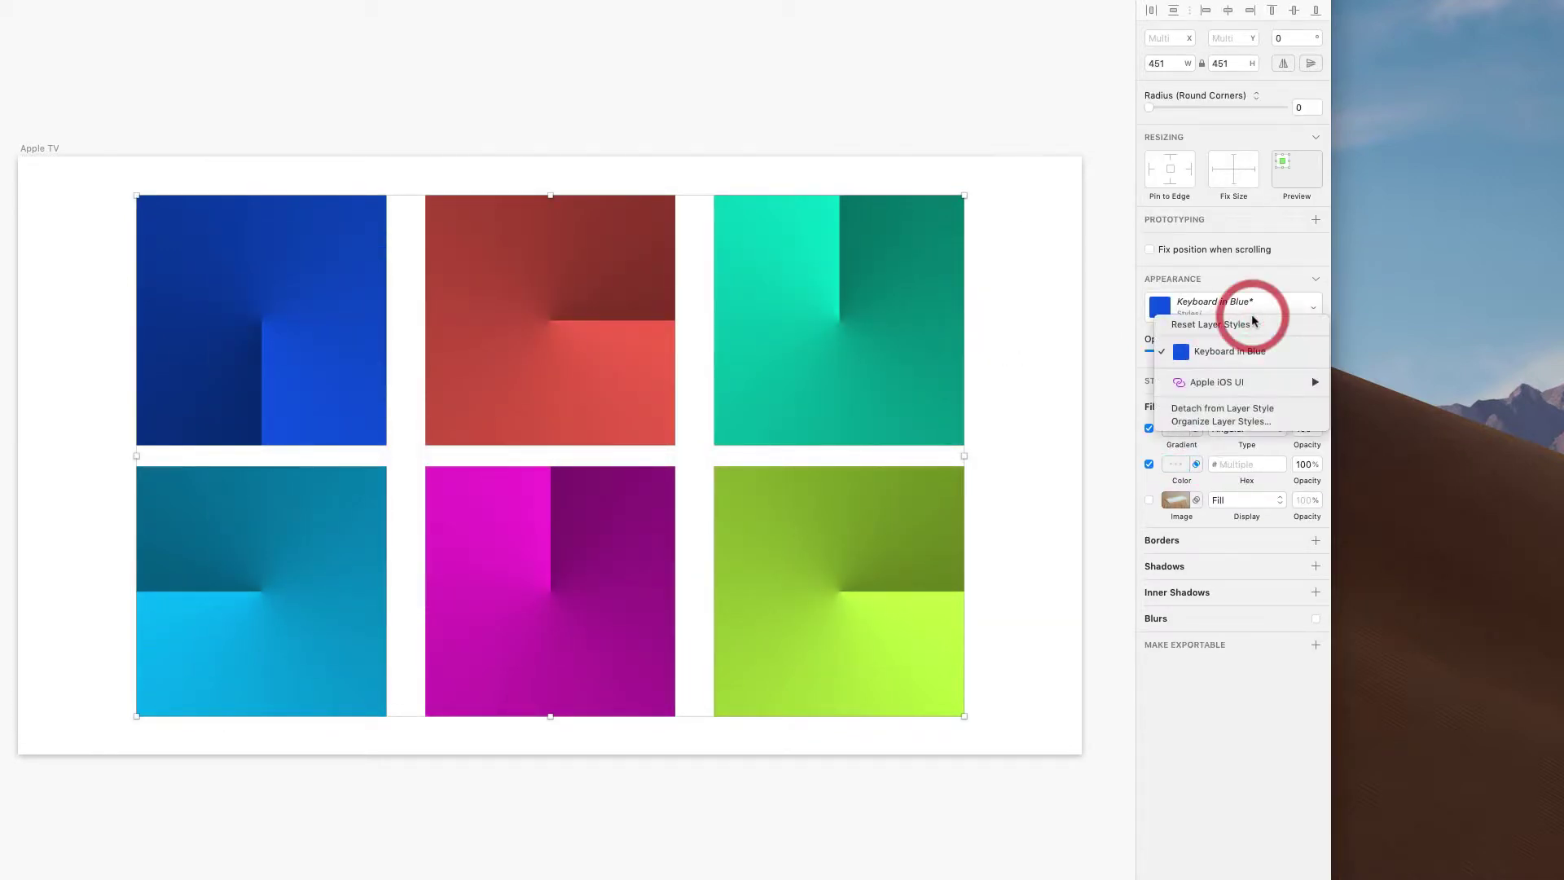
click(1032, 303)
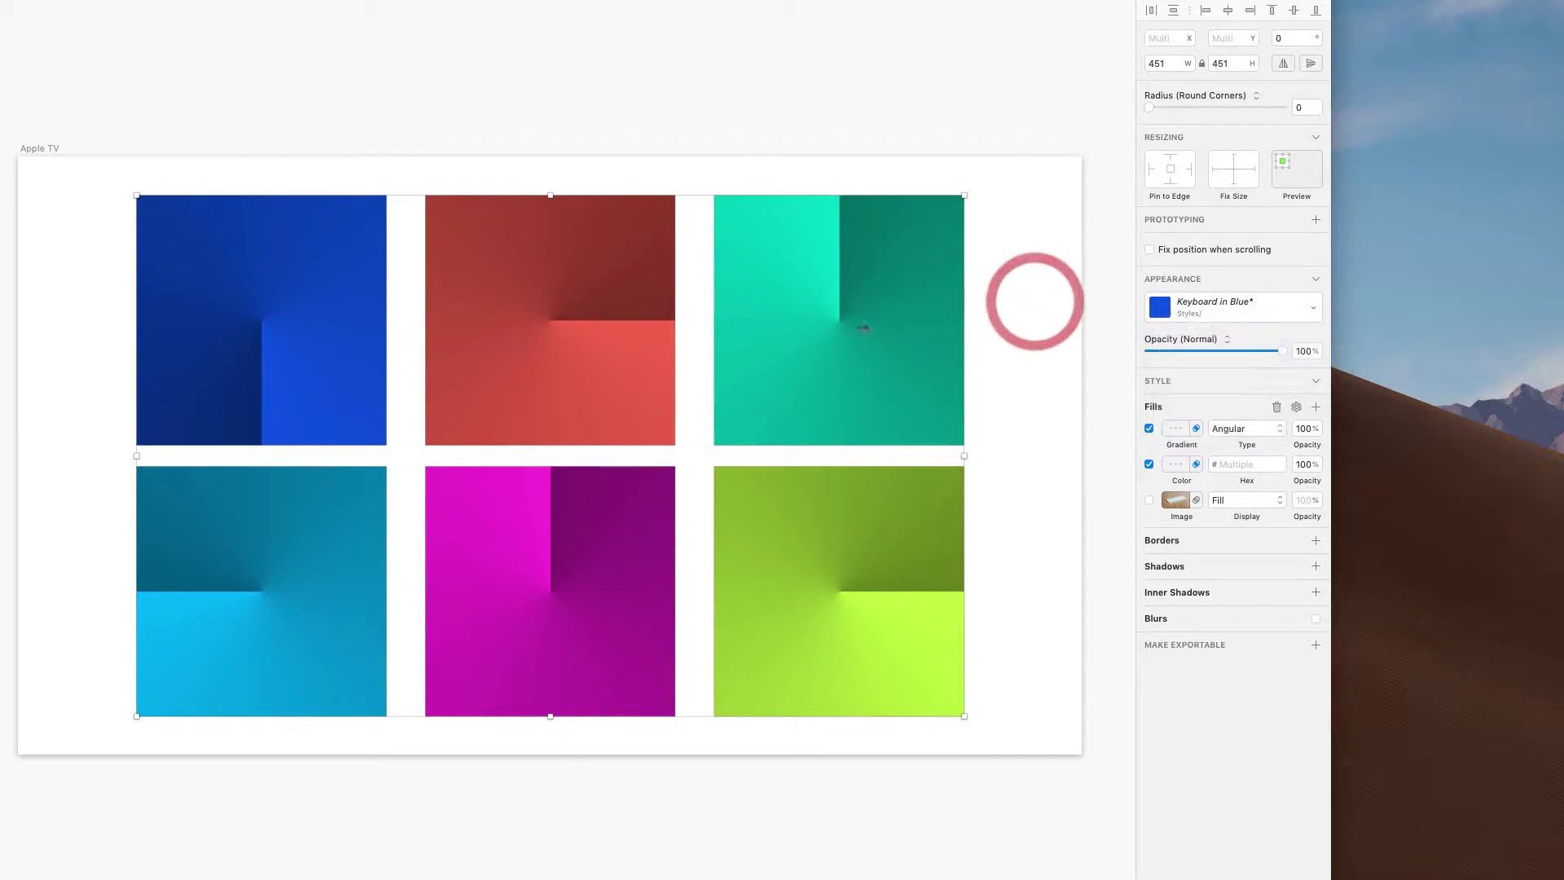
click(1216, 314)
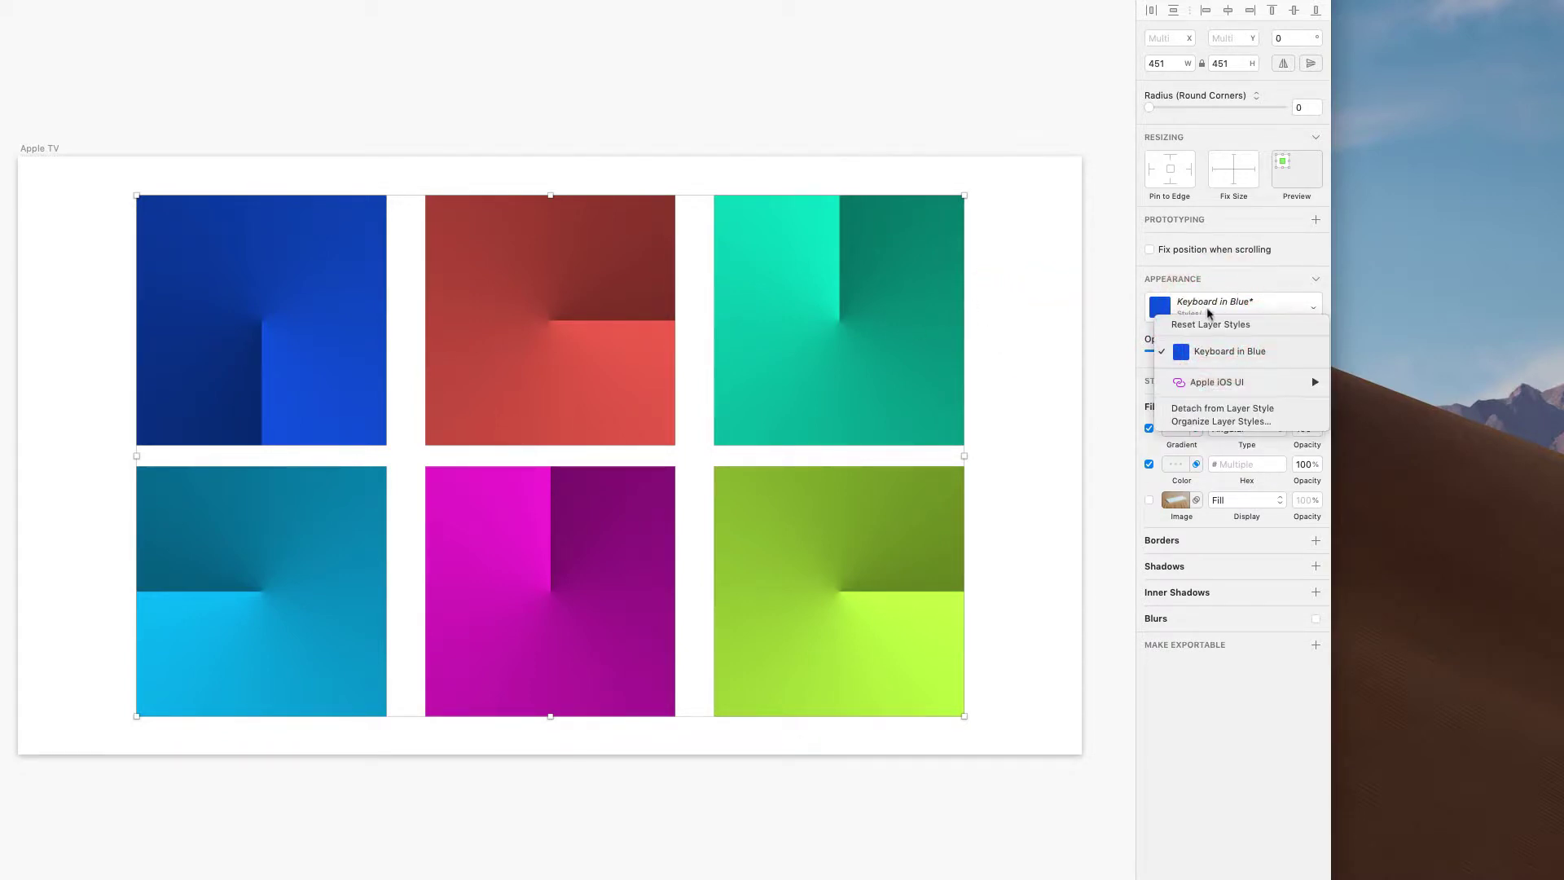
click(1228, 408)
click(1035, 451)
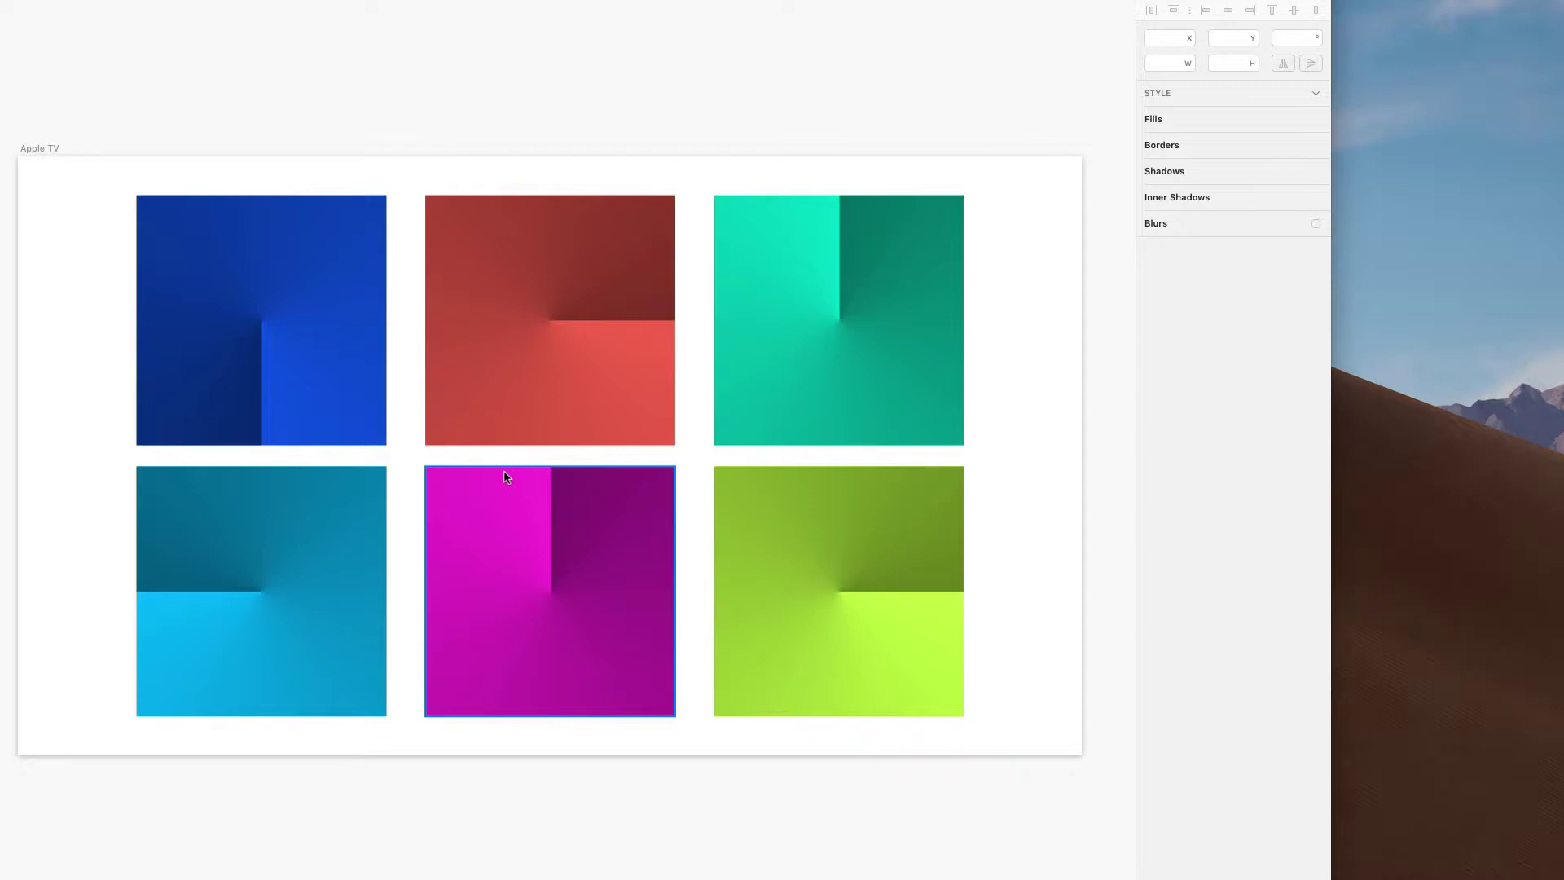
- Remove the disabled image fill from all six squares at once
click(303, 339)
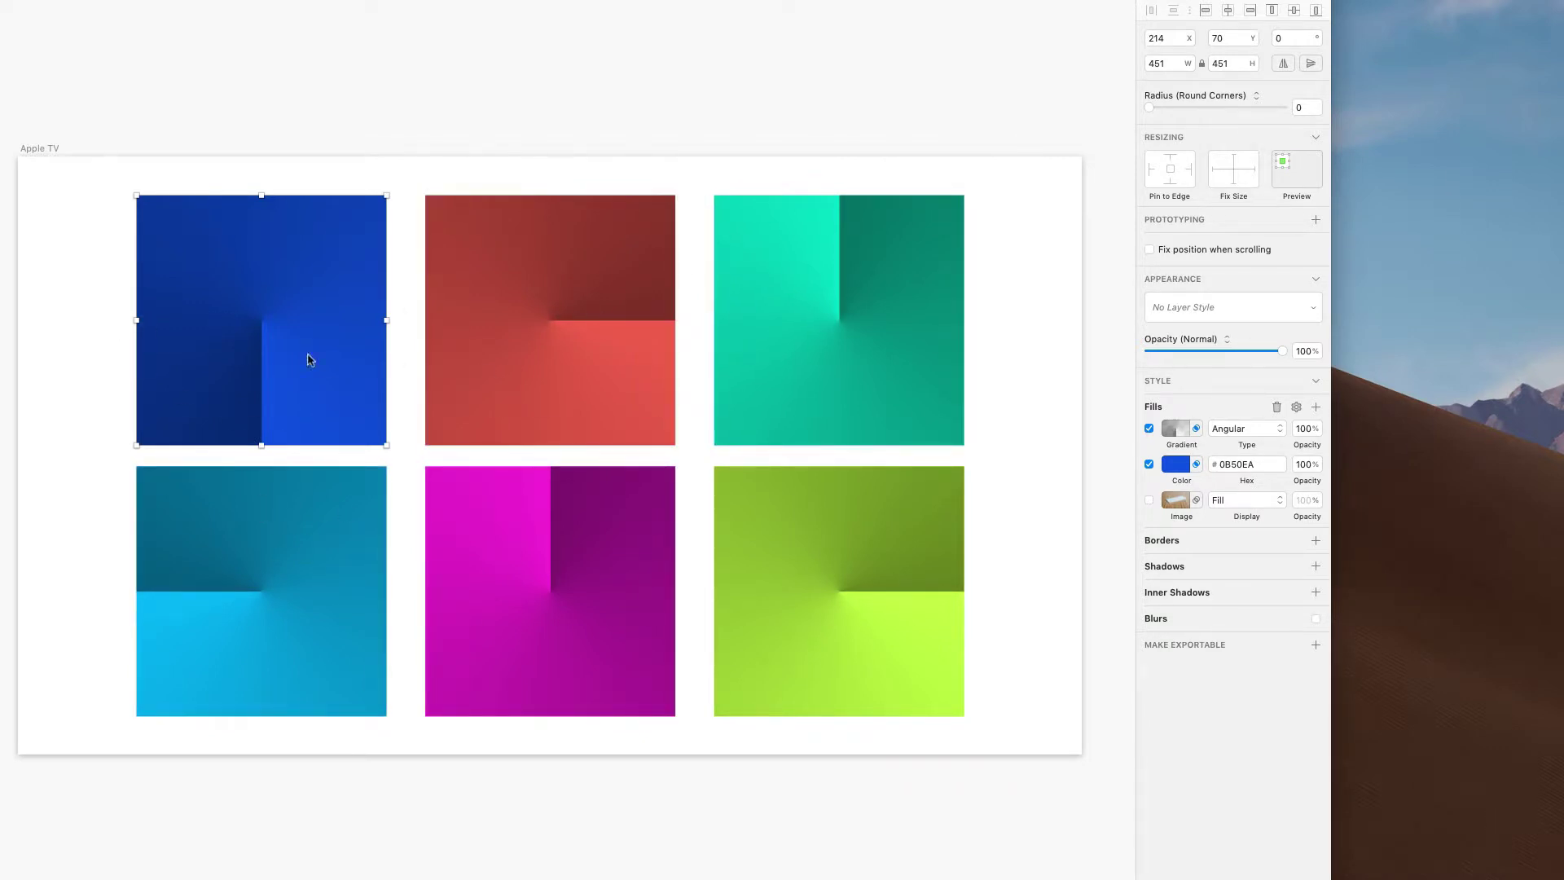
drag(1023, 279, 71, 721)
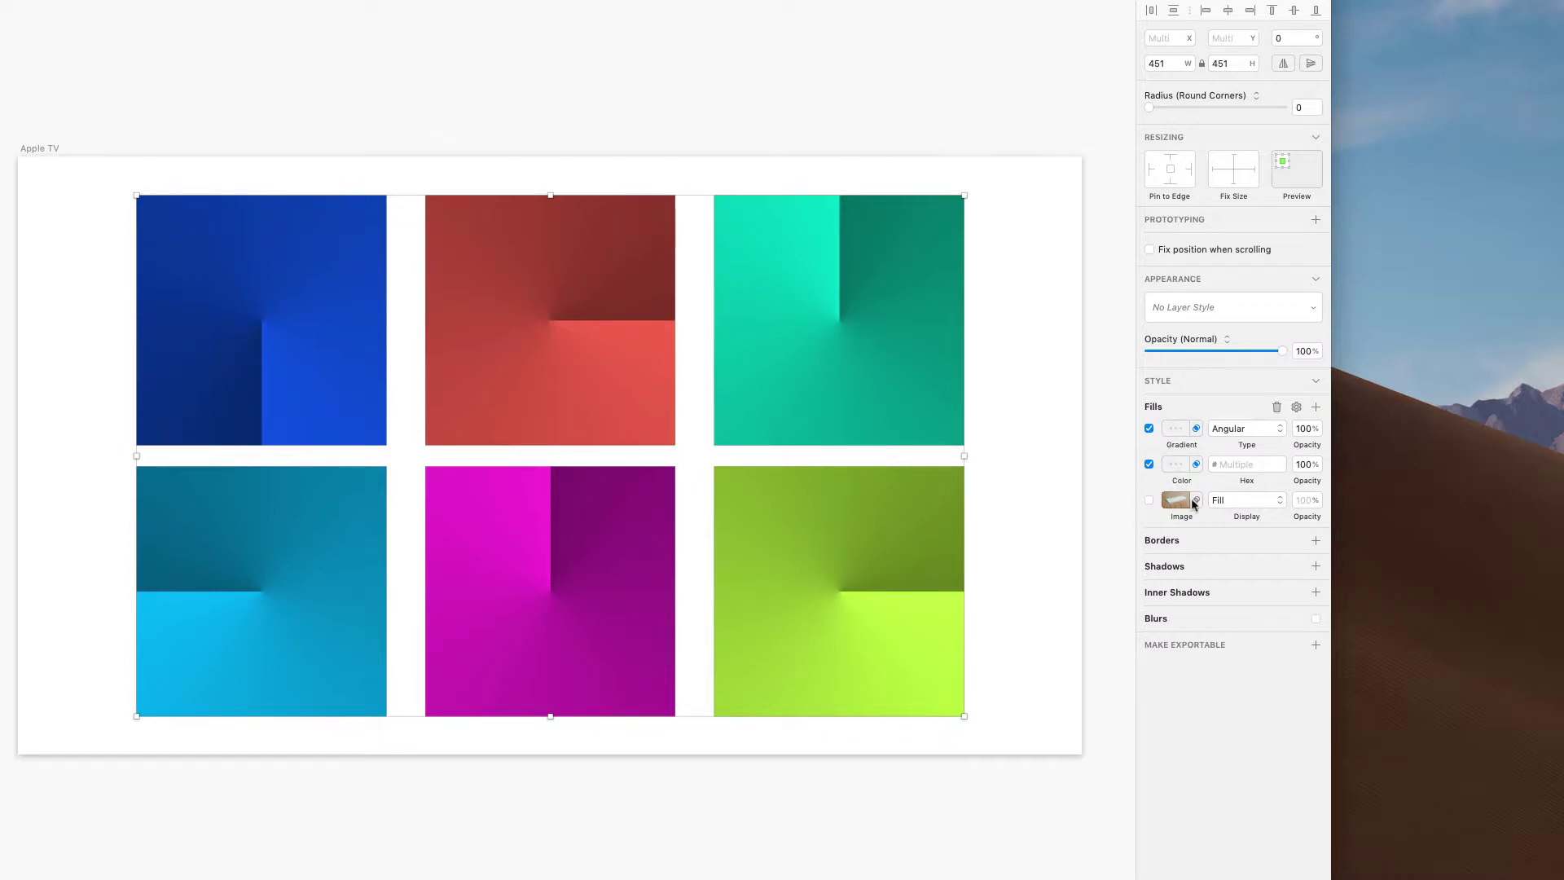
drag(1205, 502, 1475, 442)
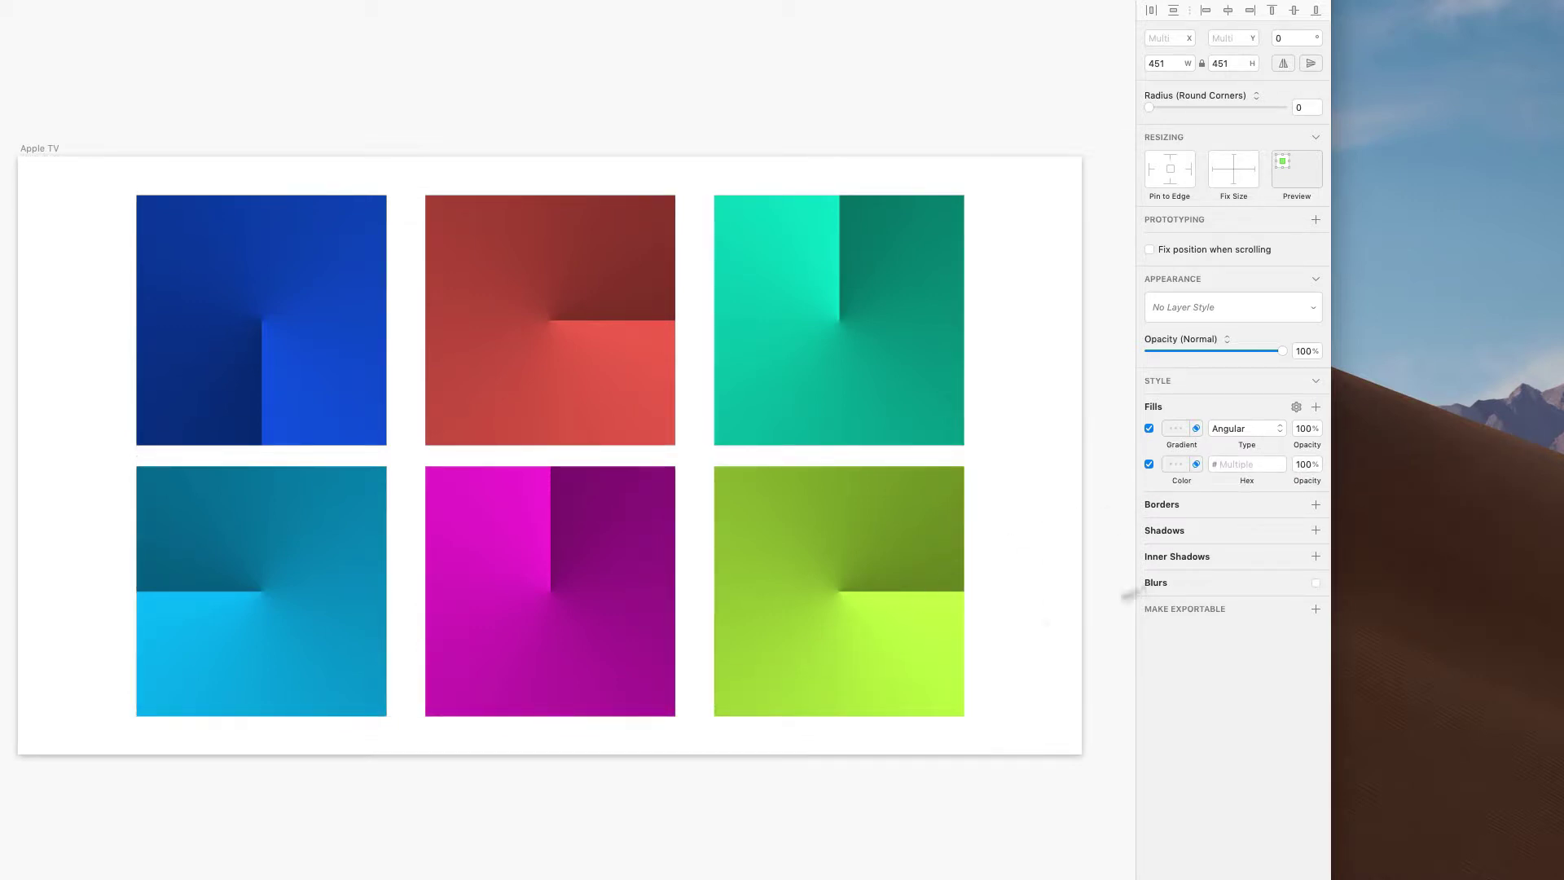
click(1019, 433)
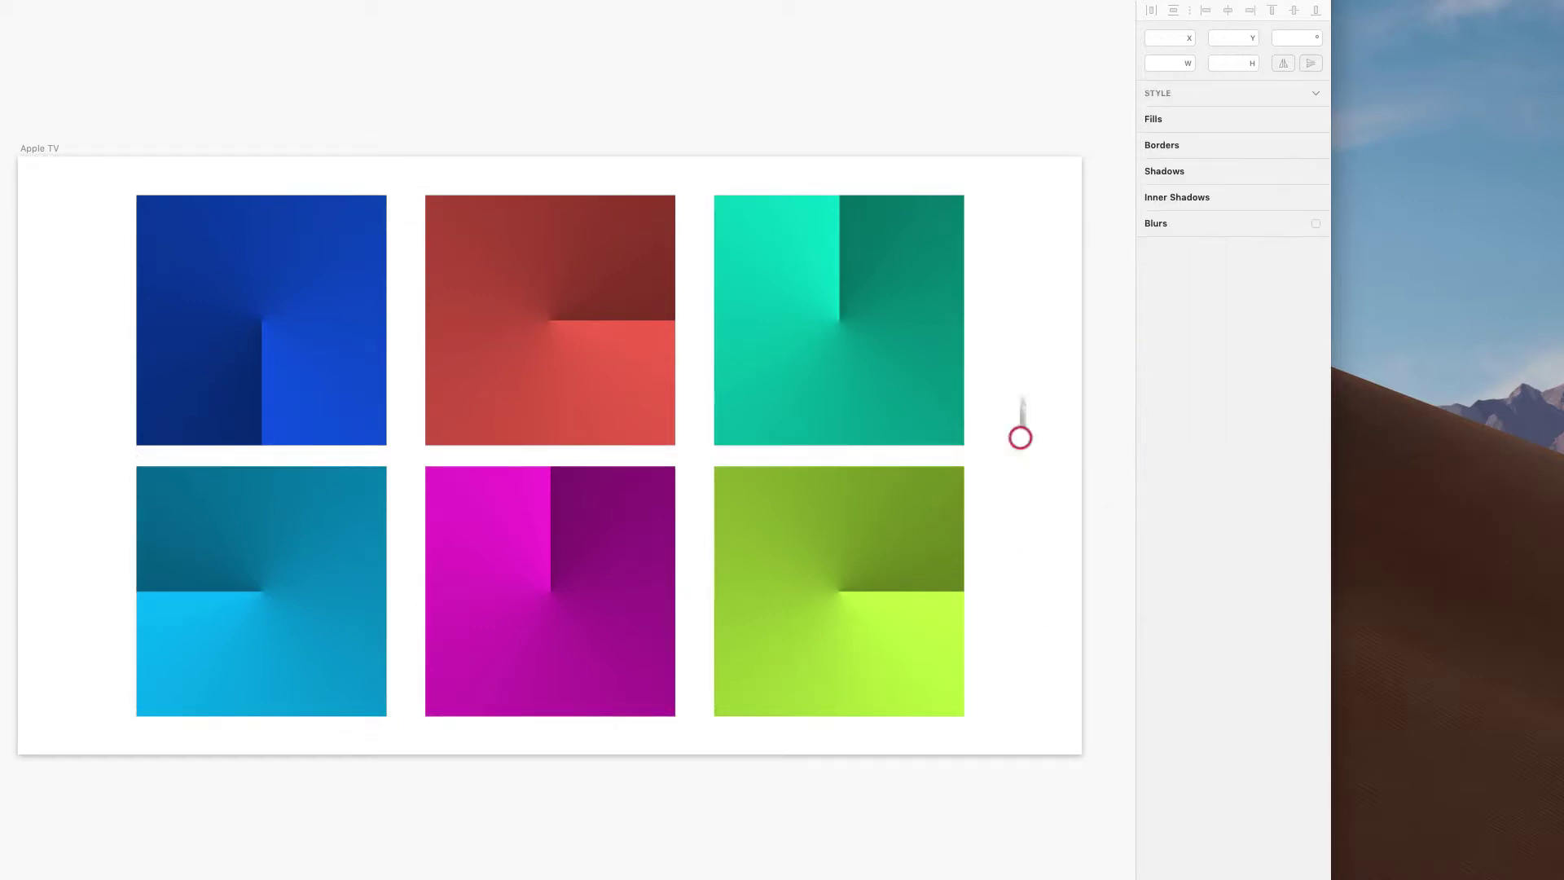
- Delete the Keyboard in Blue layer style from the document's saved layer styles and close the organizer
click(312, 414)
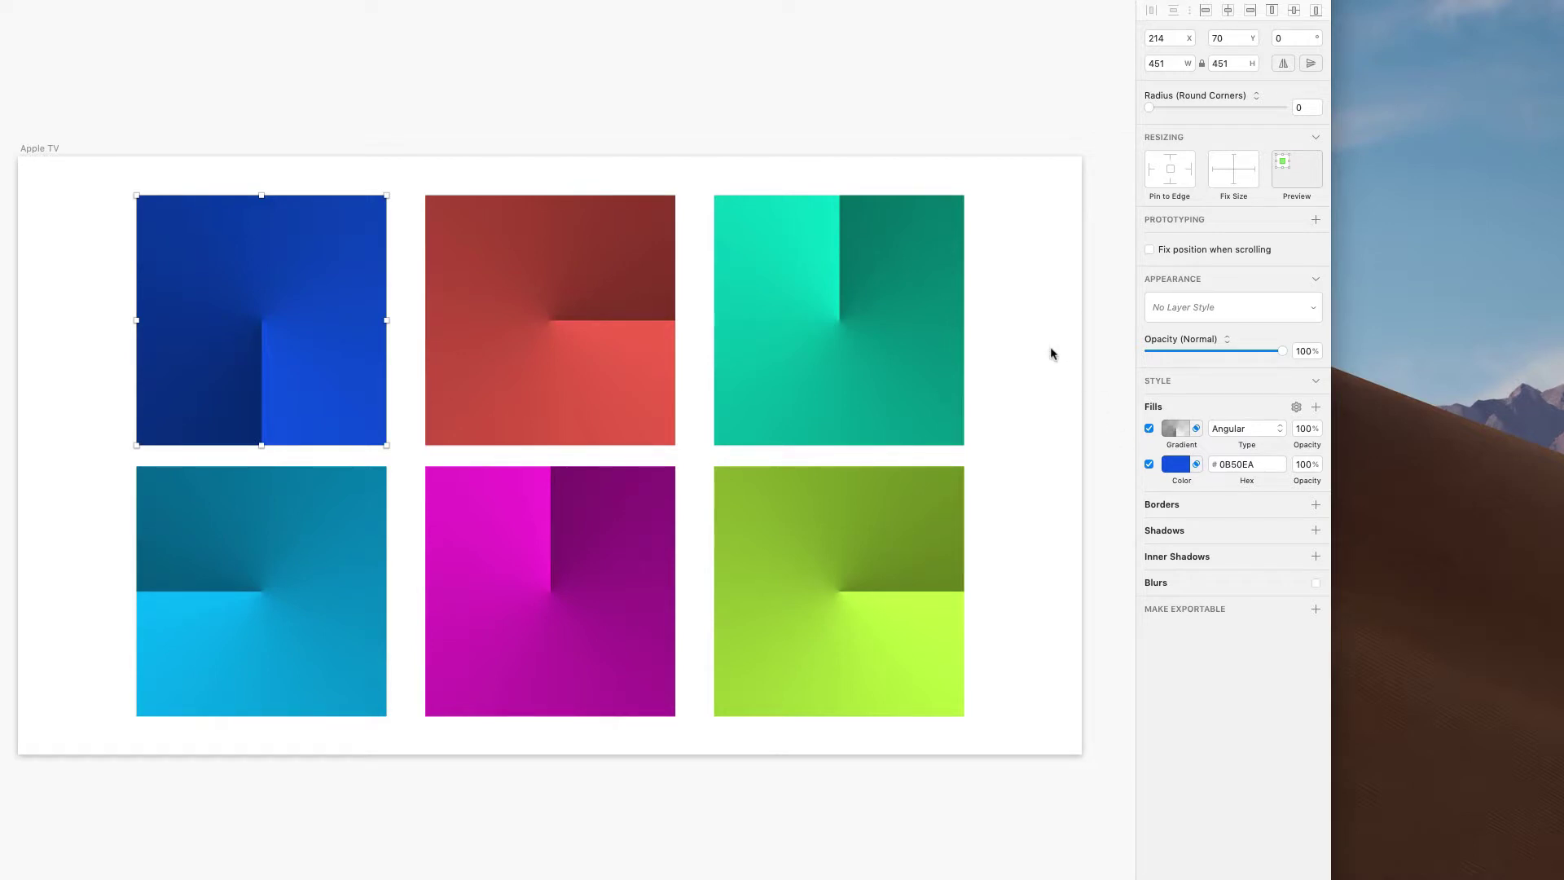
click(1238, 313)
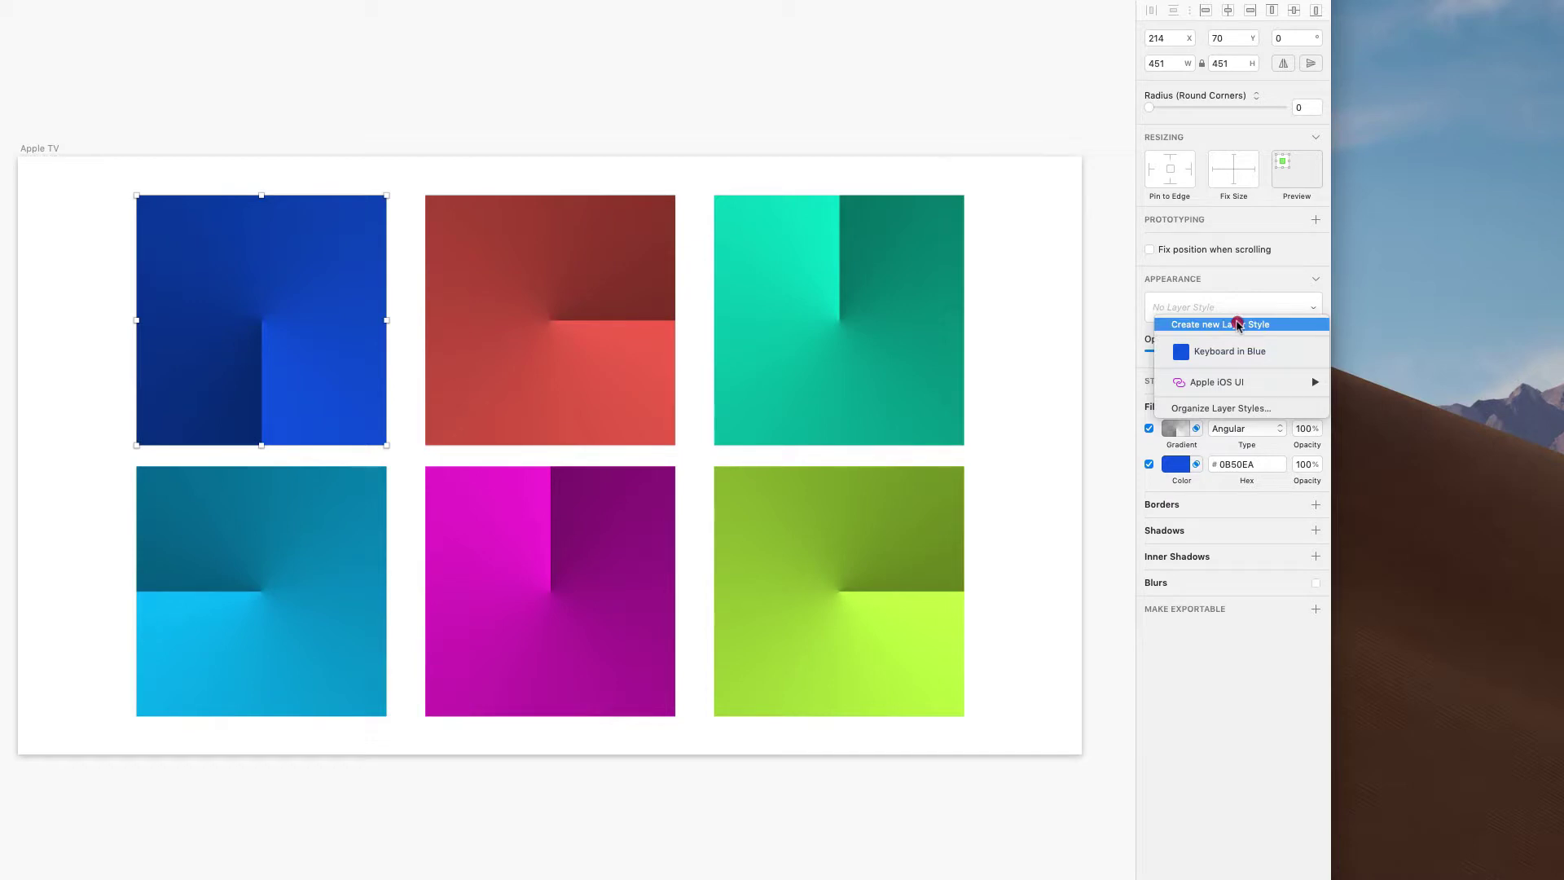
click(1227, 408)
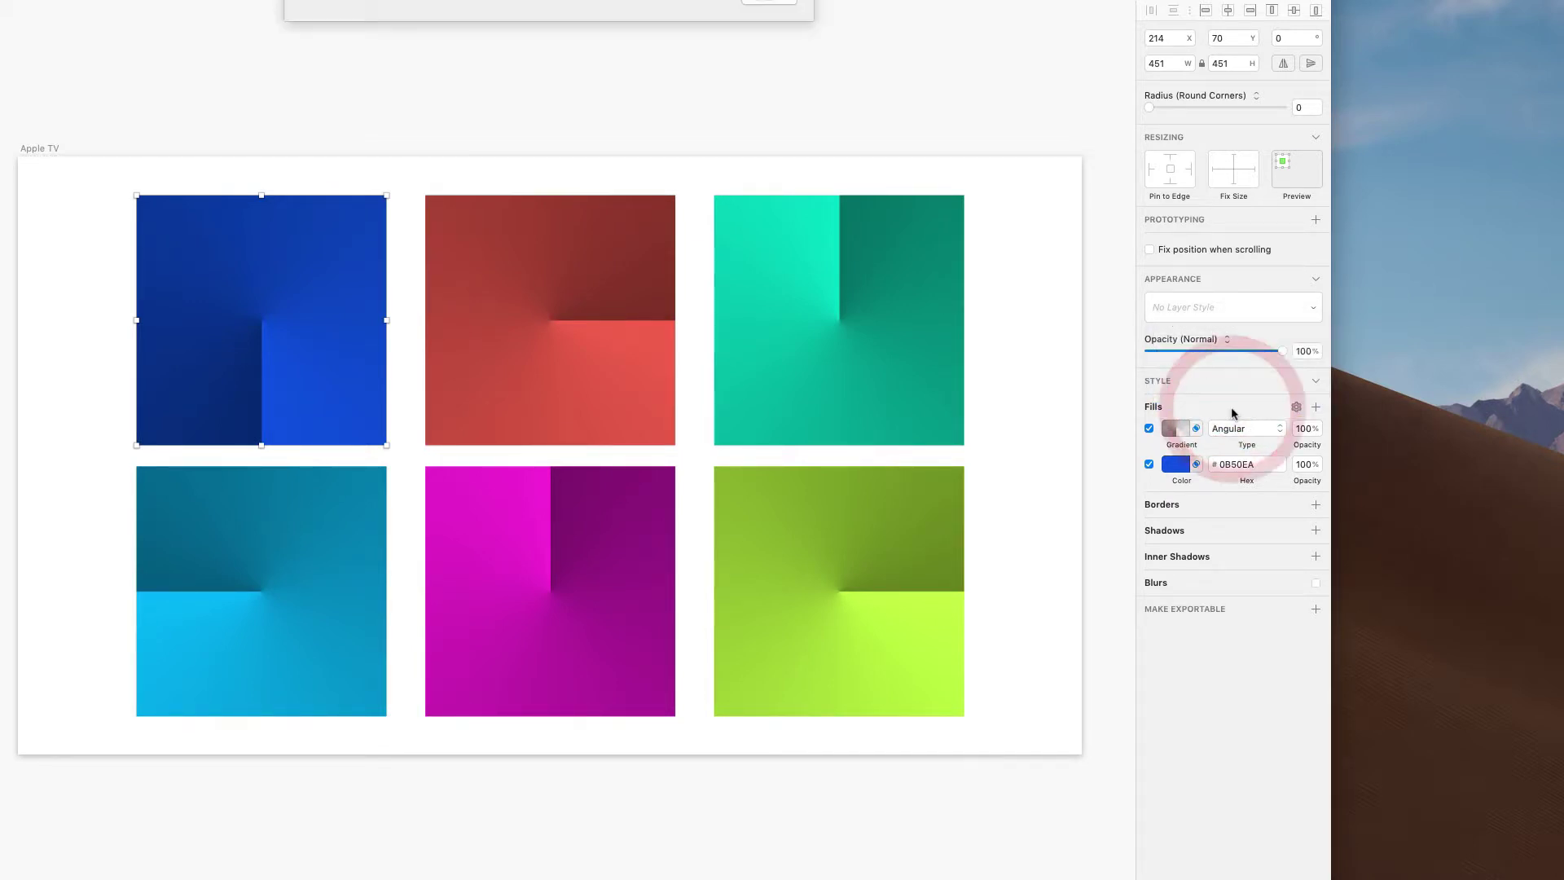
click(369, 57)
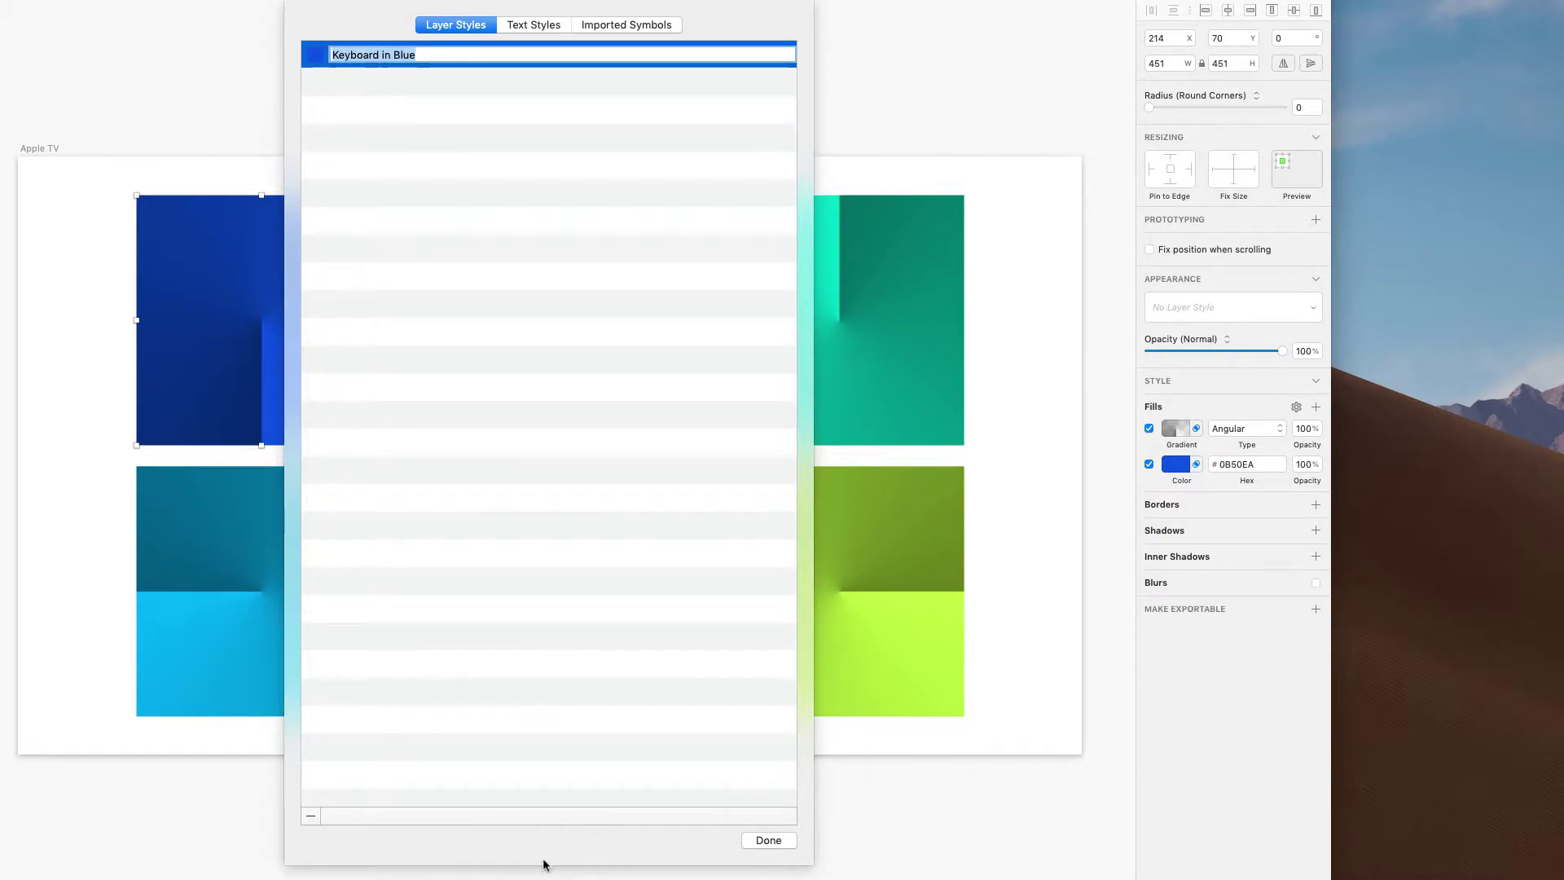
drag(543, 864, 551, 511)
click(549, 273)
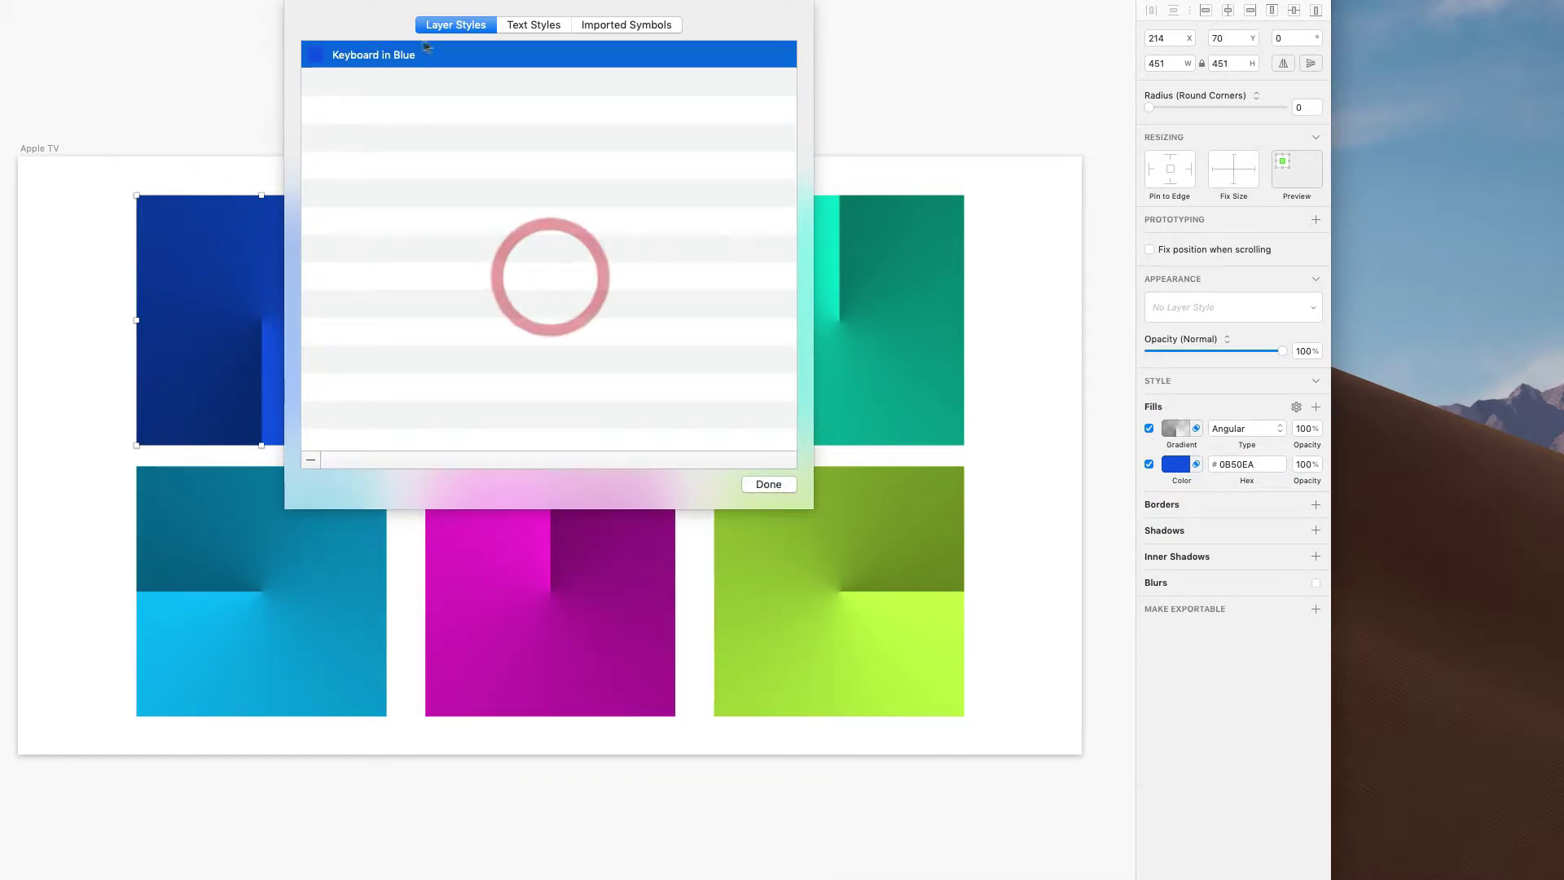
click(374, 62)
click(402, 95)
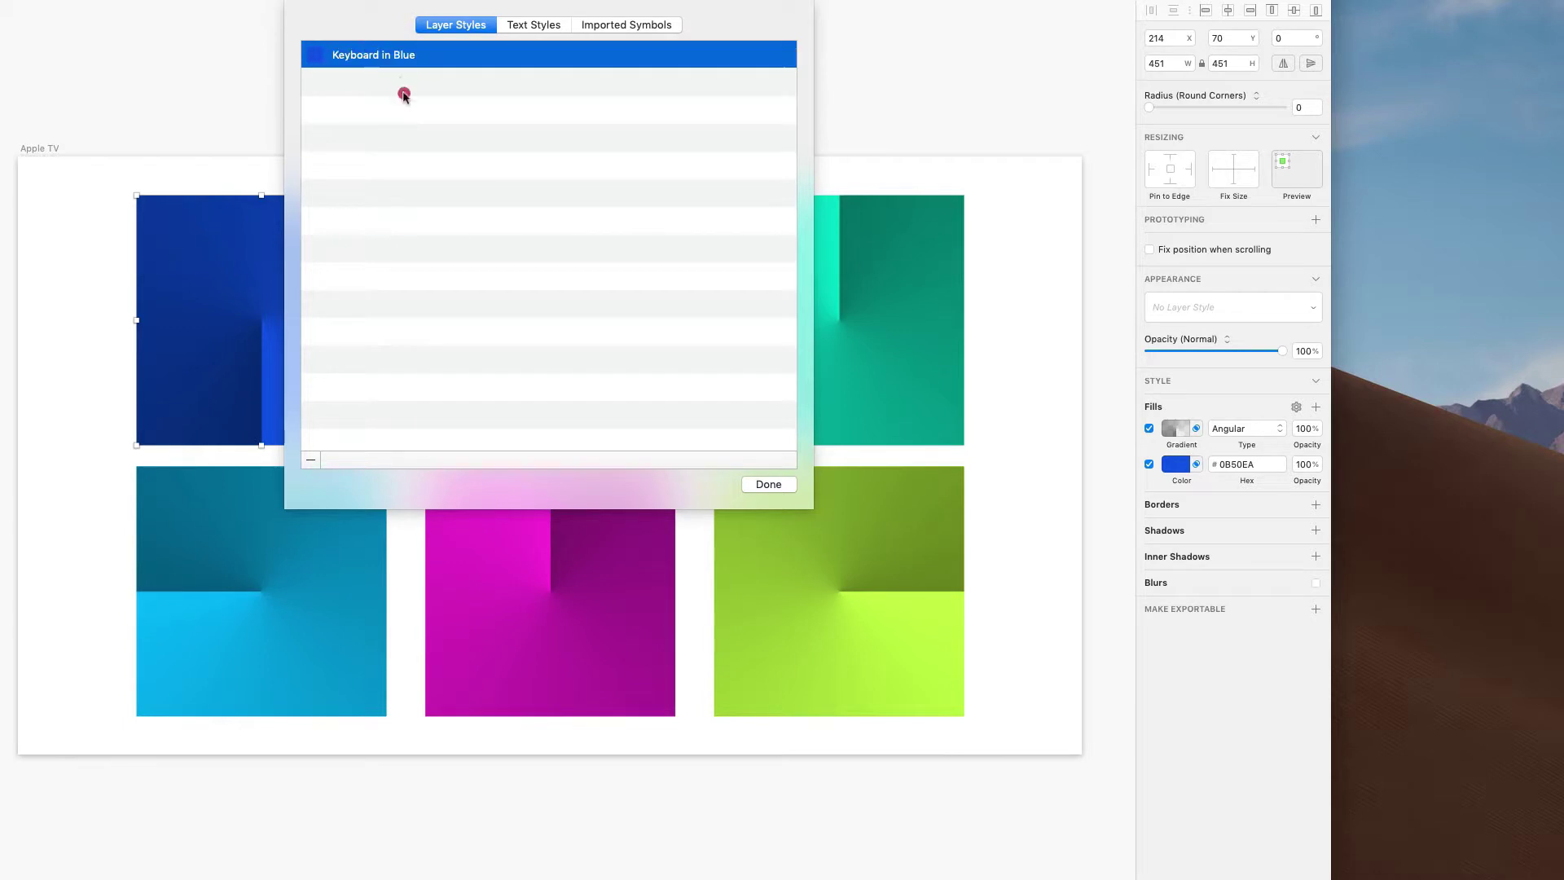
click(311, 460)
click(782, 484)
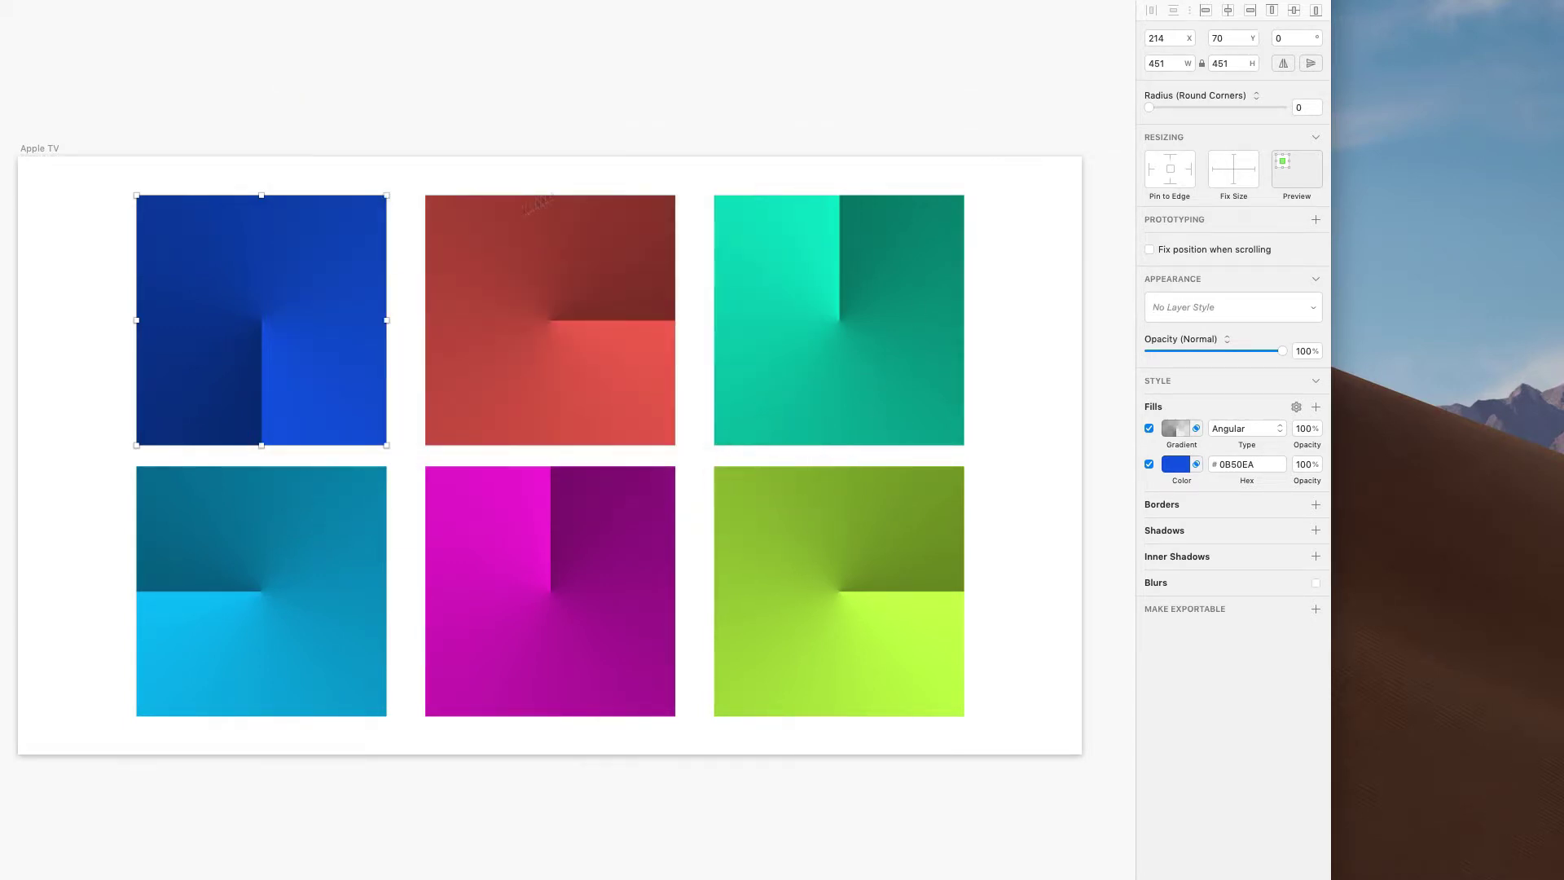
- Create a new layer style from the blue square, keeping the suggested name
click(1200, 307)
click(1036, 249)
click(1226, 315)
click(1219, 319)
key(Return)
- Create a new layer style from the red square, keeping the suggested name
click(611, 290)
click(1229, 307)
click(1234, 326)
key(Return)
- Create a new layer style from the teal square, keeping the suggested name
click(883, 350)
click(1235, 308)
click(1238, 325)
key(Return)
- Create a new layer style from the light blue square, keeping the suggested name
click(261, 594)
click(1234, 308)
click(1220, 320)
key(Return)
- Create a new layer style from the pink square, keeping the suggested name
click(590, 570)
click(1234, 308)
click(1220, 324)
key(Return)
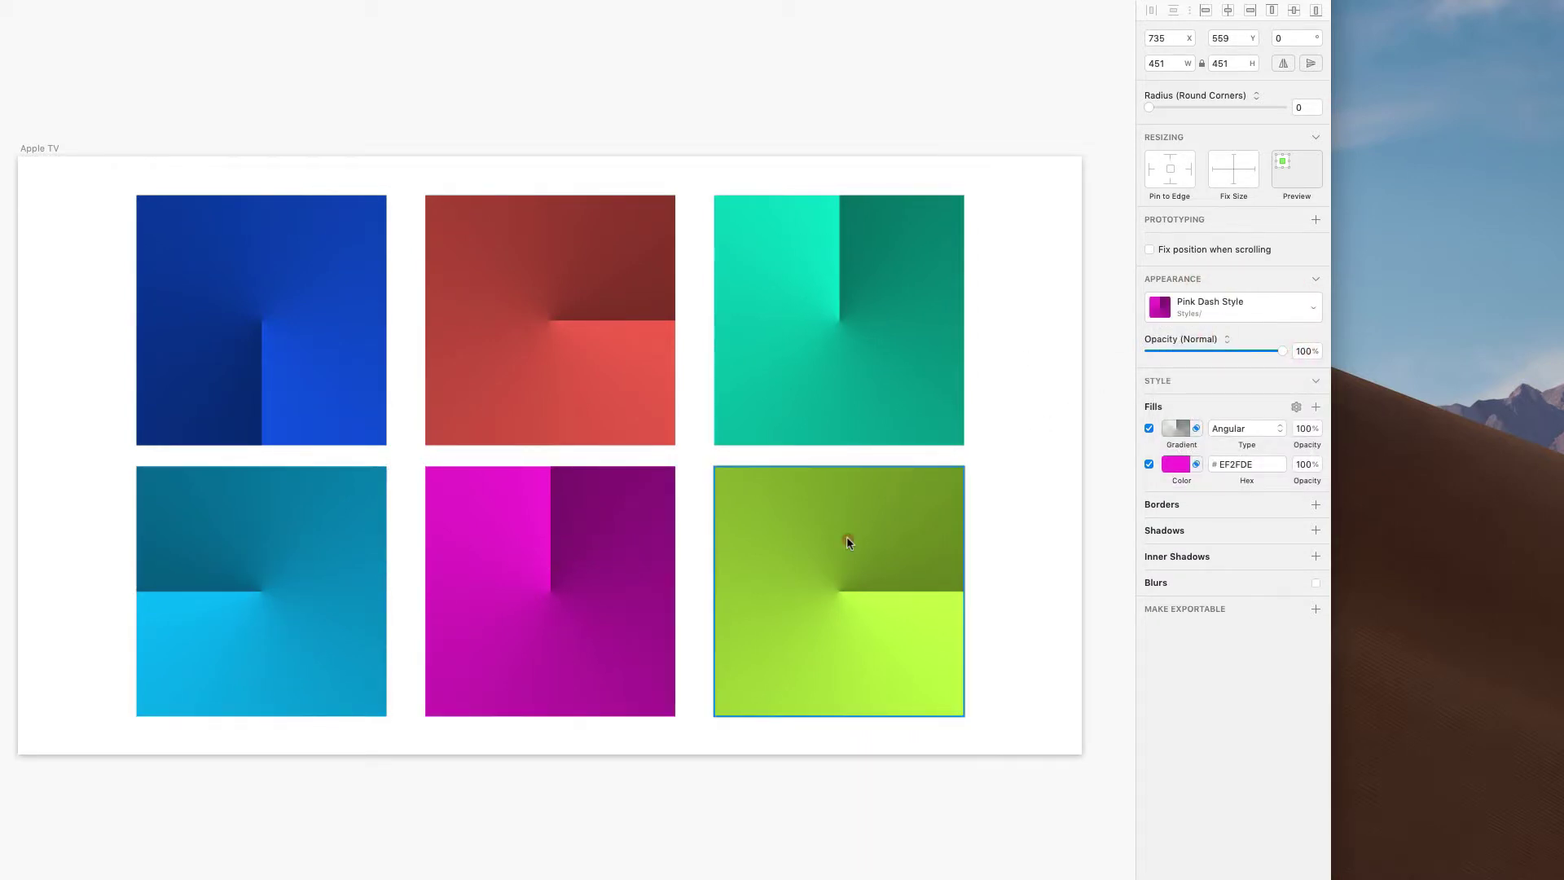
- Create a new layer style from the lime square, keeping the suggested name, and clear the selection
click(848, 536)
click(1238, 308)
click(1220, 324)
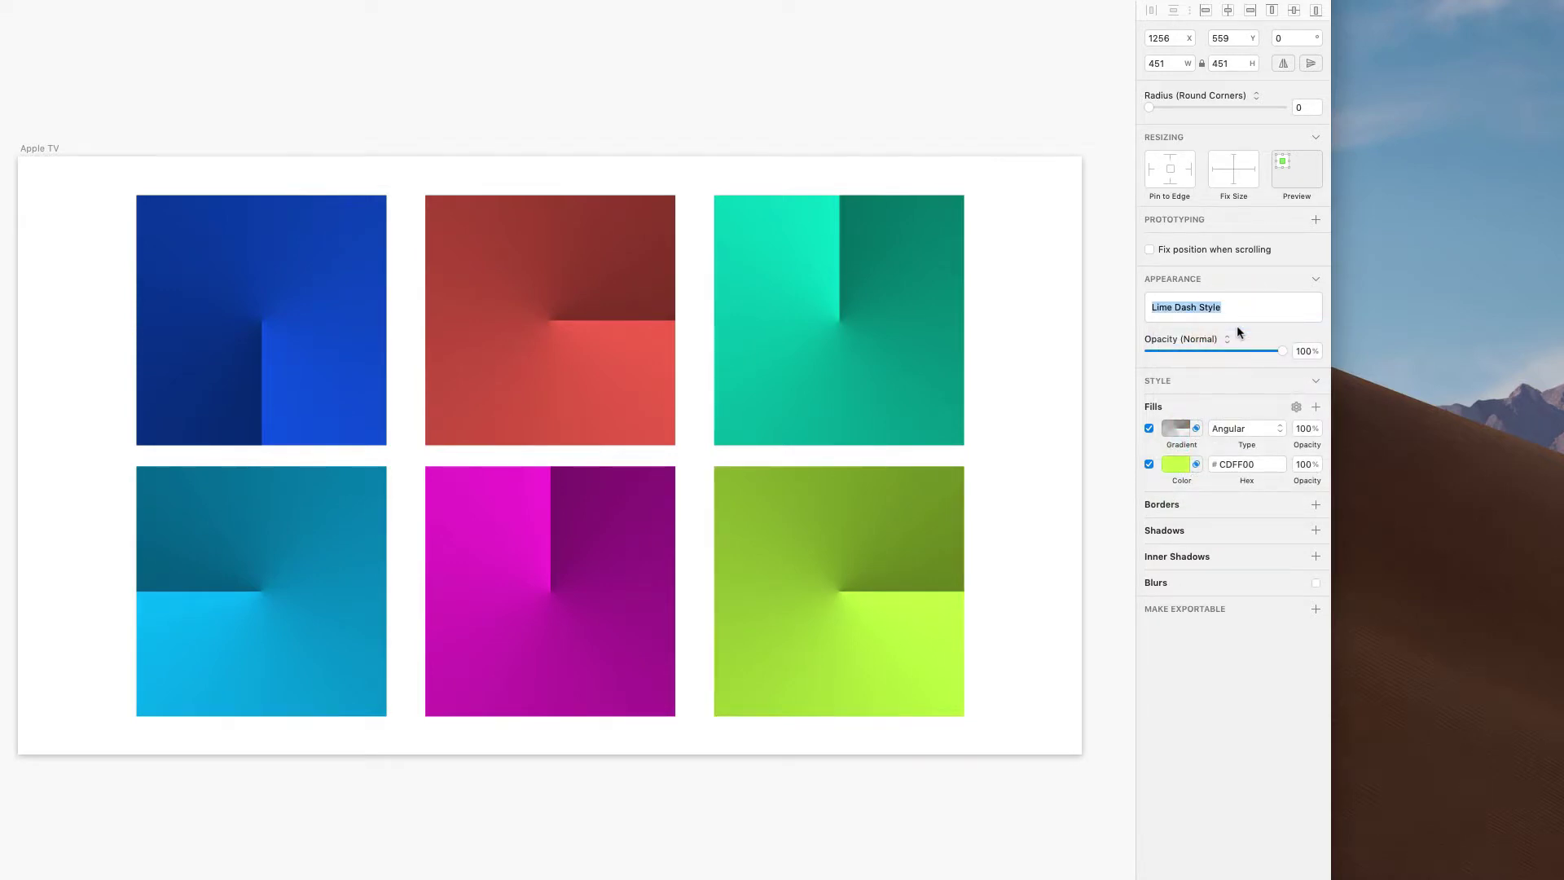
key(Return)
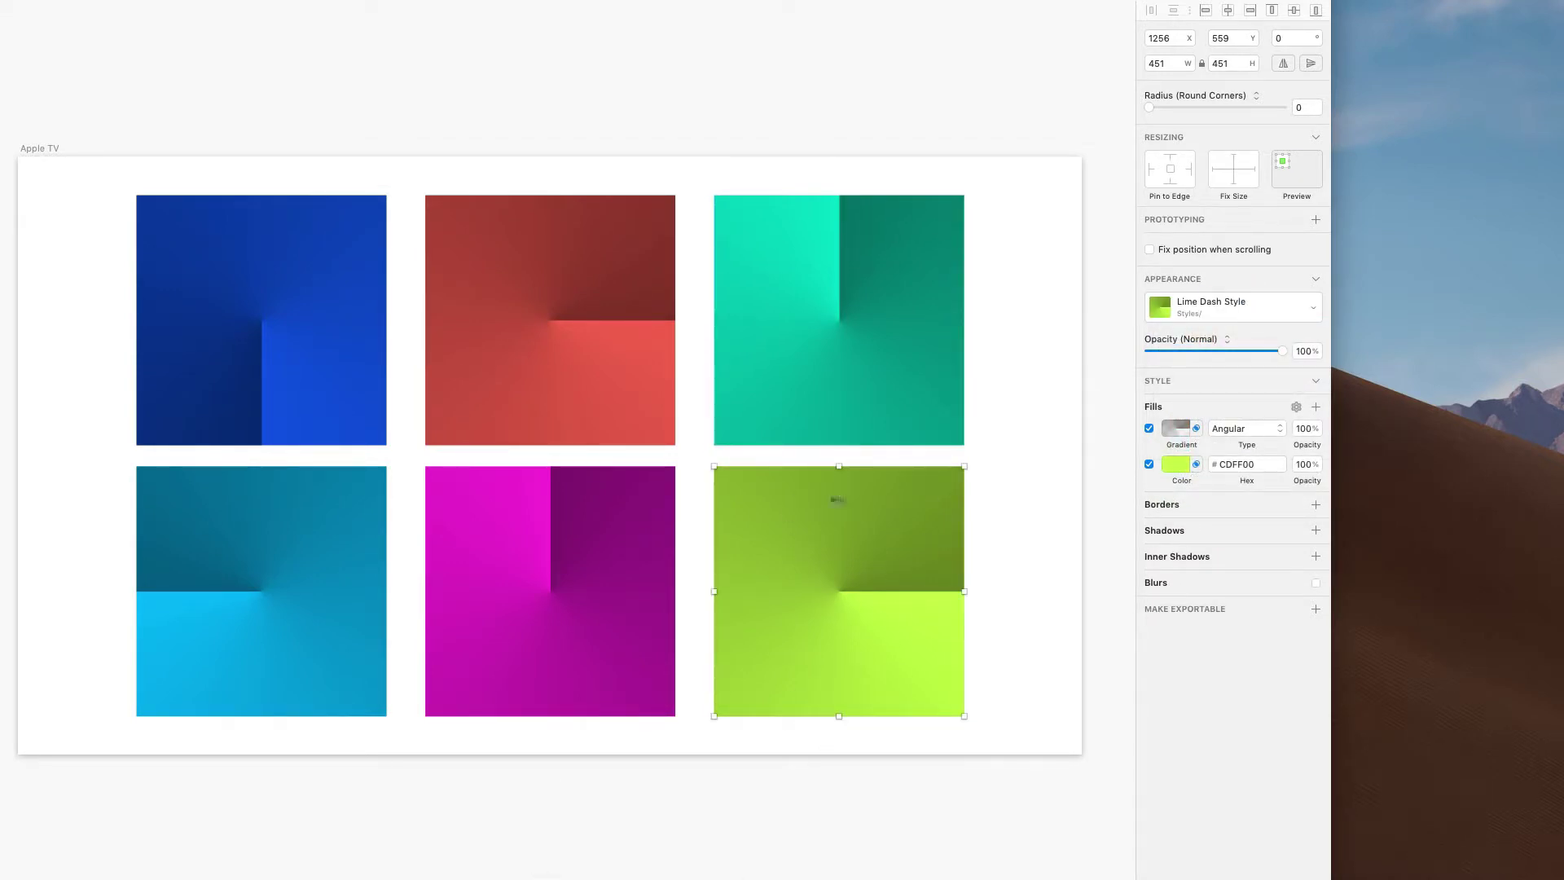
click(967, 285)
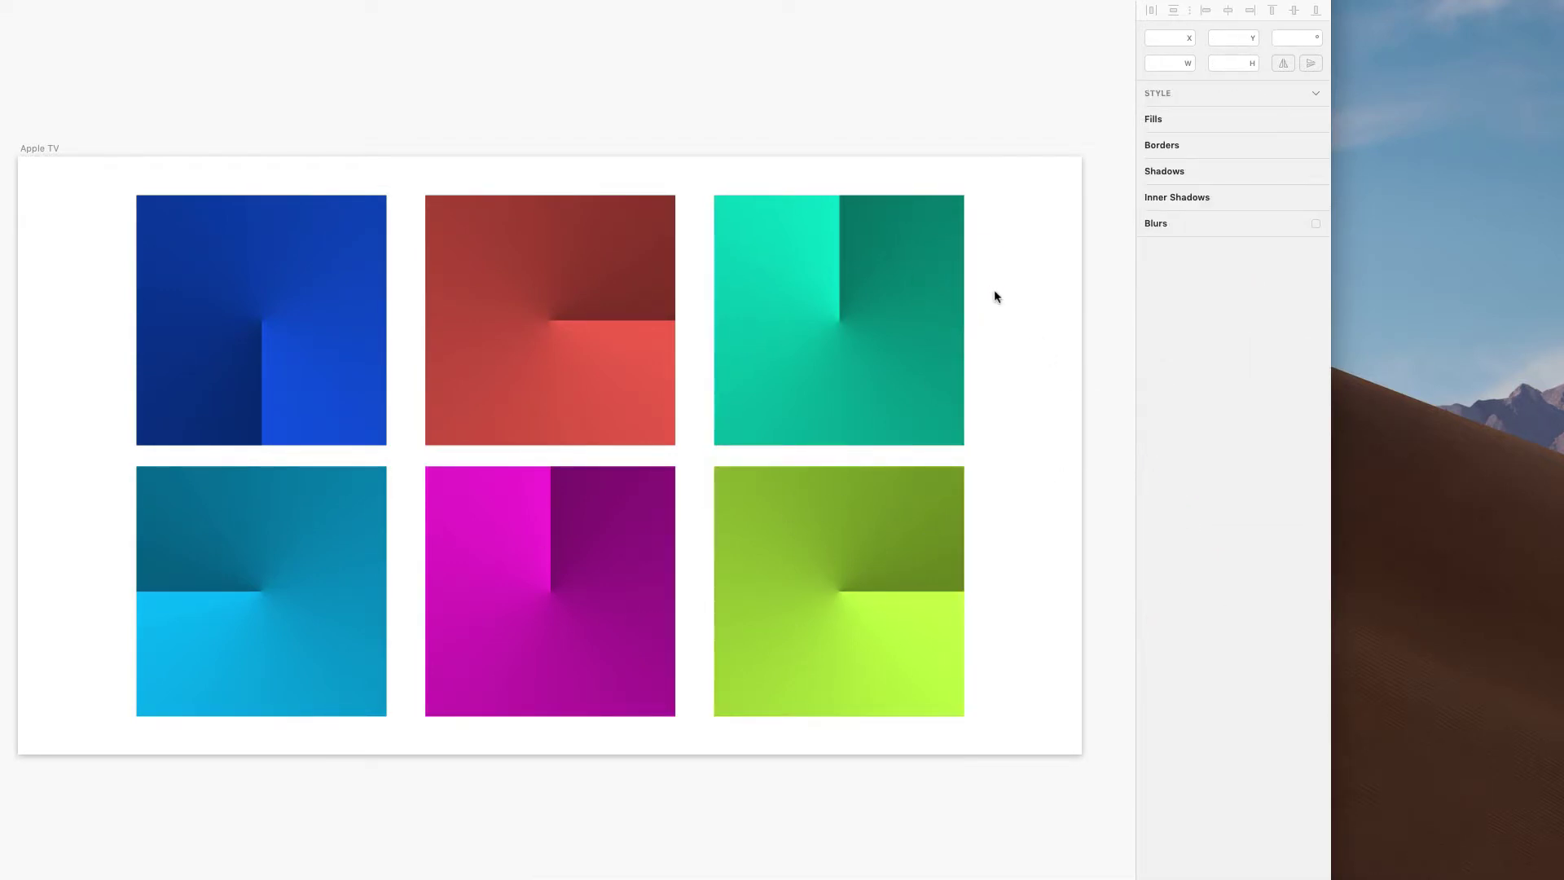
- Review the saved layer styles in the organizer, open the Blue Dash Style name for editing, and close the organizer
click(294, 339)
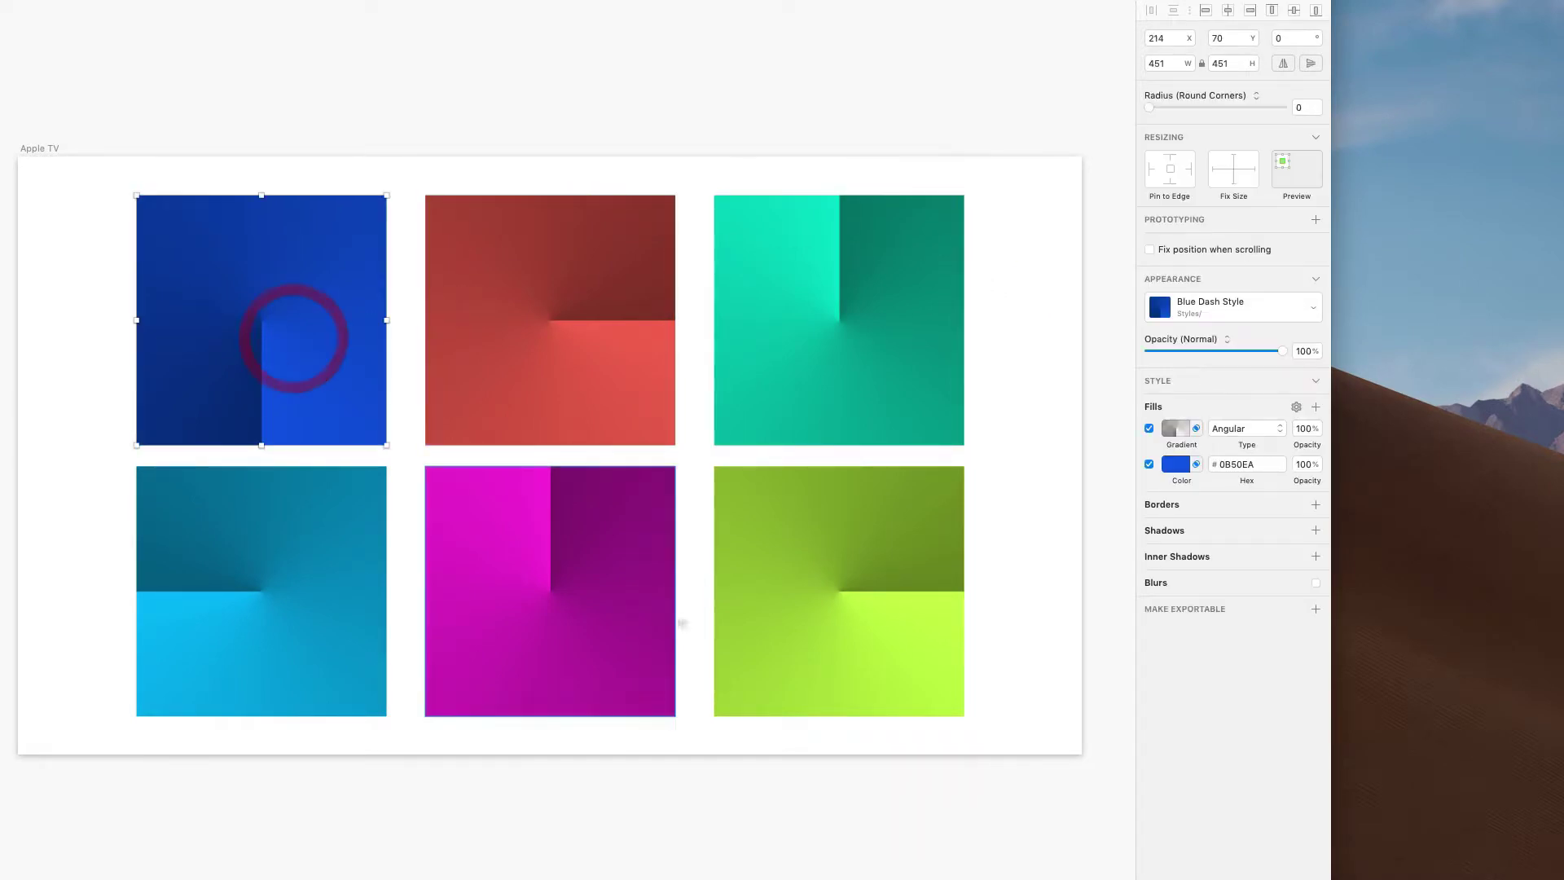
click(1220, 313)
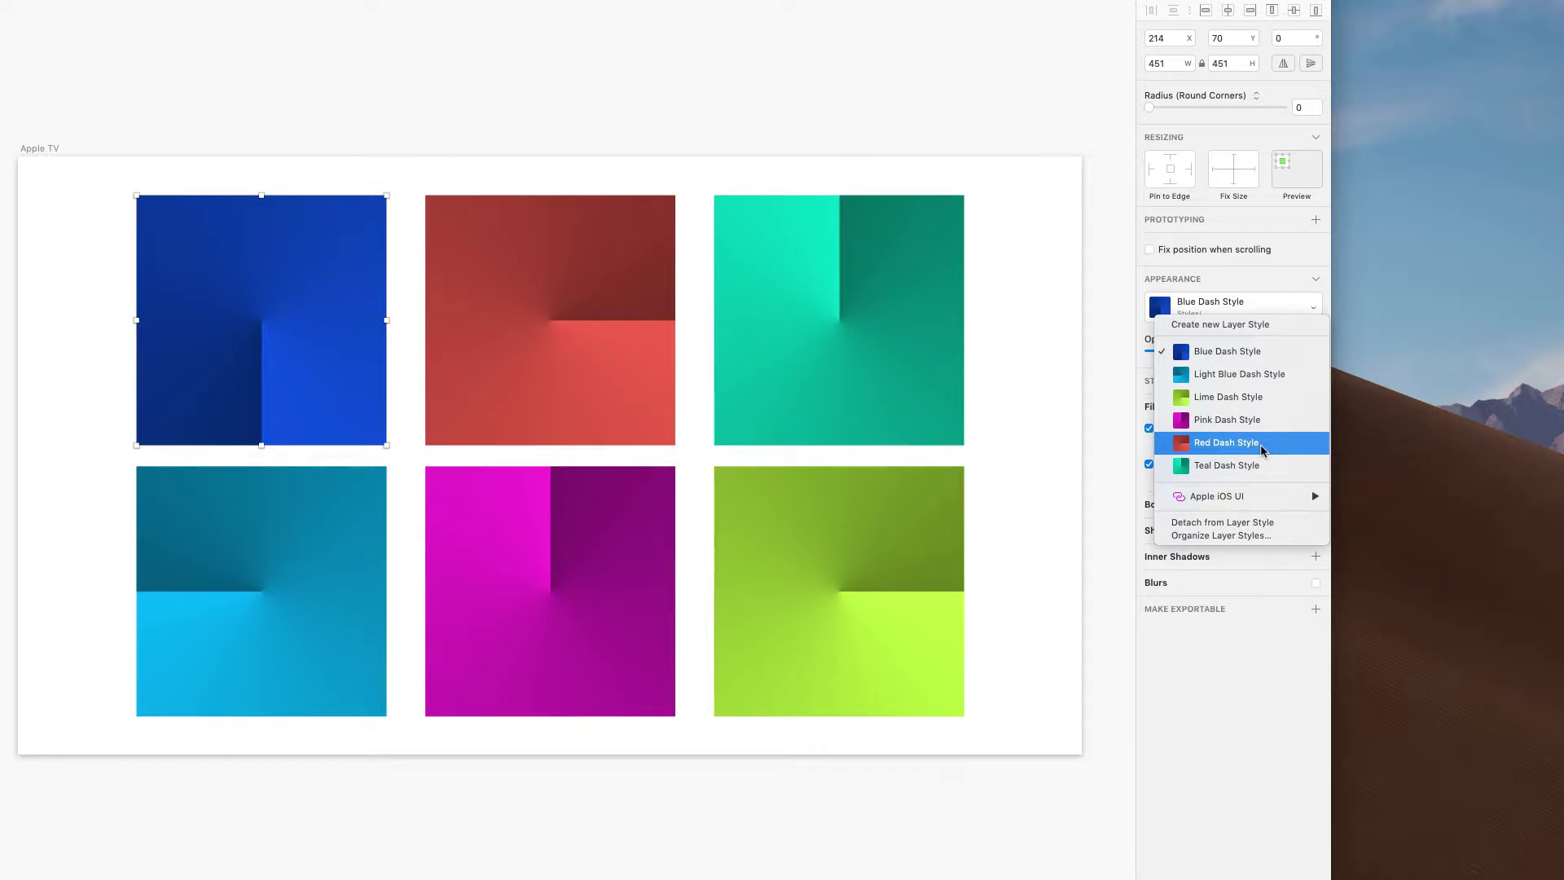
click(1195, 535)
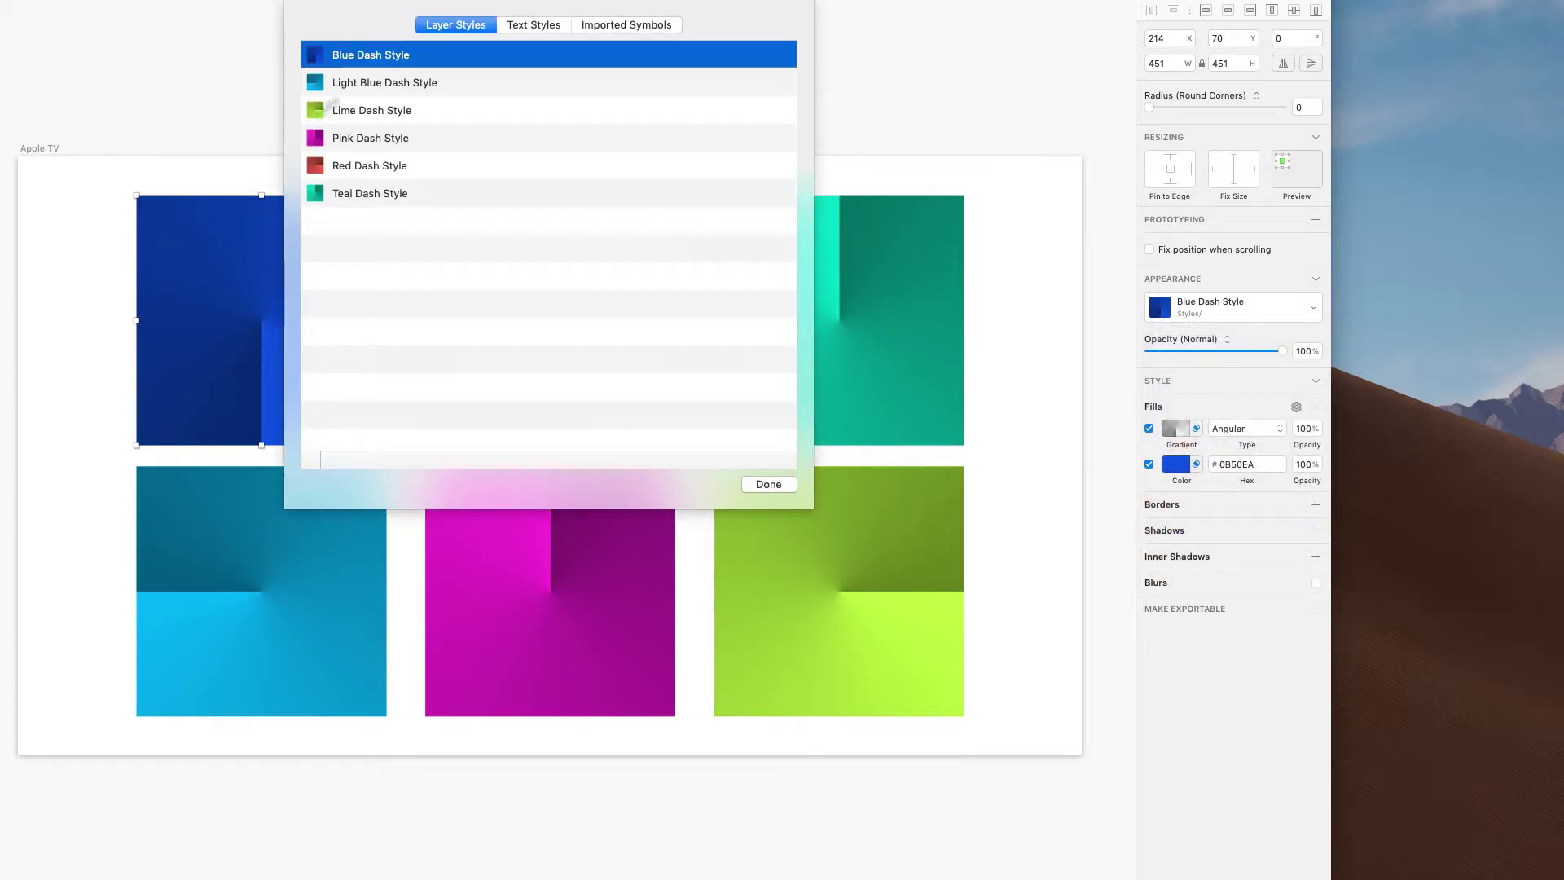
double_click(376, 56)
key(Left)
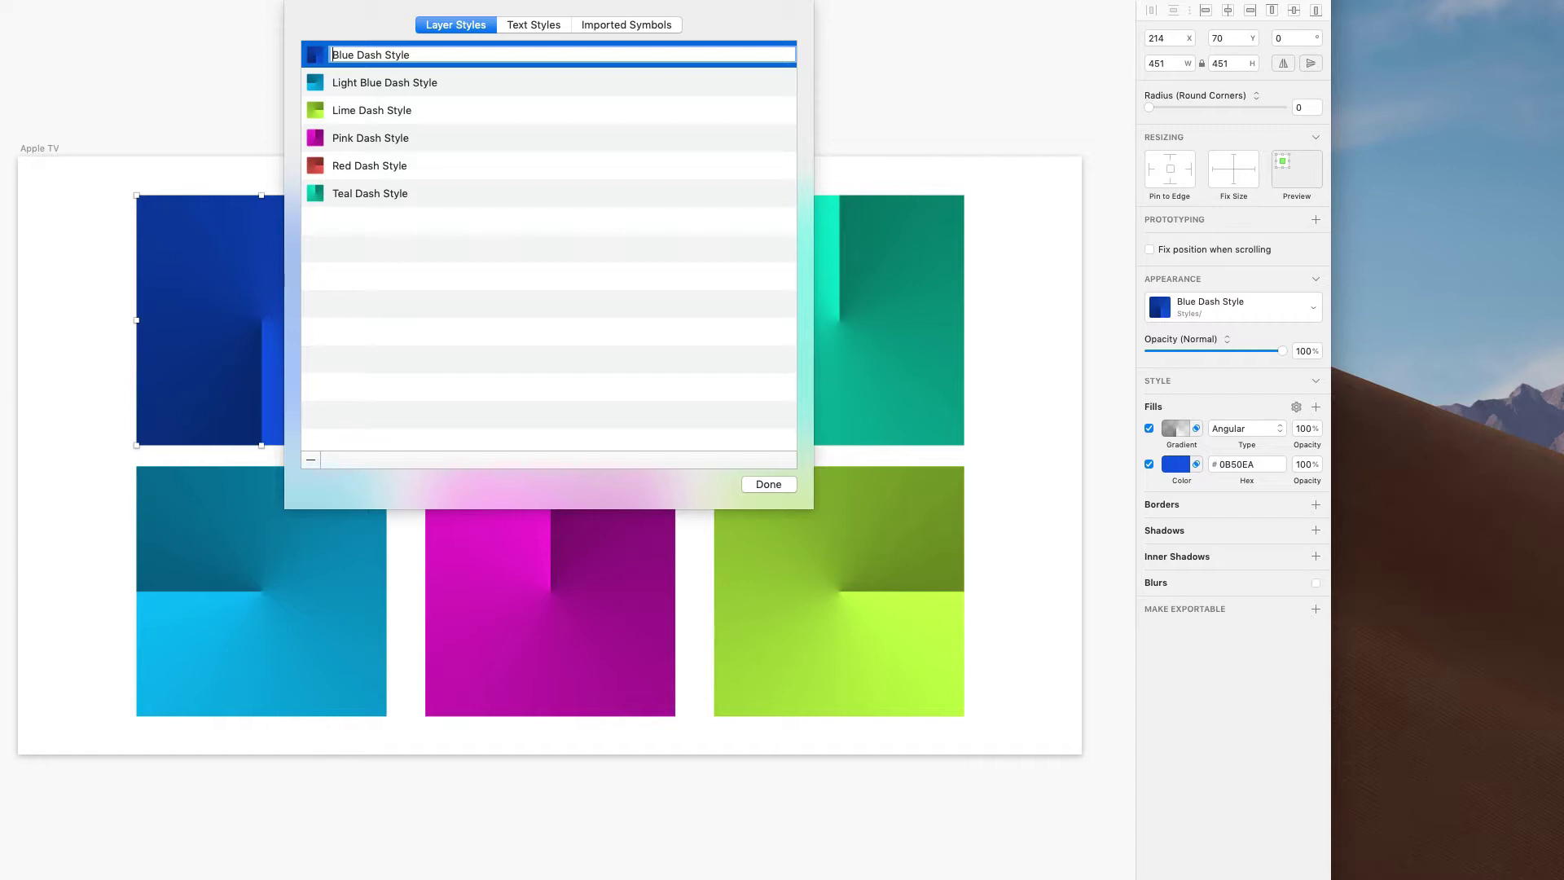
click(762, 481)
click(1005, 530)
- Change the lime square's colour fill to the yellow FFE400
click(880, 541)
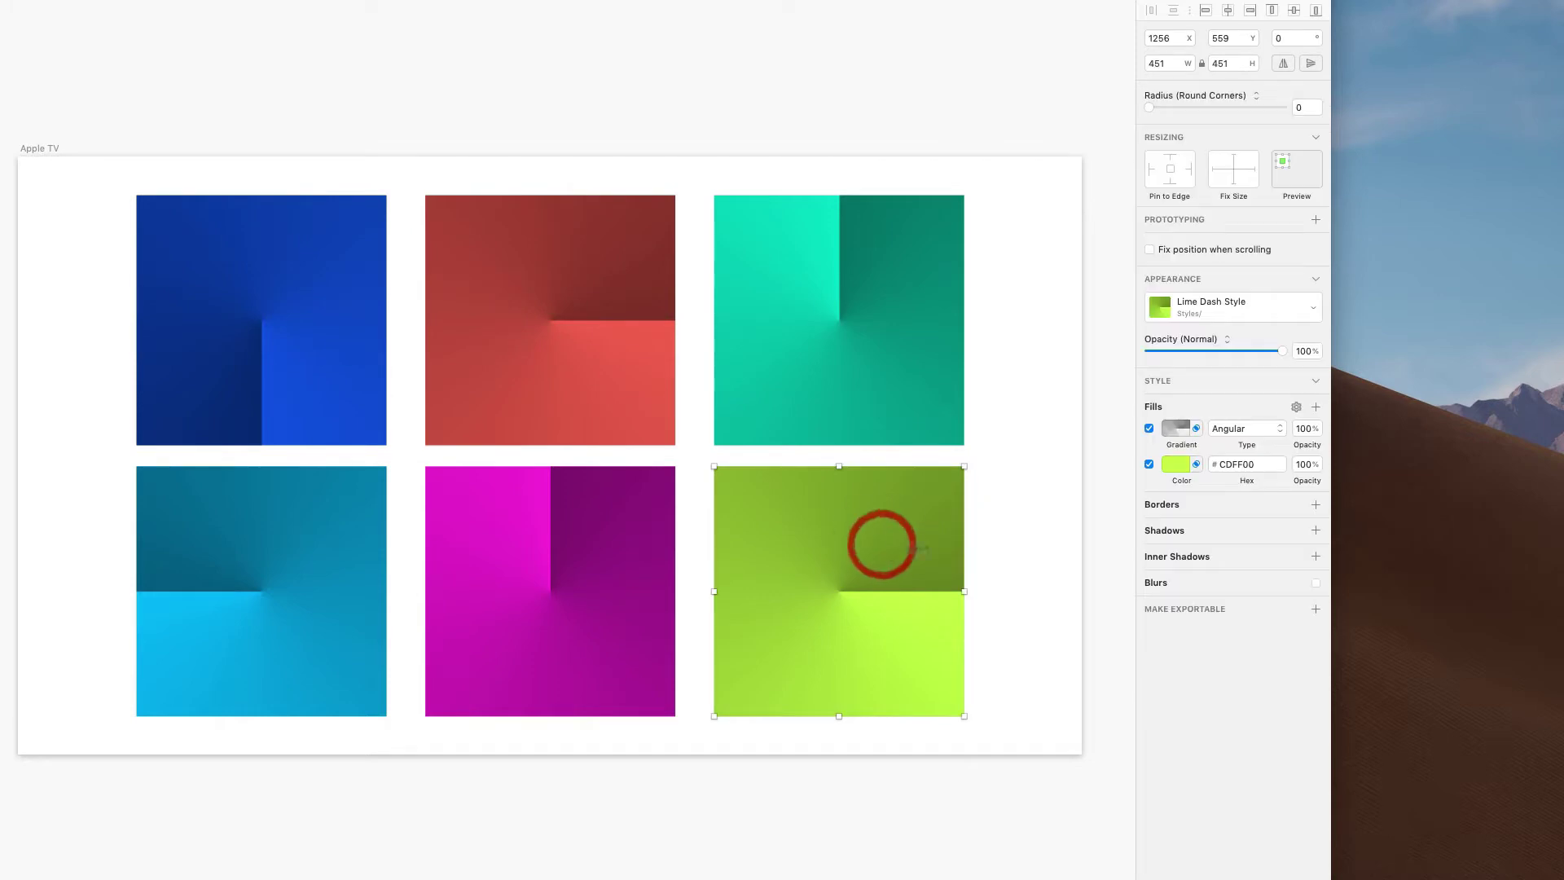
click(1176, 464)
drag(1203, 662, 1195, 664)
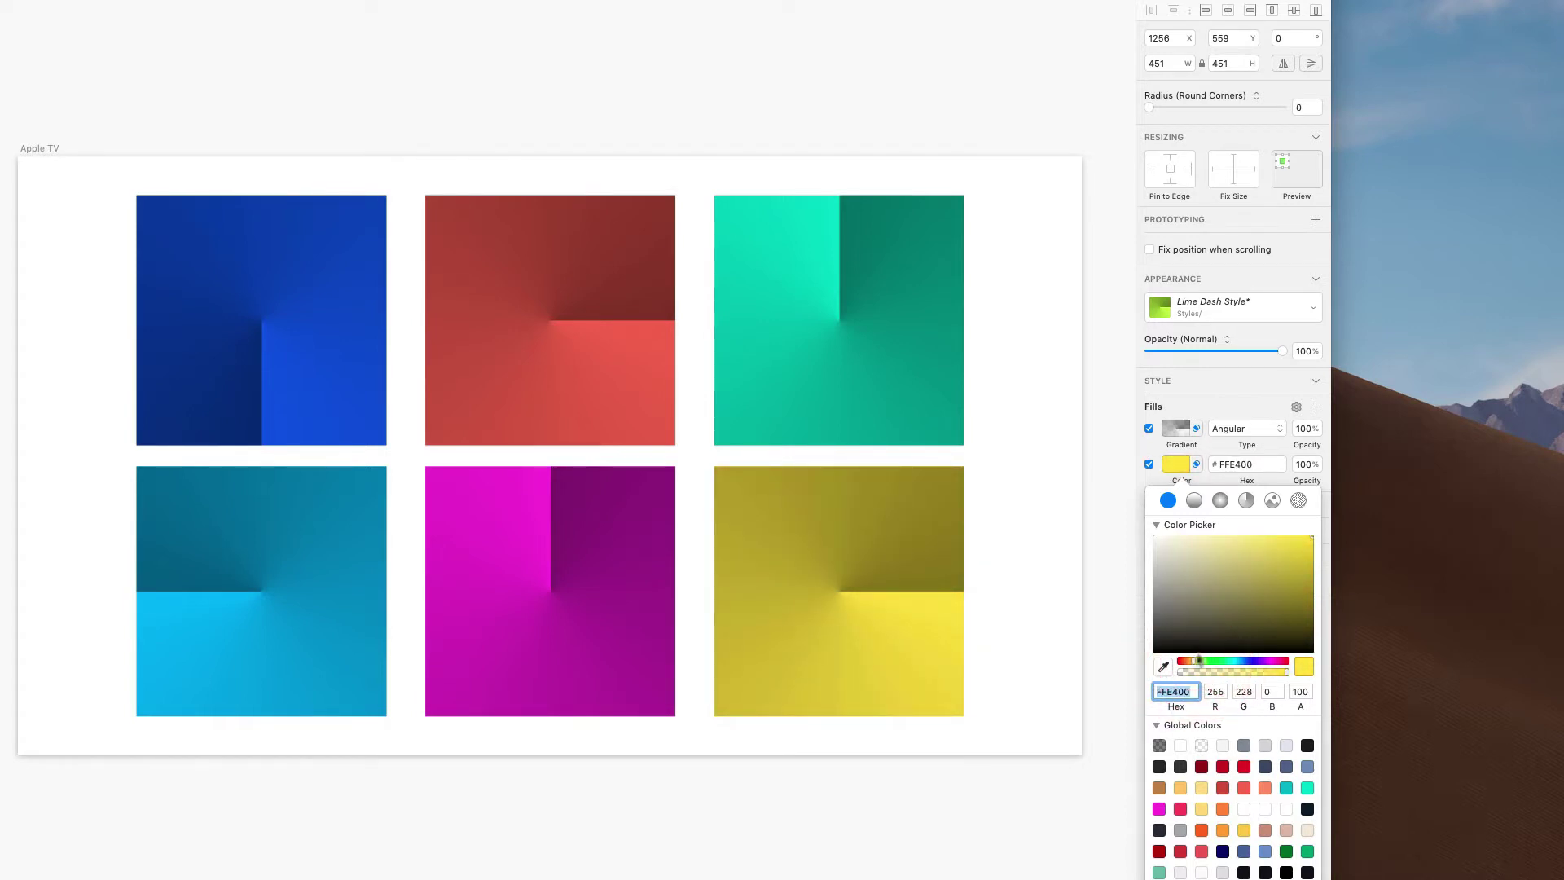
- Update the Lime Dash Style layer style with the square's new yellow fill and close the colour picker
click(1243, 310)
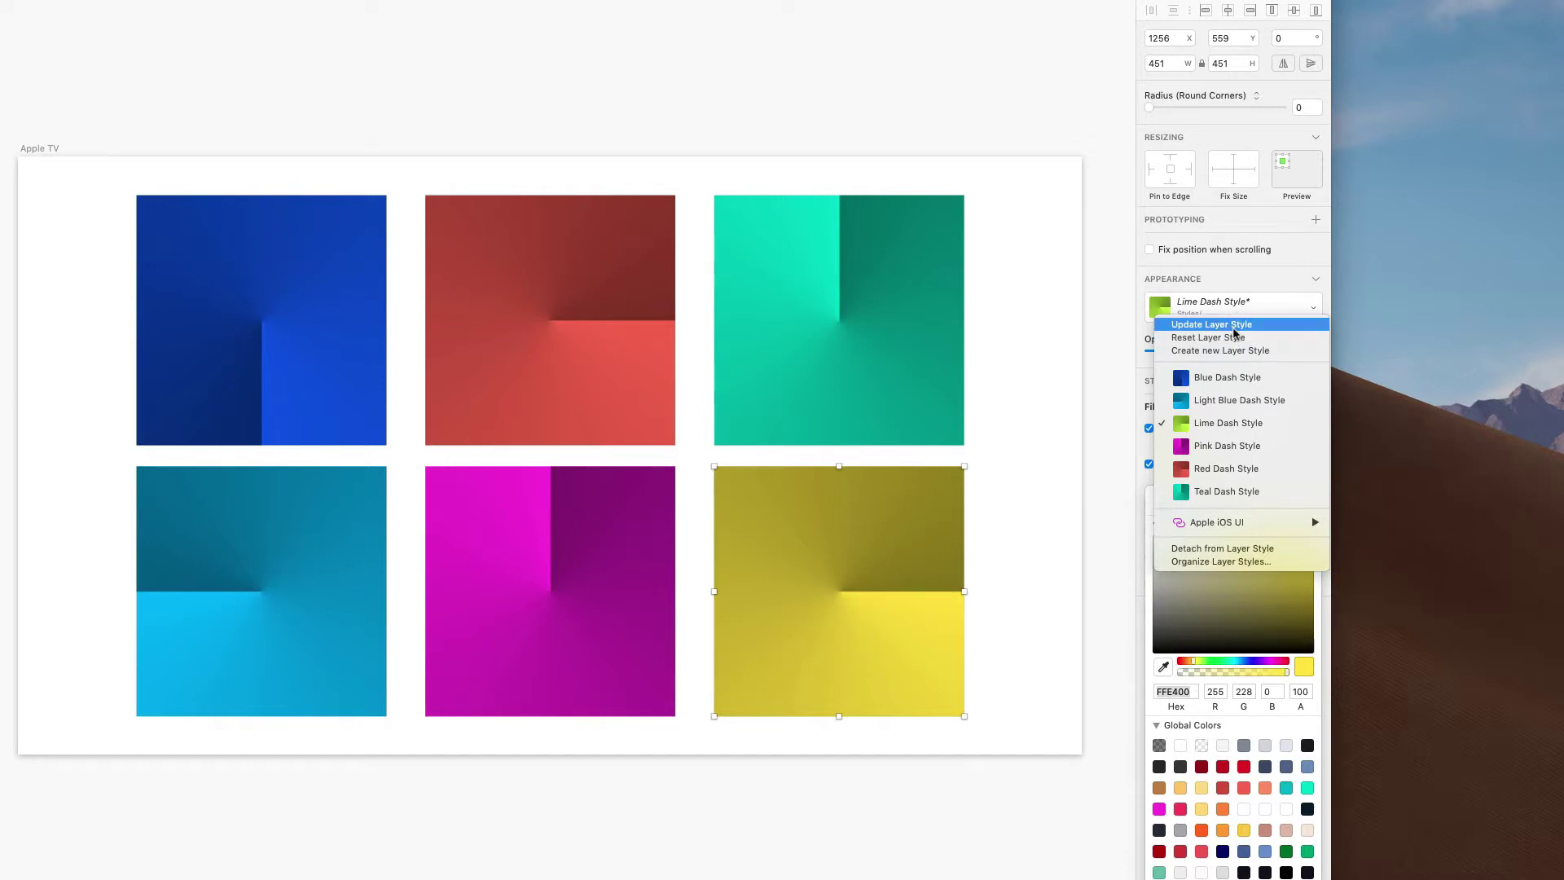
click(1234, 325)
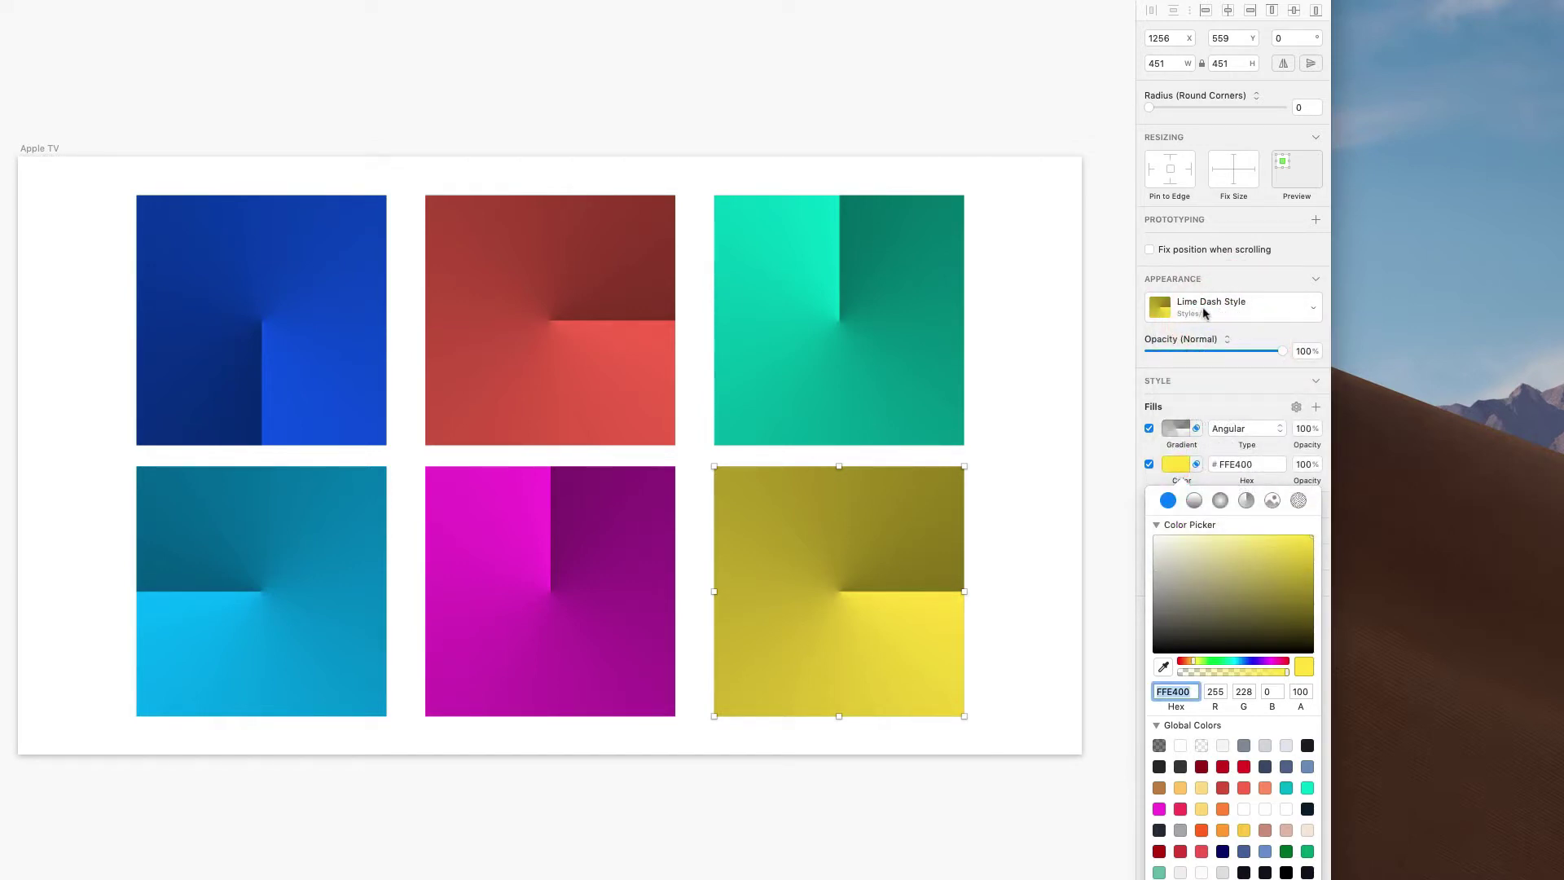
click(1206, 308)
click(1083, 482)
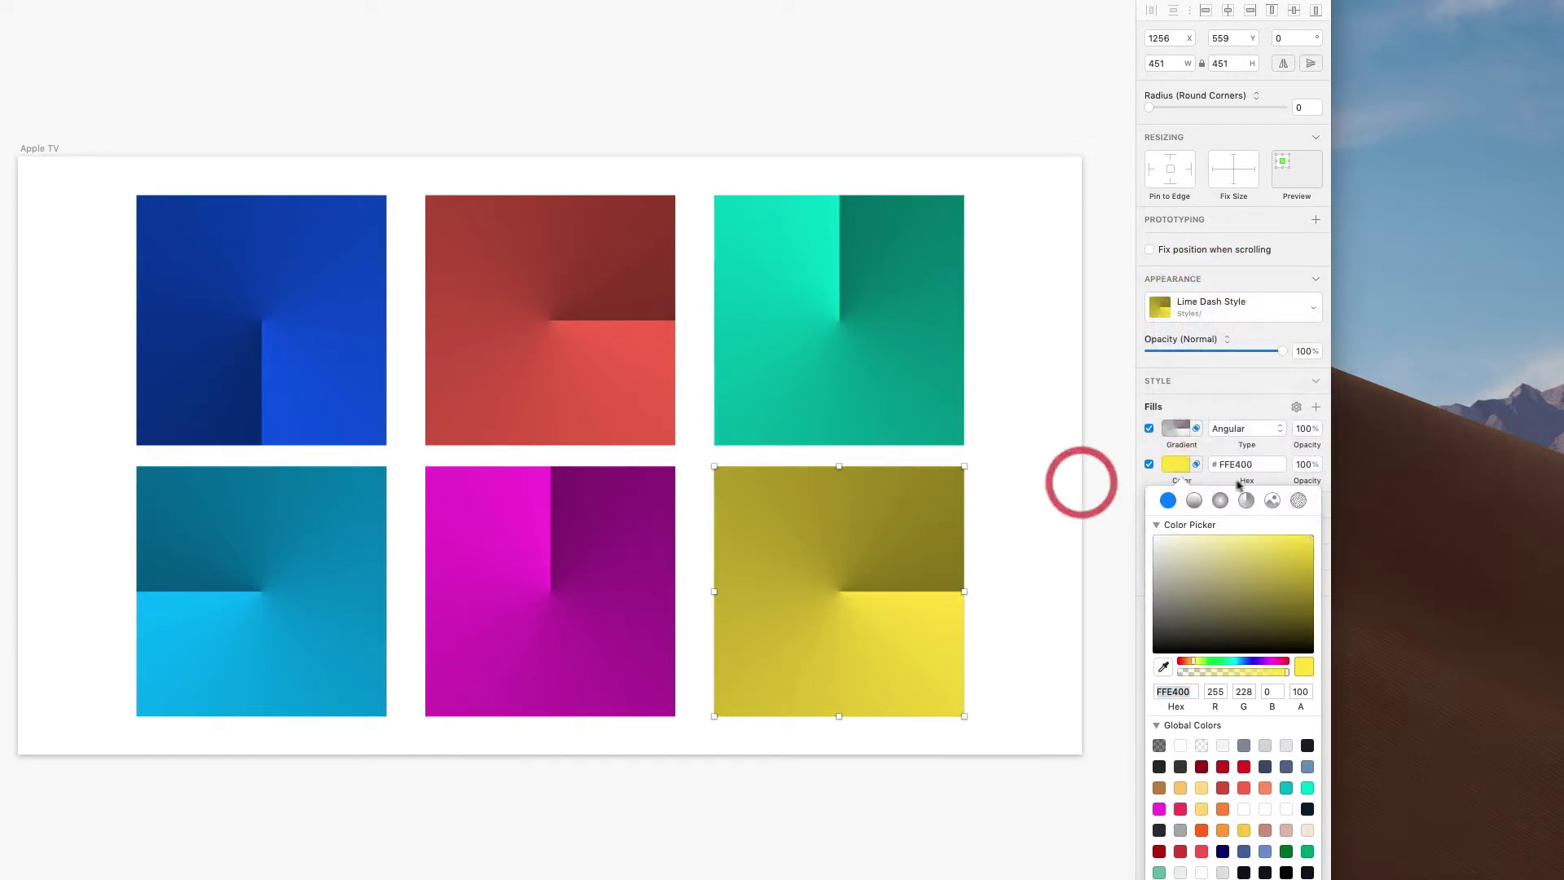
click(1164, 458)
- In the layer style organizer, rename Lime Dash Style to Yellow Dash Style
click(1205, 305)
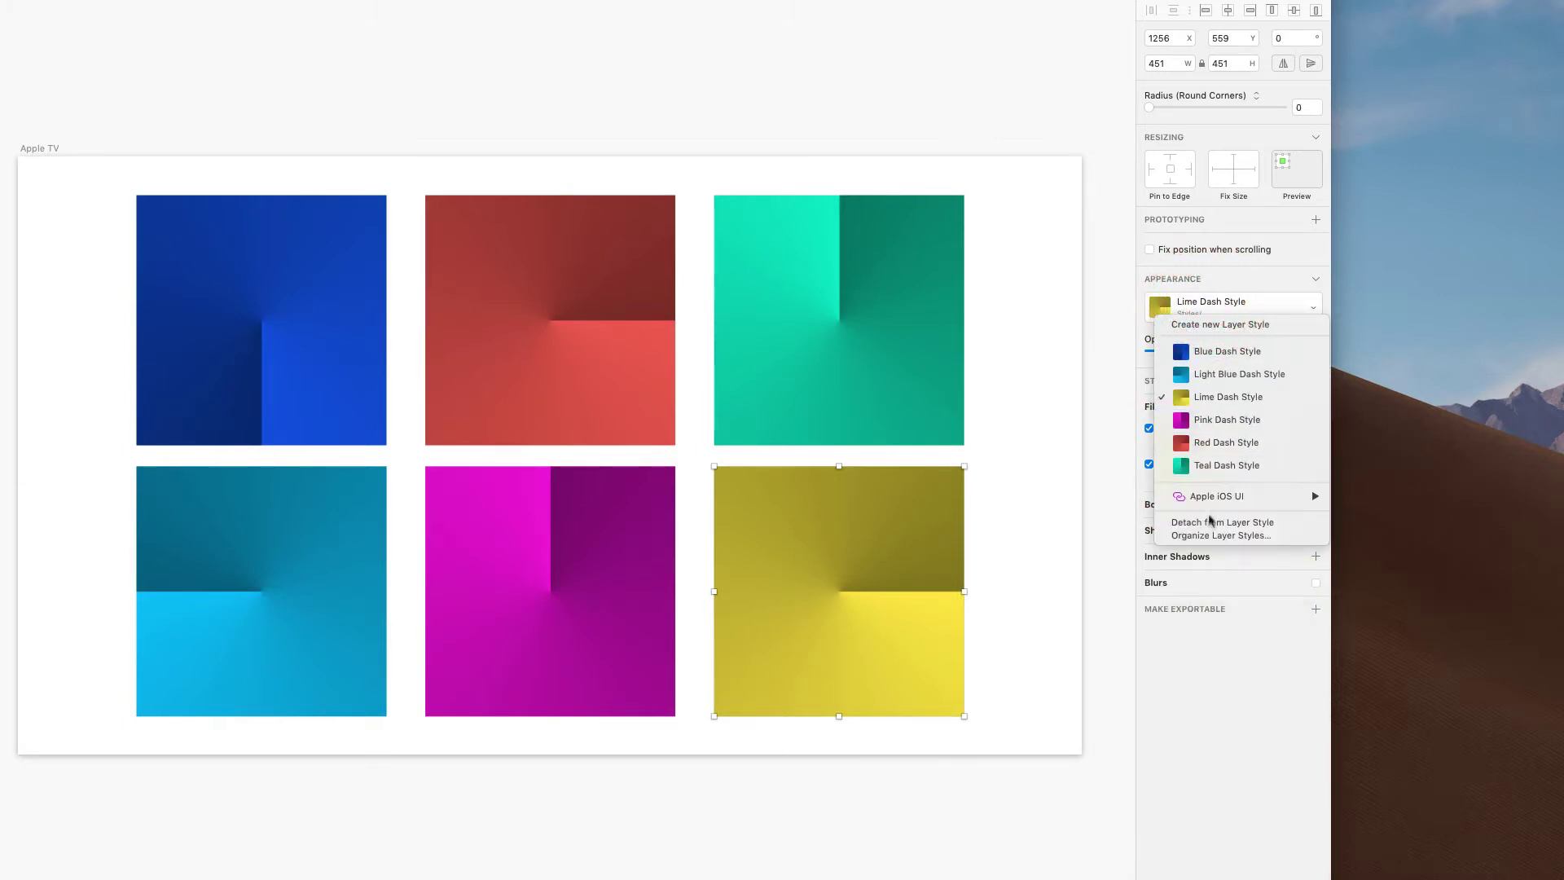
click(1205, 535)
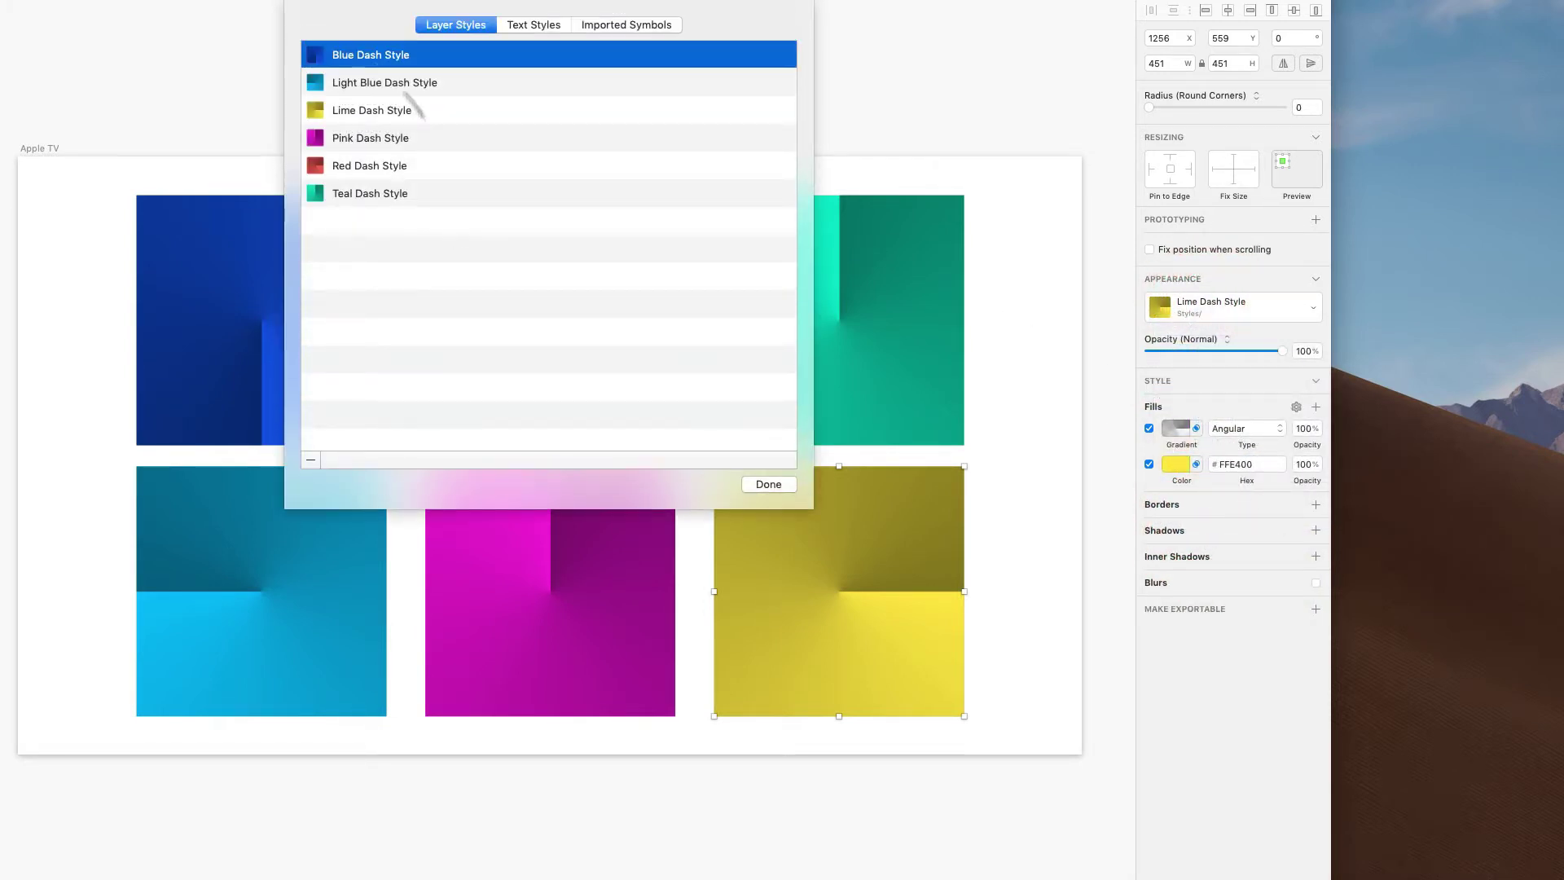
click(344, 110)
click(341, 111)
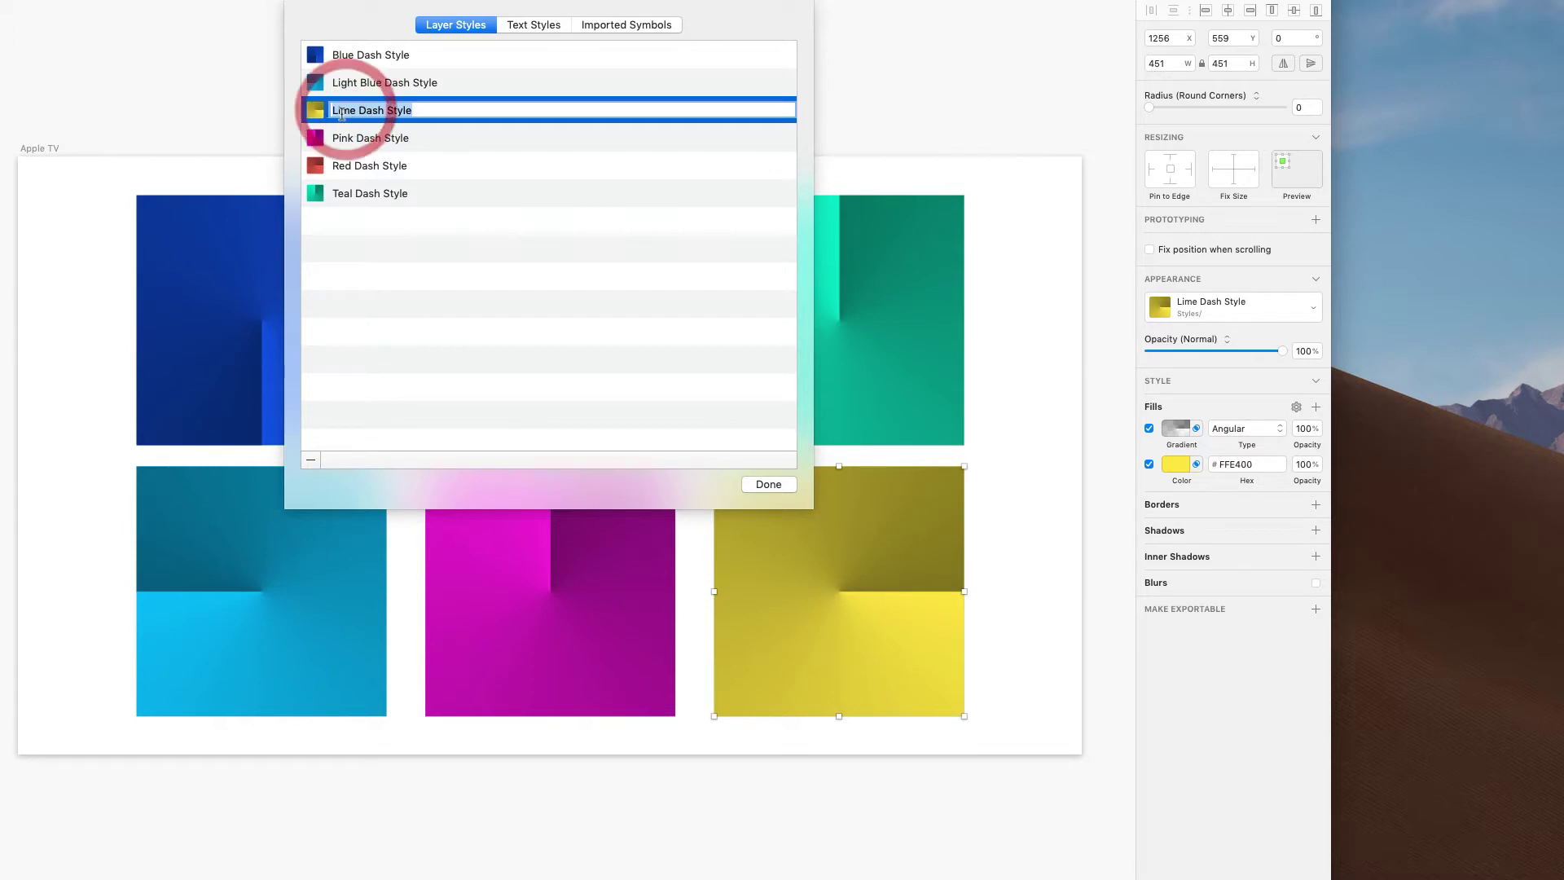
double_click(341, 111)
text(Yellow)
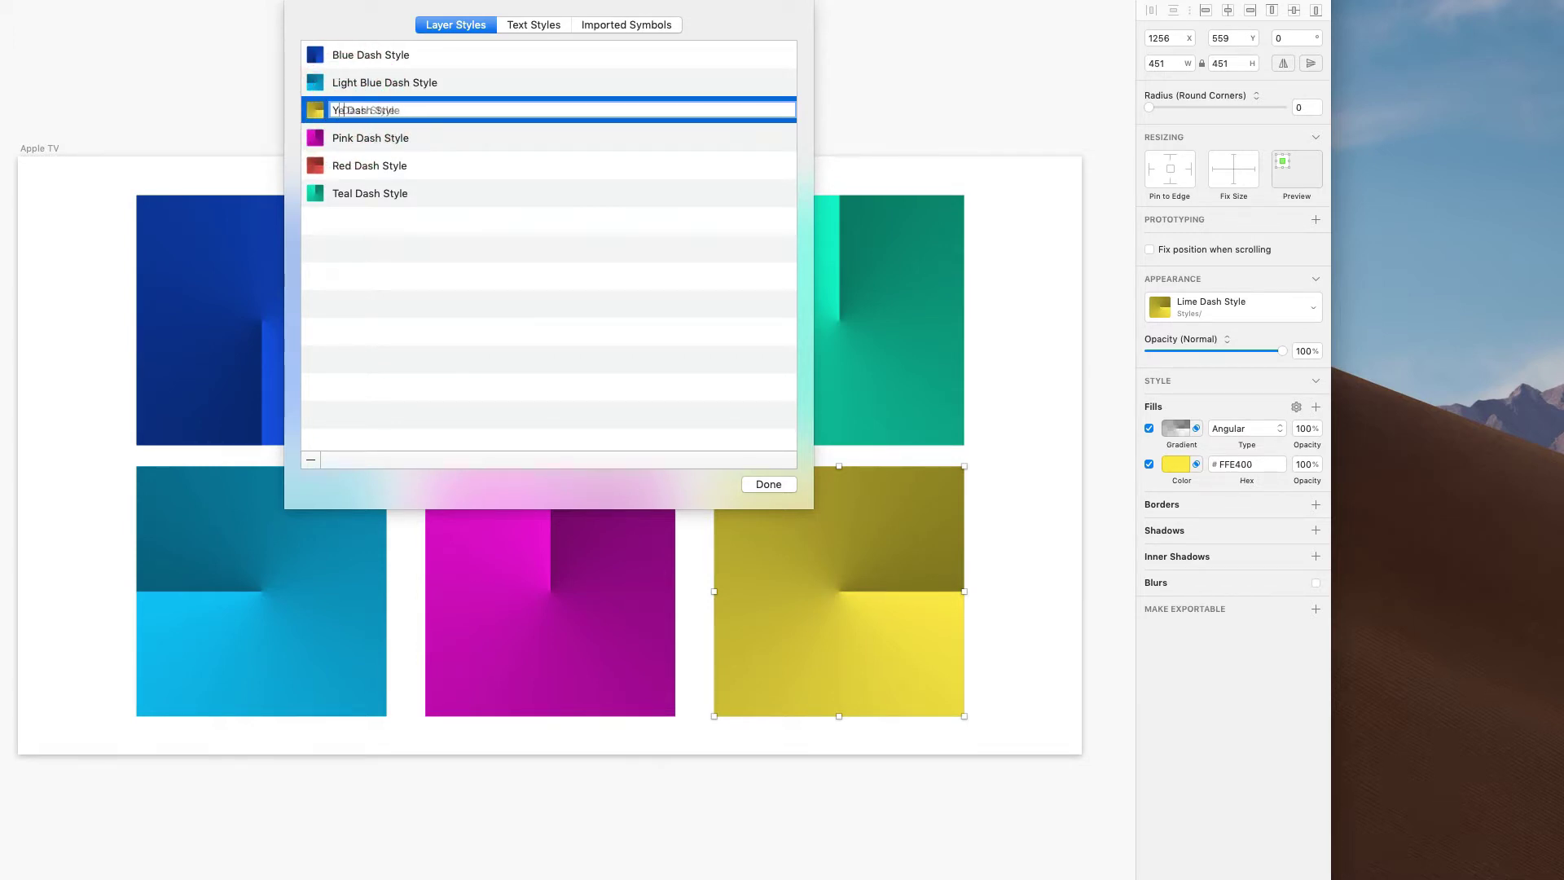
key(Return)
- Rename Blue Dash Style to "Cool / Blue Dash Style" and copy the prefix for reuse
click(366, 54)
click(366, 54)
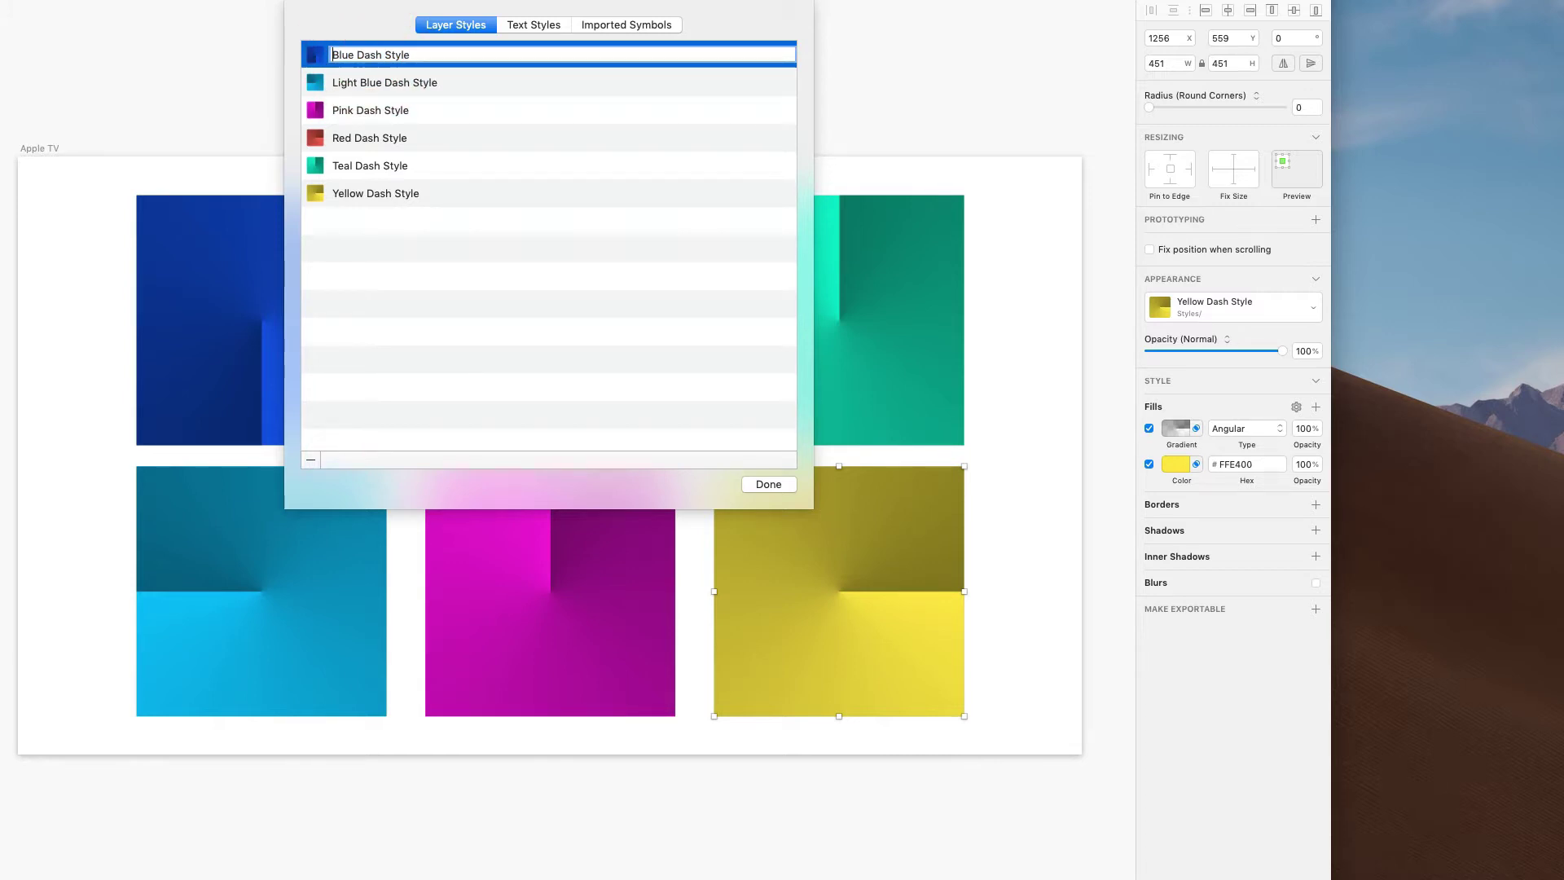
text(Cool /)
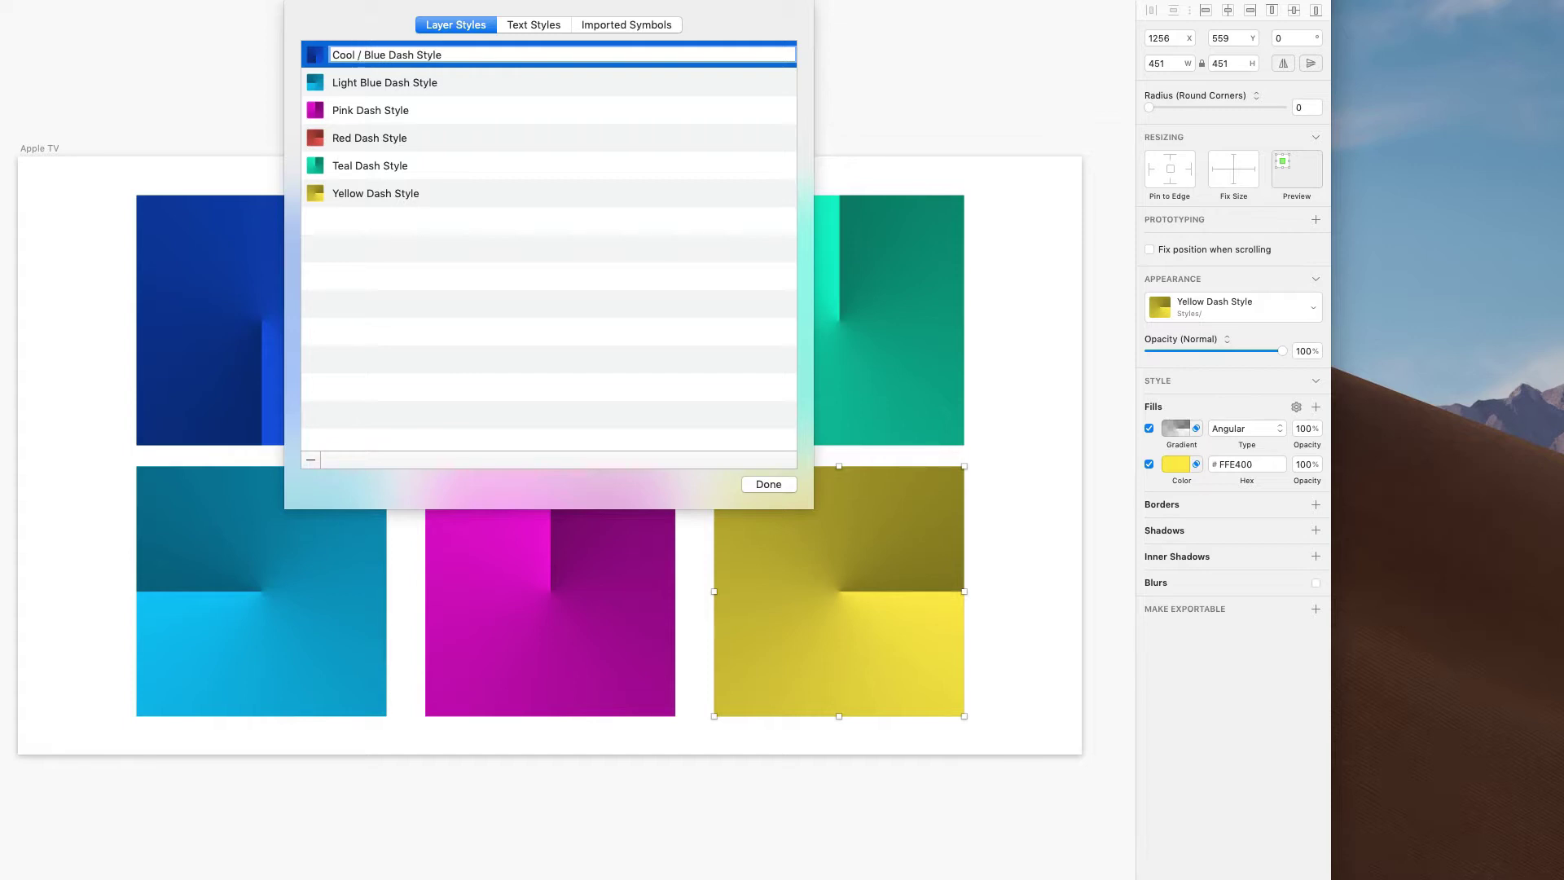
key(alt+shift+Left)
key(super+c)
key(Right)
key(Return)
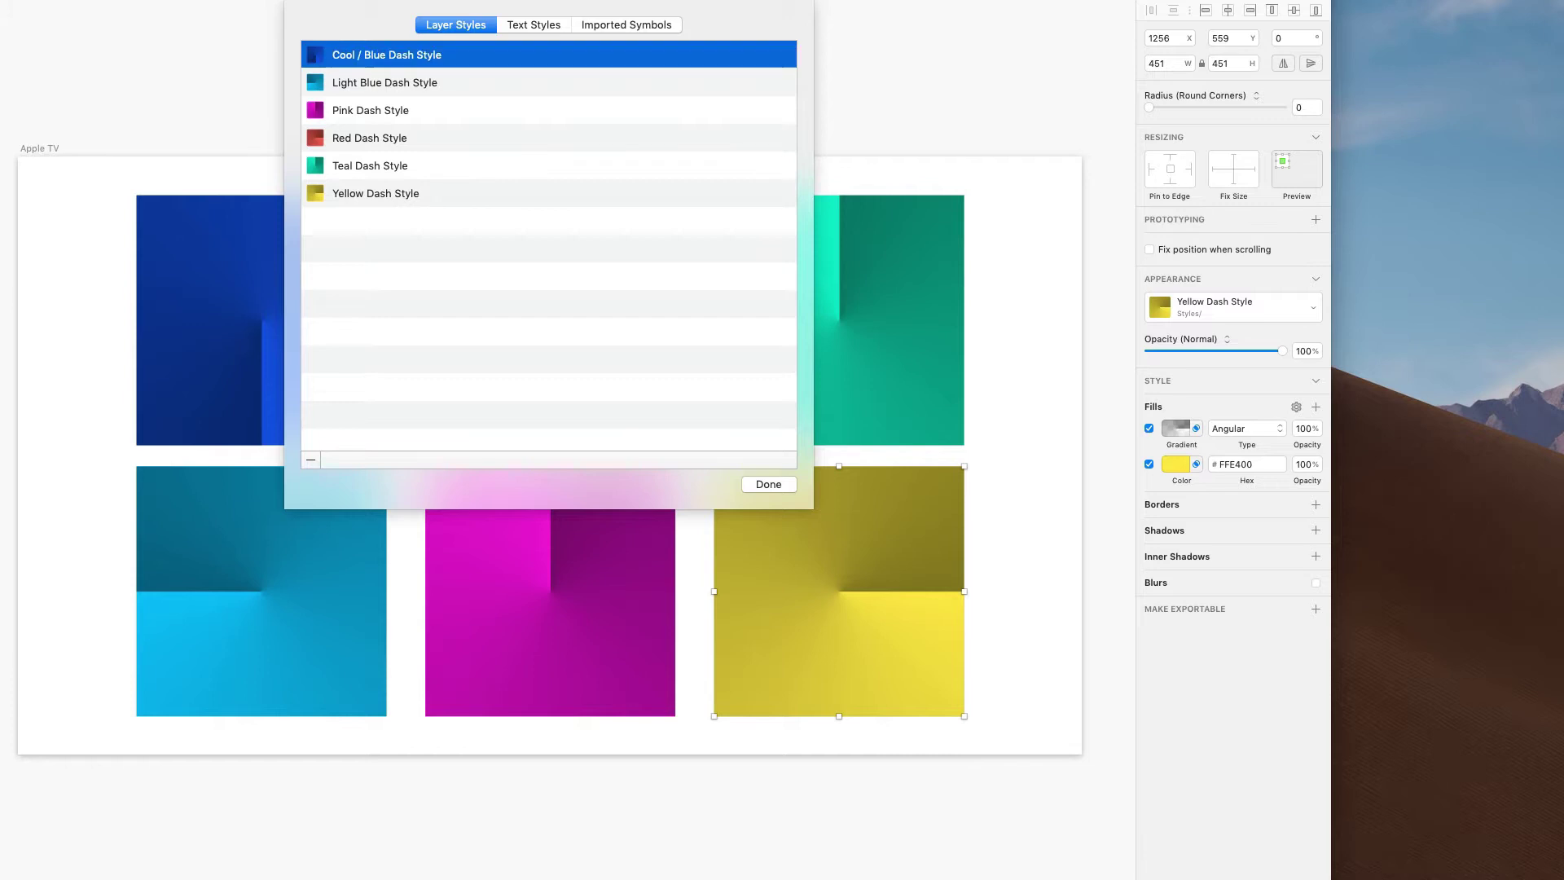
- Add the copied "Cool / " prefix to the names of Light Blue Dash Style and Teal Dash Style
double_click(370, 84)
key(Left)
key(super+v)
key(Return)
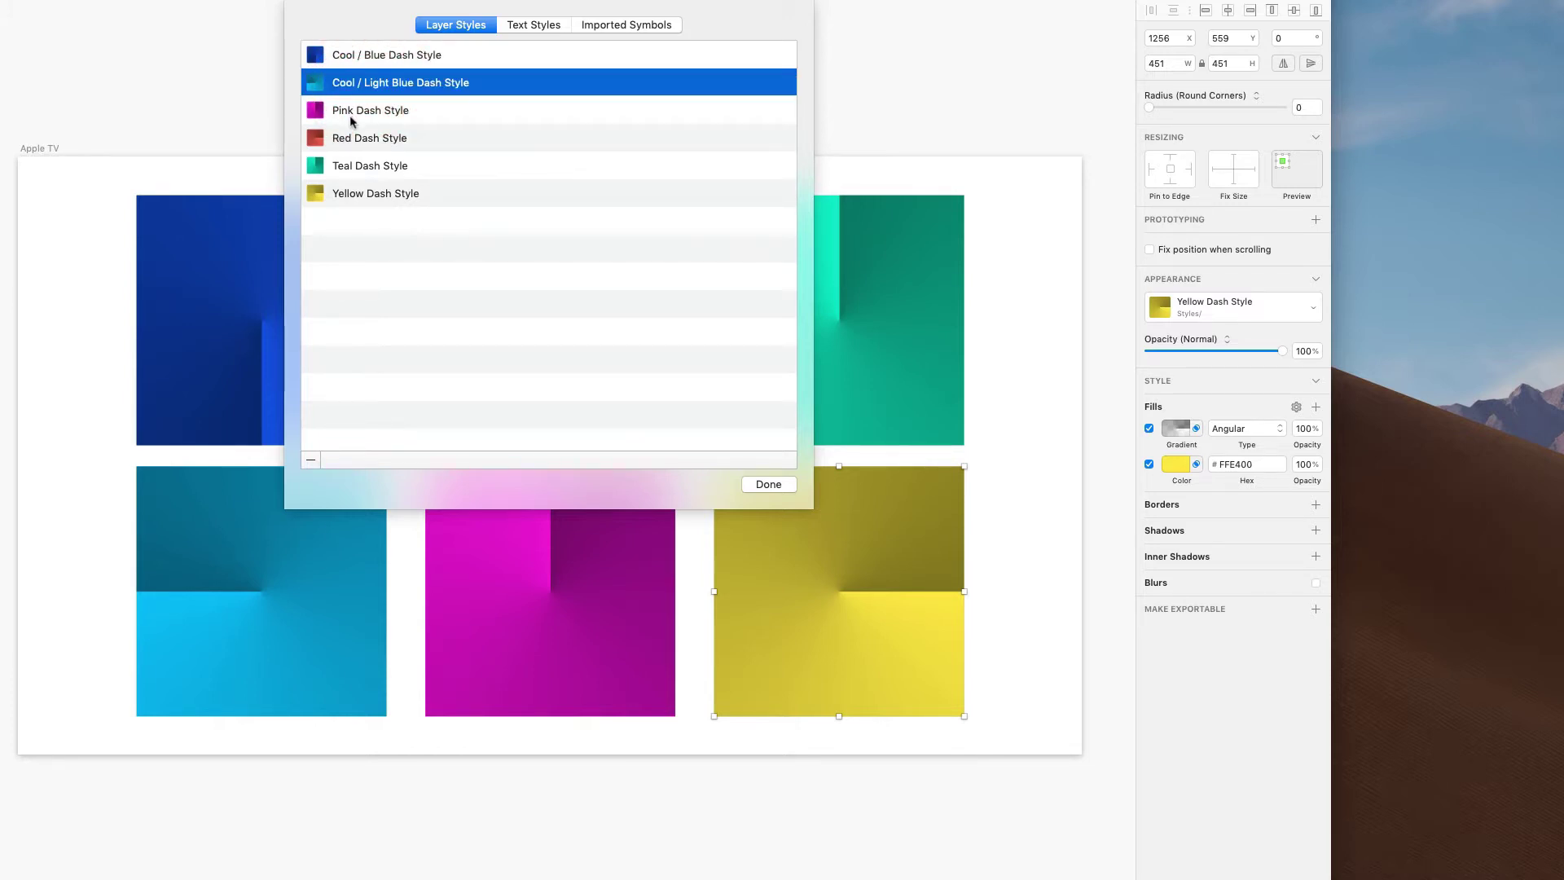
double_click(354, 166)
key(Left)
key(super+v)
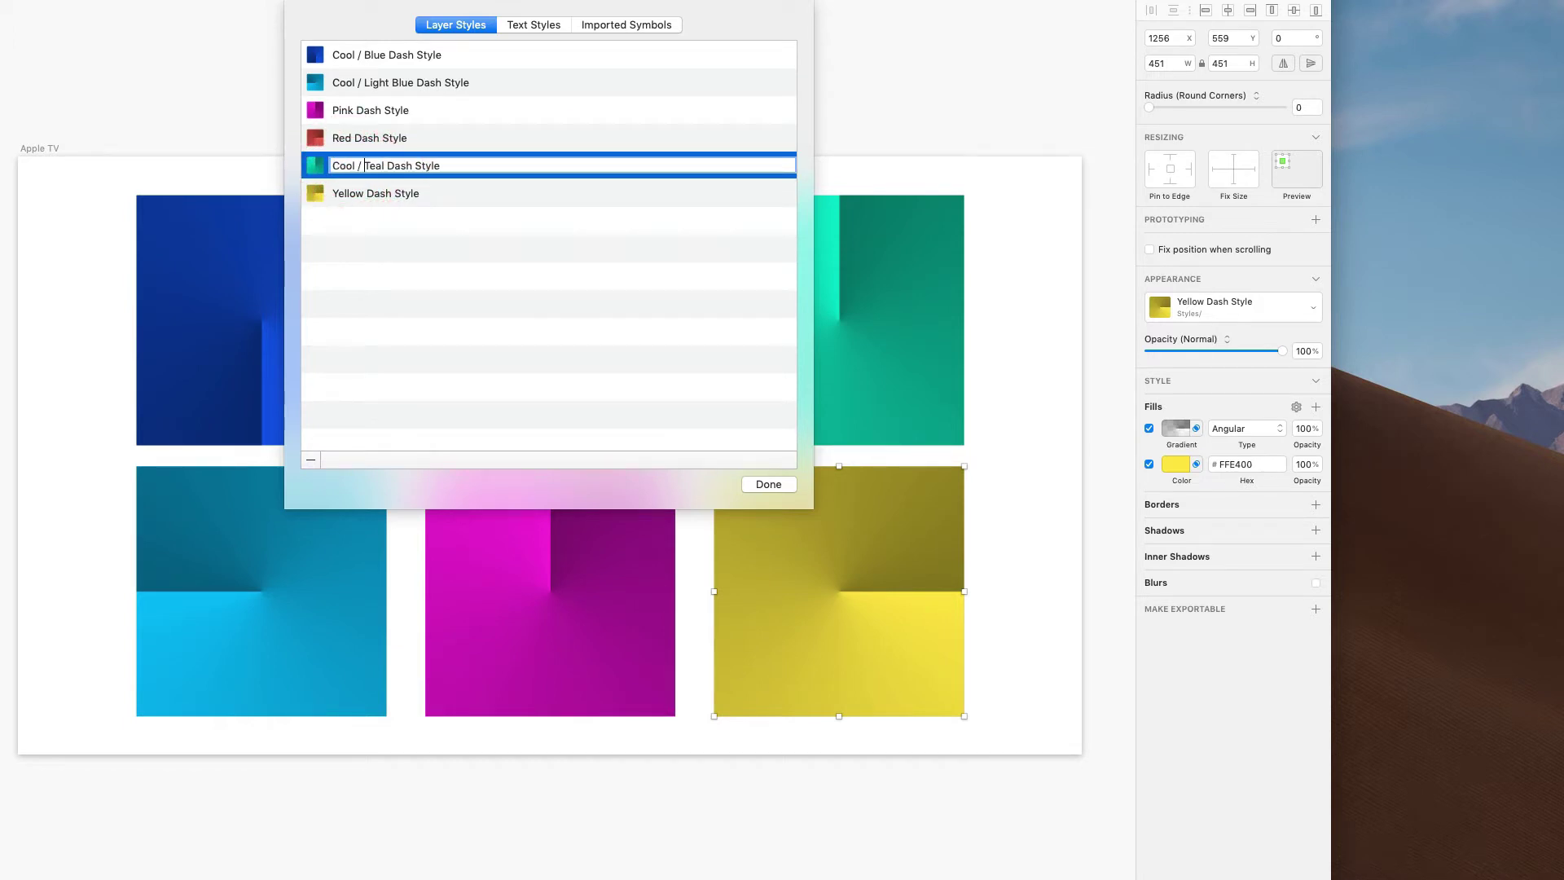
key(Return)
- Rename Pink Dash Style to "Warm / Pink Dash Style" and copy the prefix for reuse
double_click(349, 138)
key(Left)
text(Warm /)
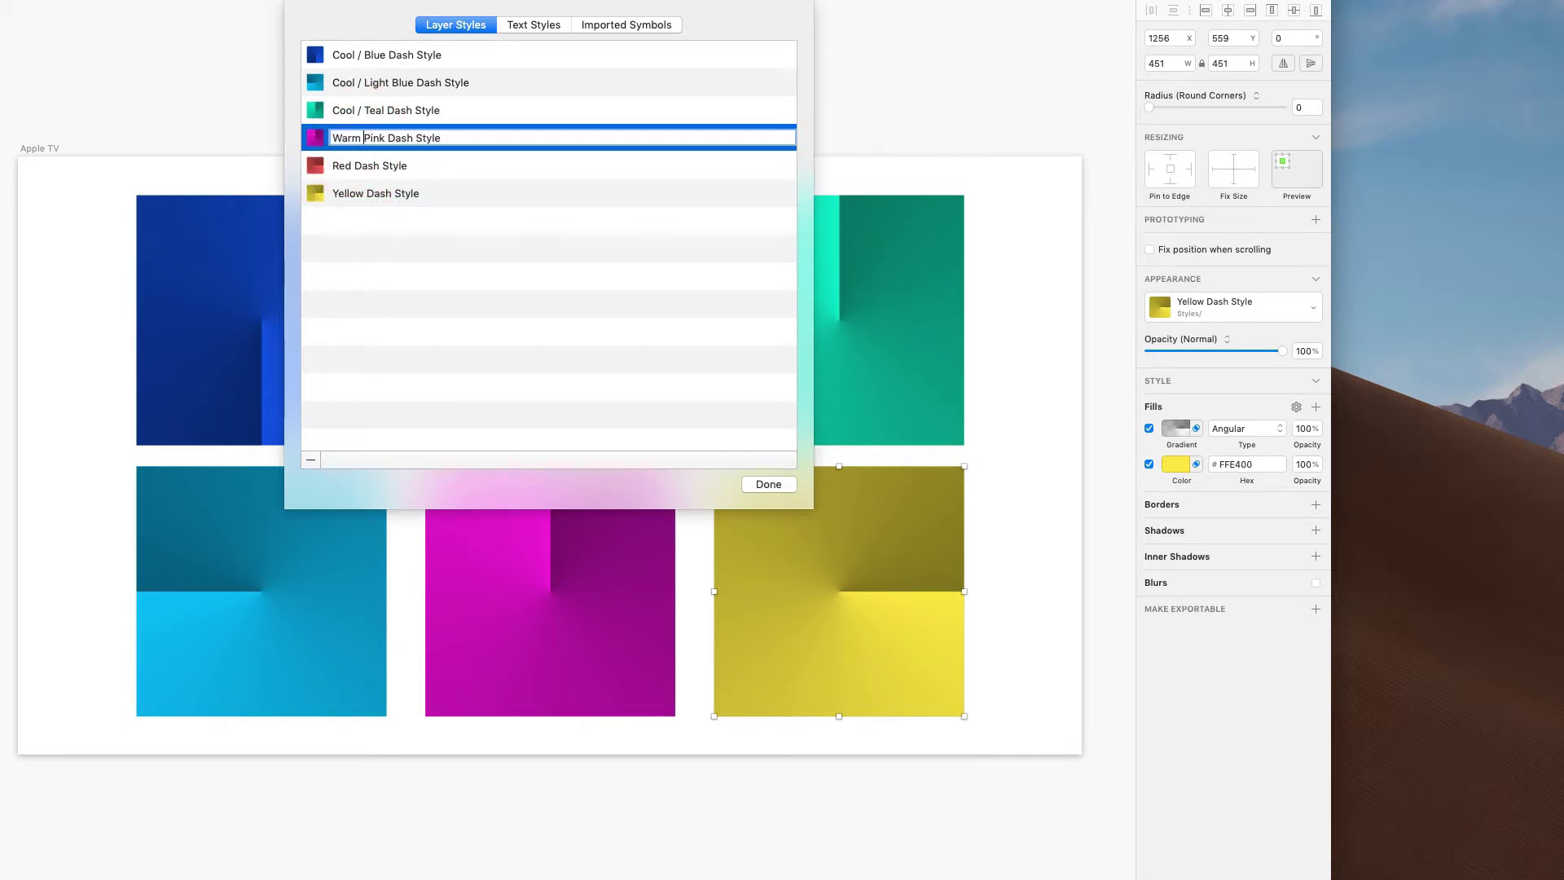
key(super+shift+Left)
key(super+c)
key(Return)
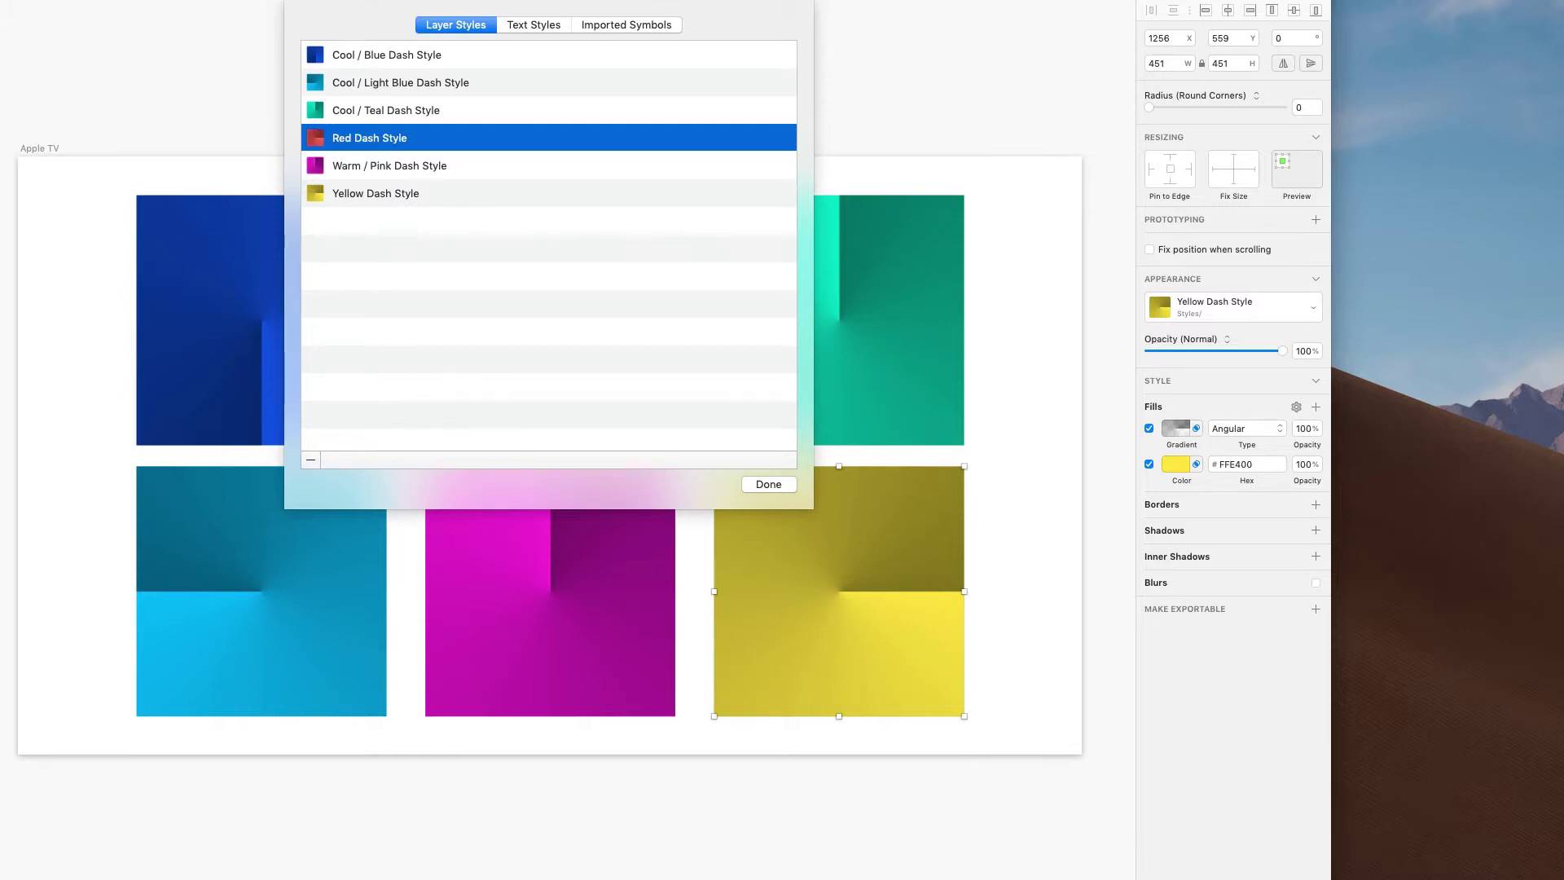
- Add the copied "Warm / " prefix to Red Dash Style and Yellow Dash Style, and close the organizer
double_click(360, 139)
key(Left)
key(super+v)
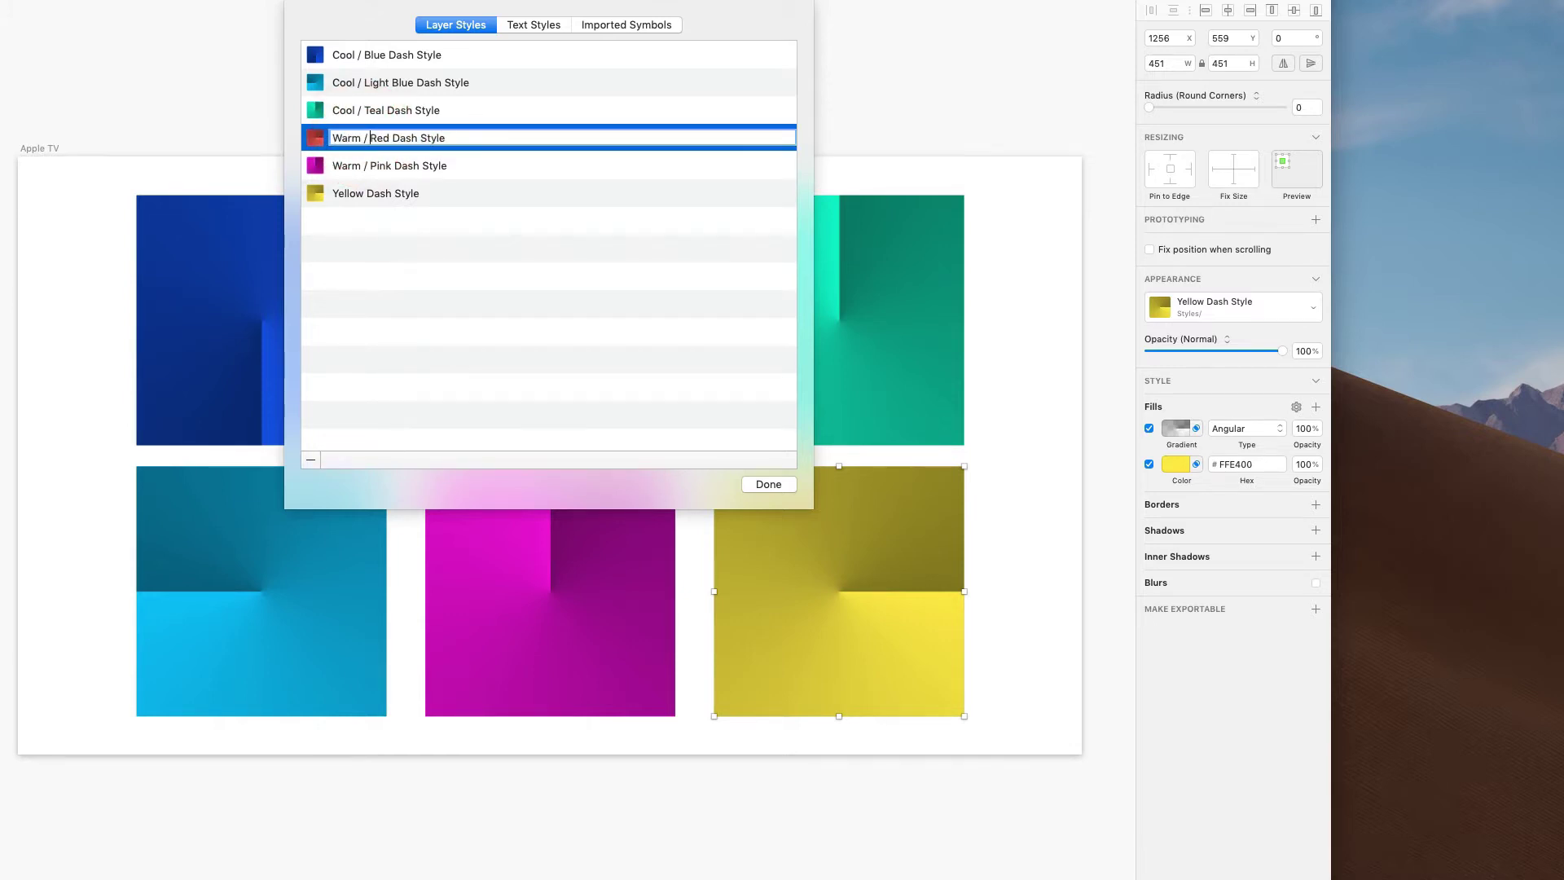
key(Return)
double_click(352, 194)
key(Left)
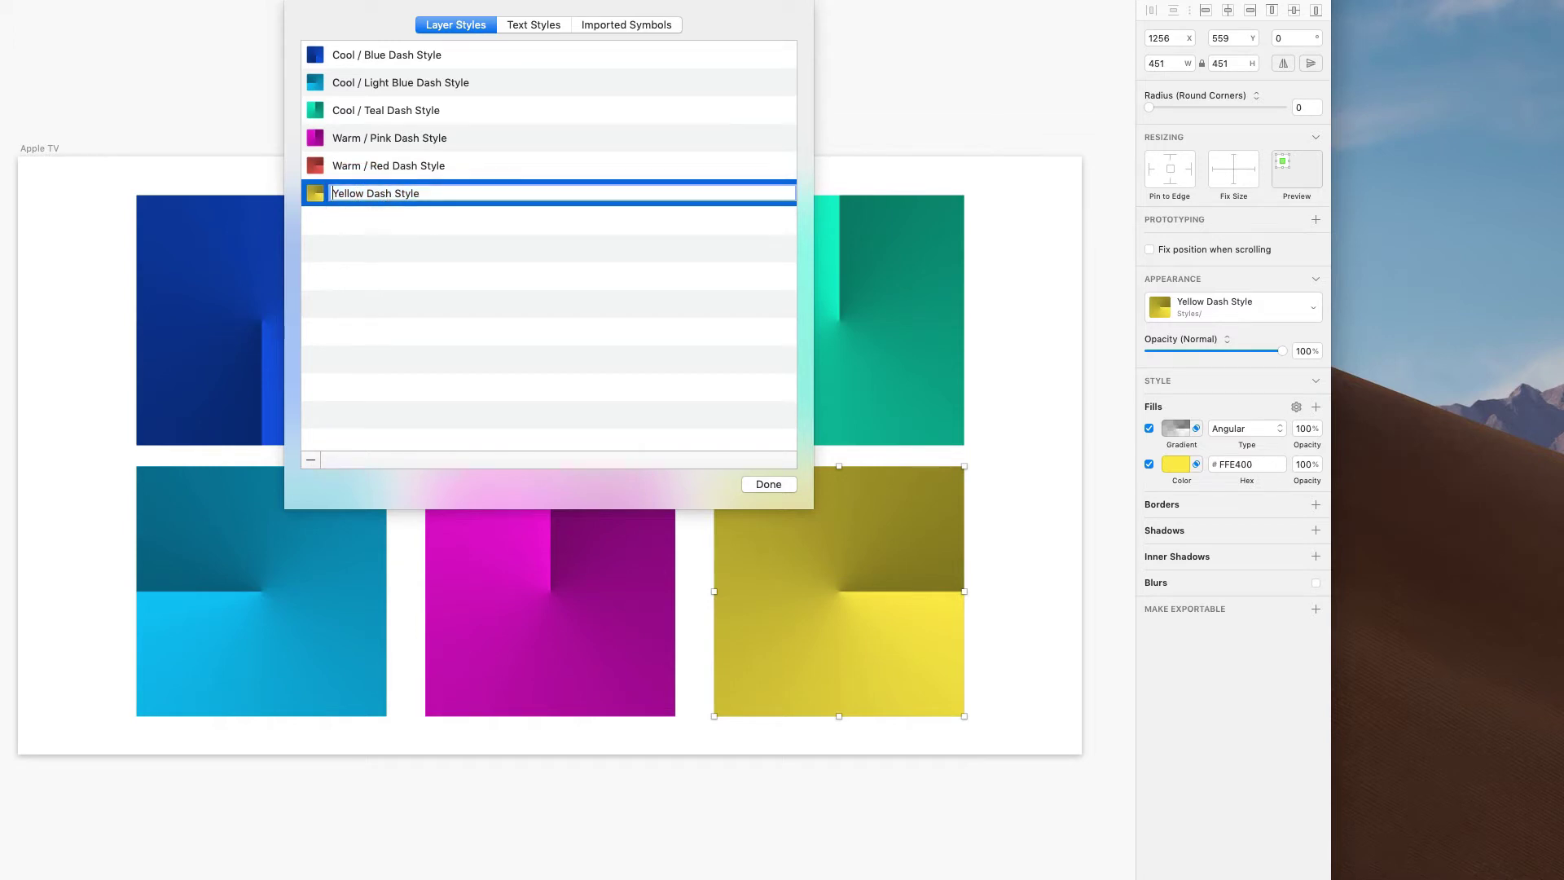
key(super+v)
key(Return)
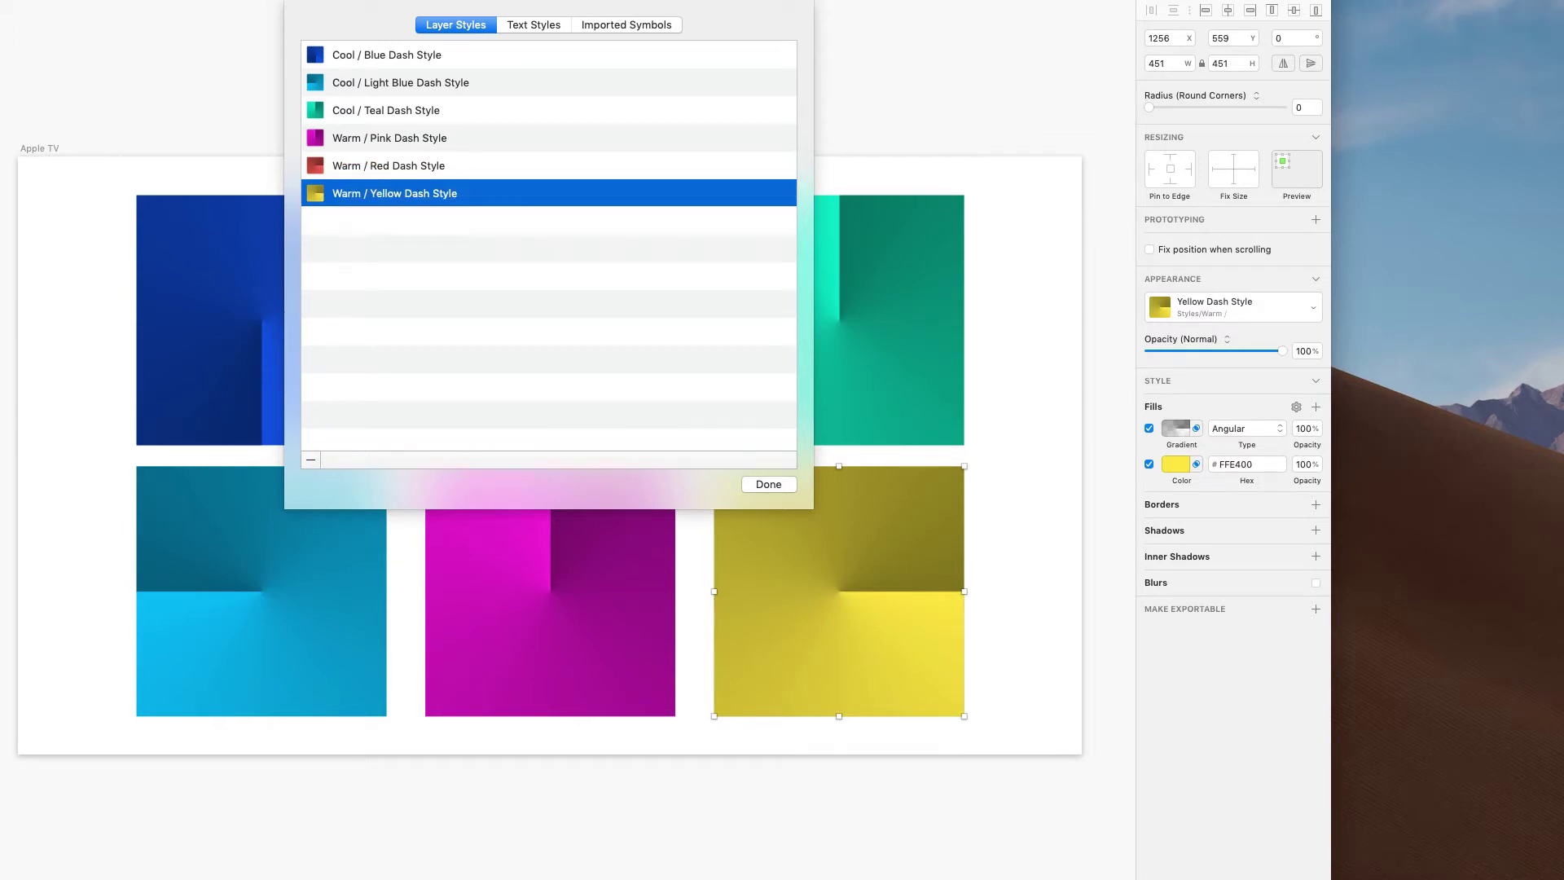
click(487, 106)
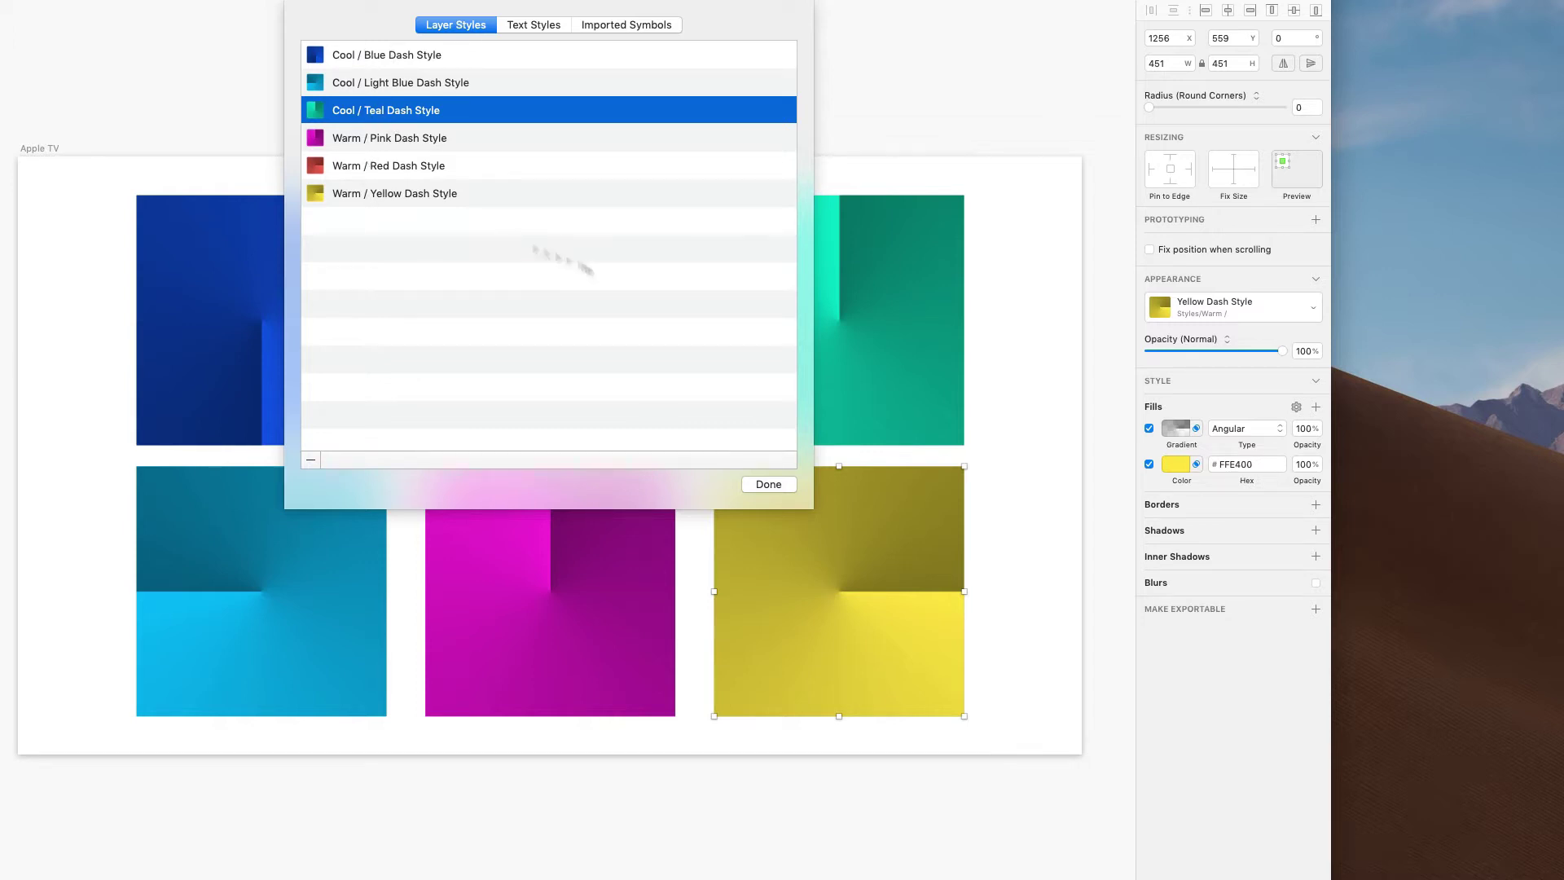
click(773, 493)
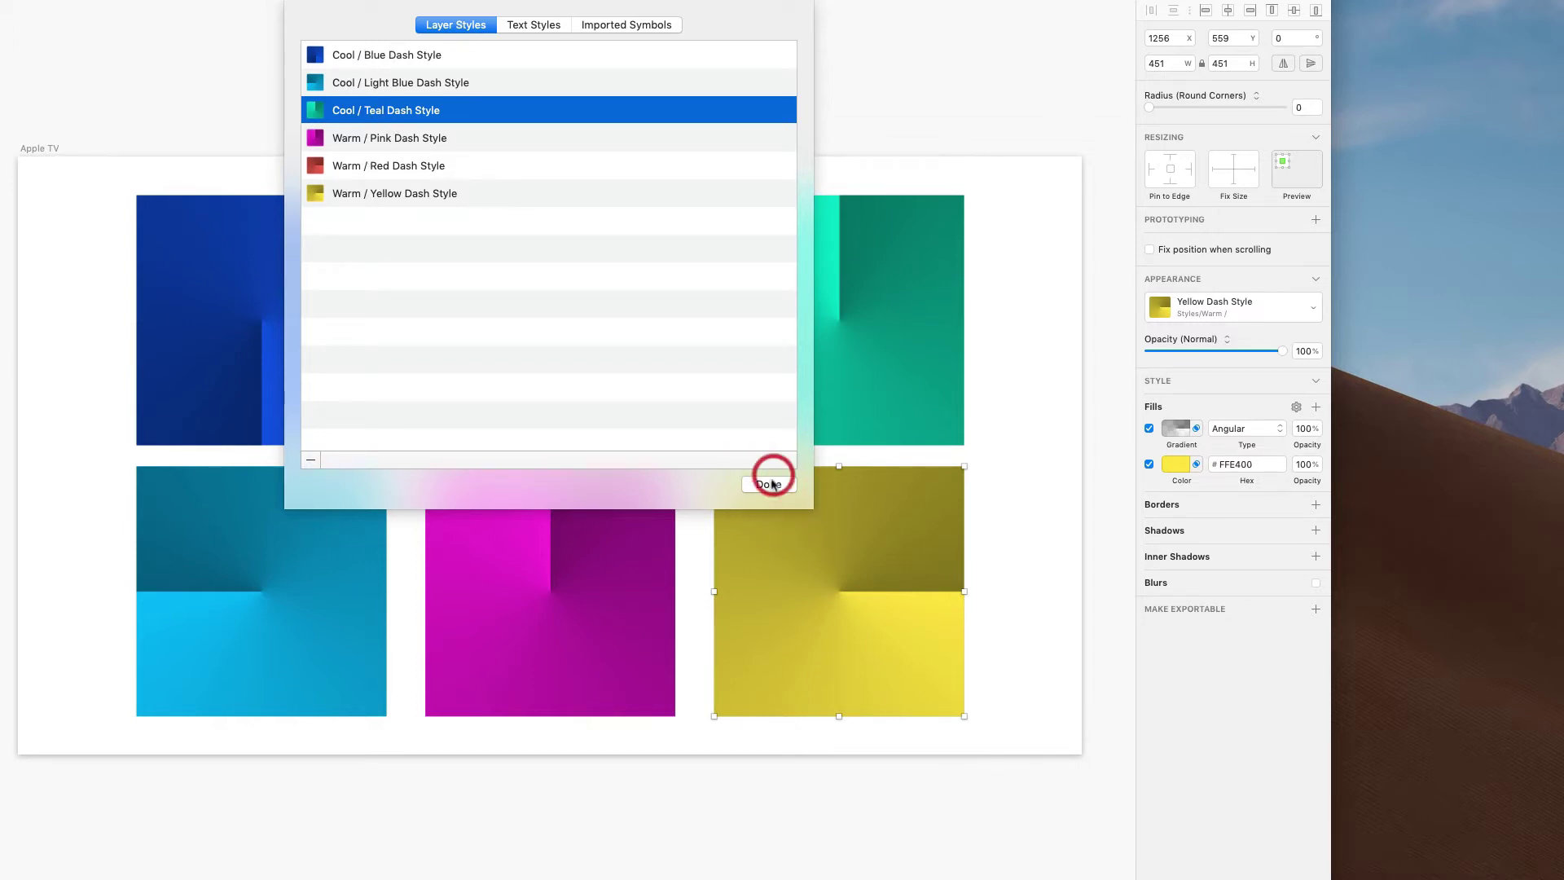
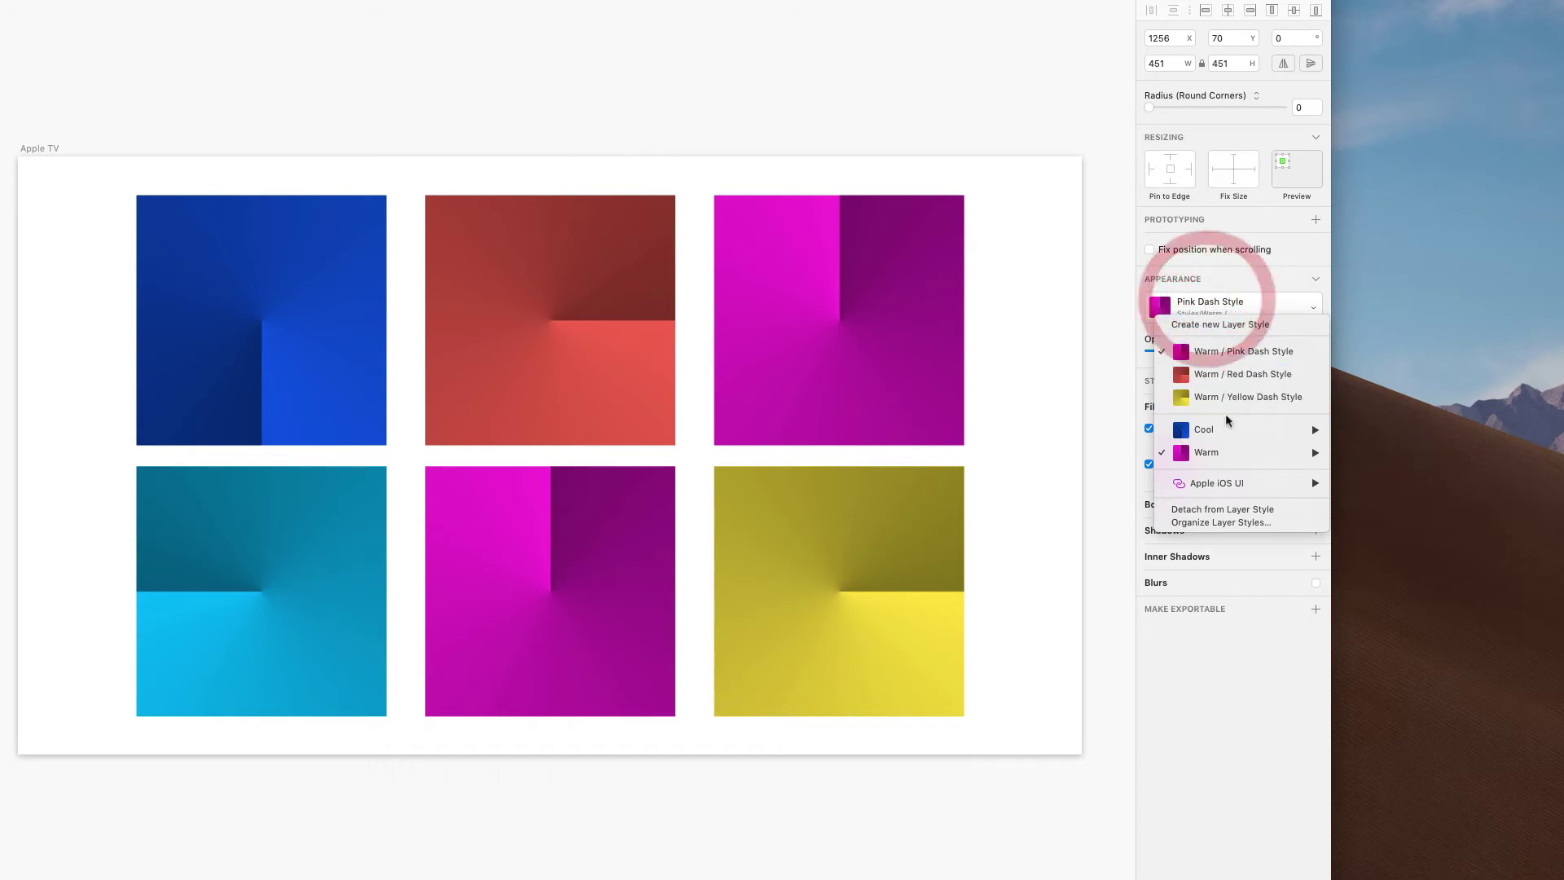
- Apply the Blue Dash Style from the Cool group to the artboard's top-right square
mouse_move(1227, 418)
click(1369, 431)
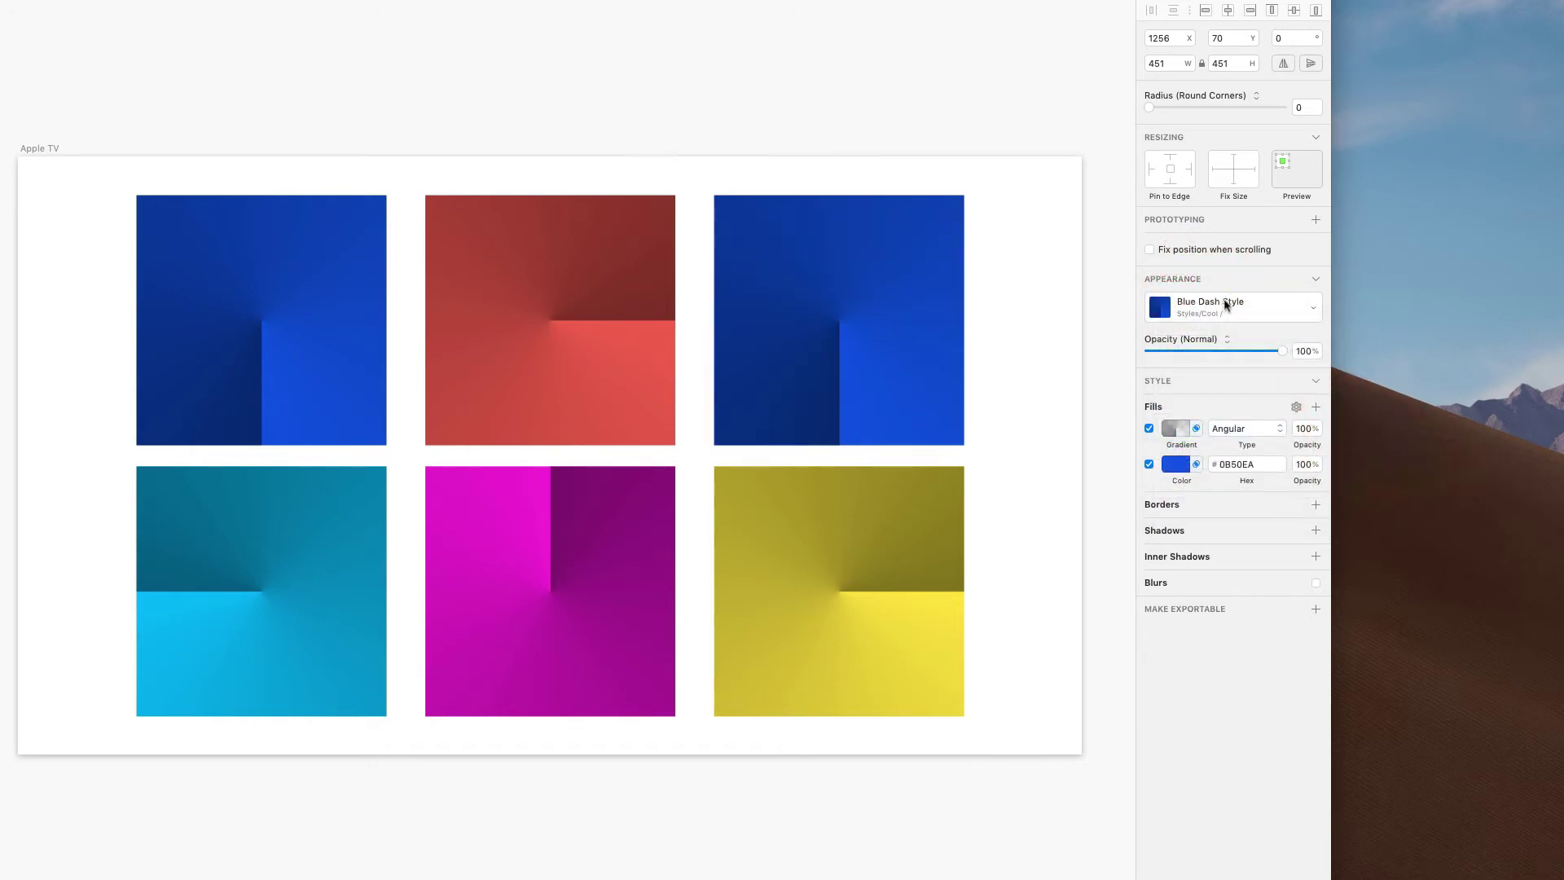
click(1228, 306)
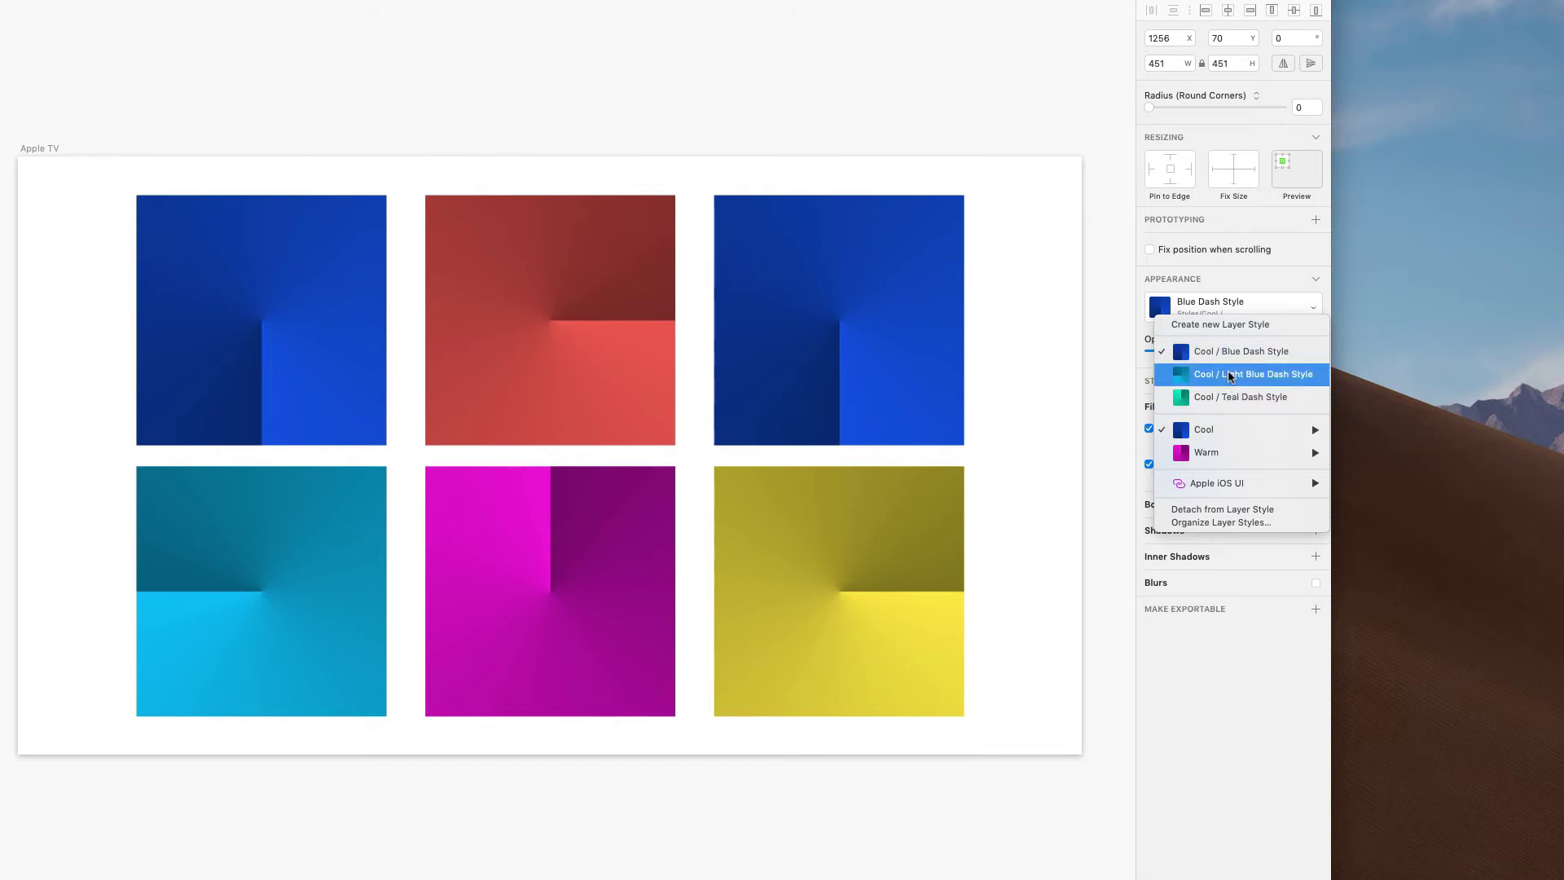
click(1009, 295)
- Apply the Cool group's Light Blue Dash Style to all three squares of the top row and deselect them
drag(1007, 190, 261, 367)
click(1199, 307)
mouse_move(1216, 336)
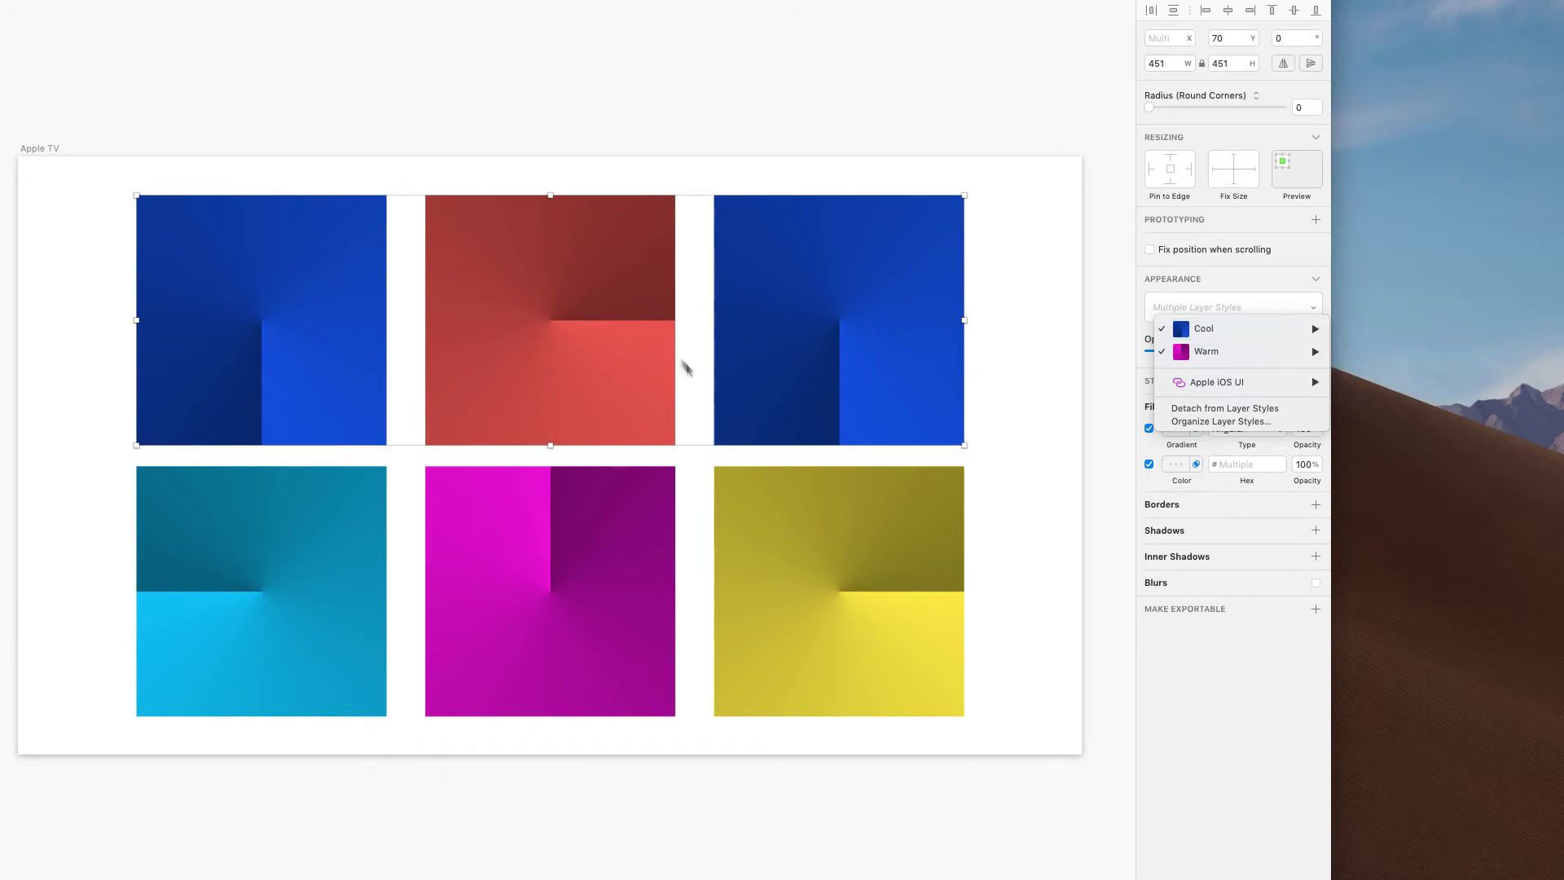
mouse_move(1296, 328)
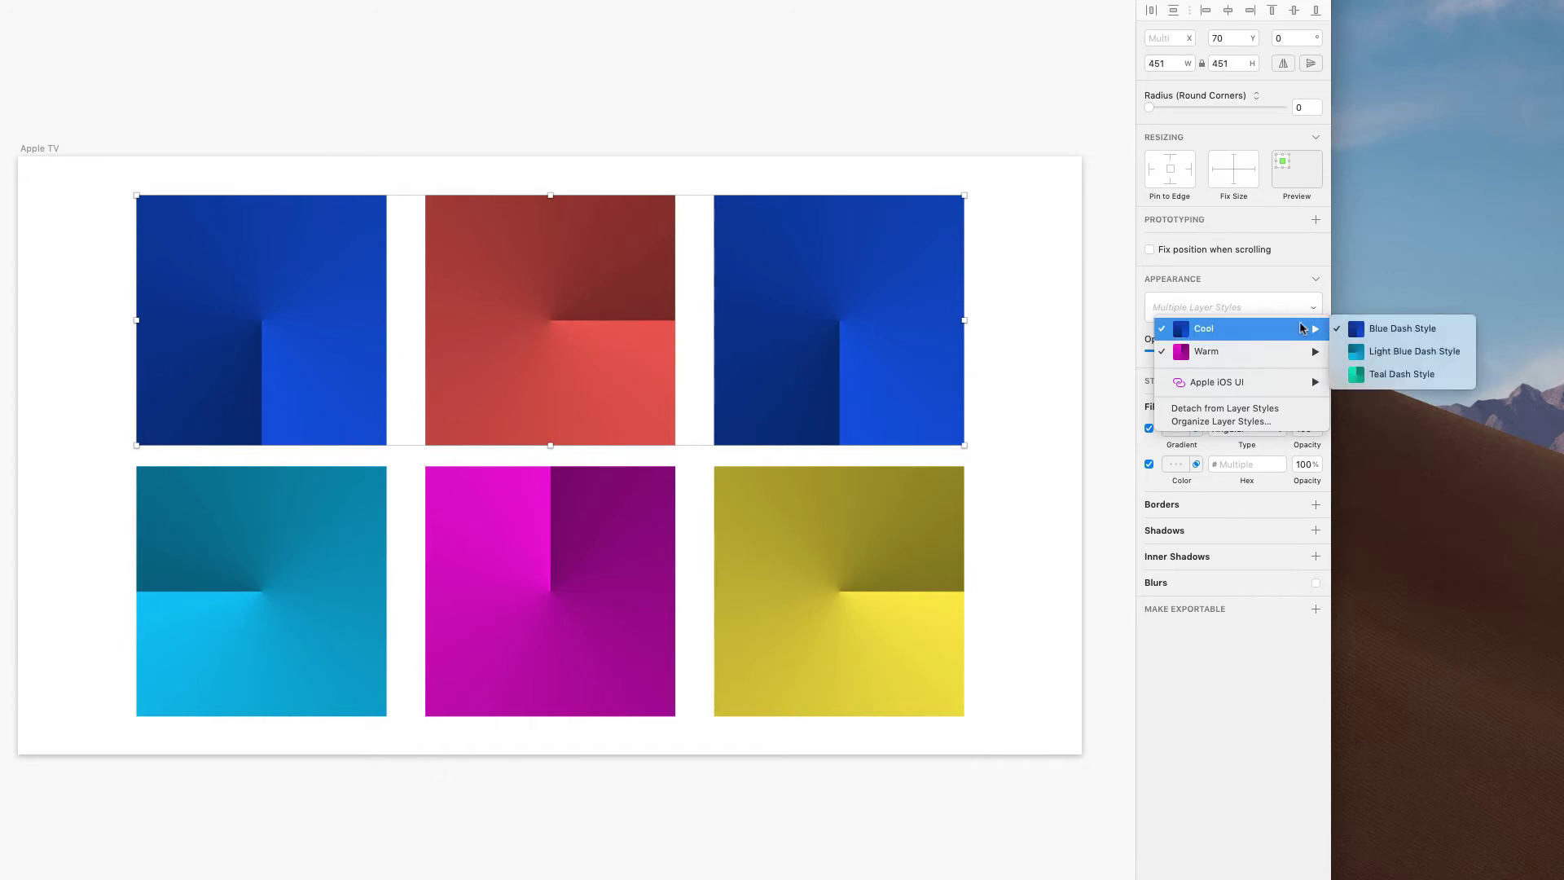
click(1389, 353)
click(1051, 258)
- Apply Cool / Teal Dash Style to the top-right square and Cool / Blue Dash Style to the top-left square
click(868, 319)
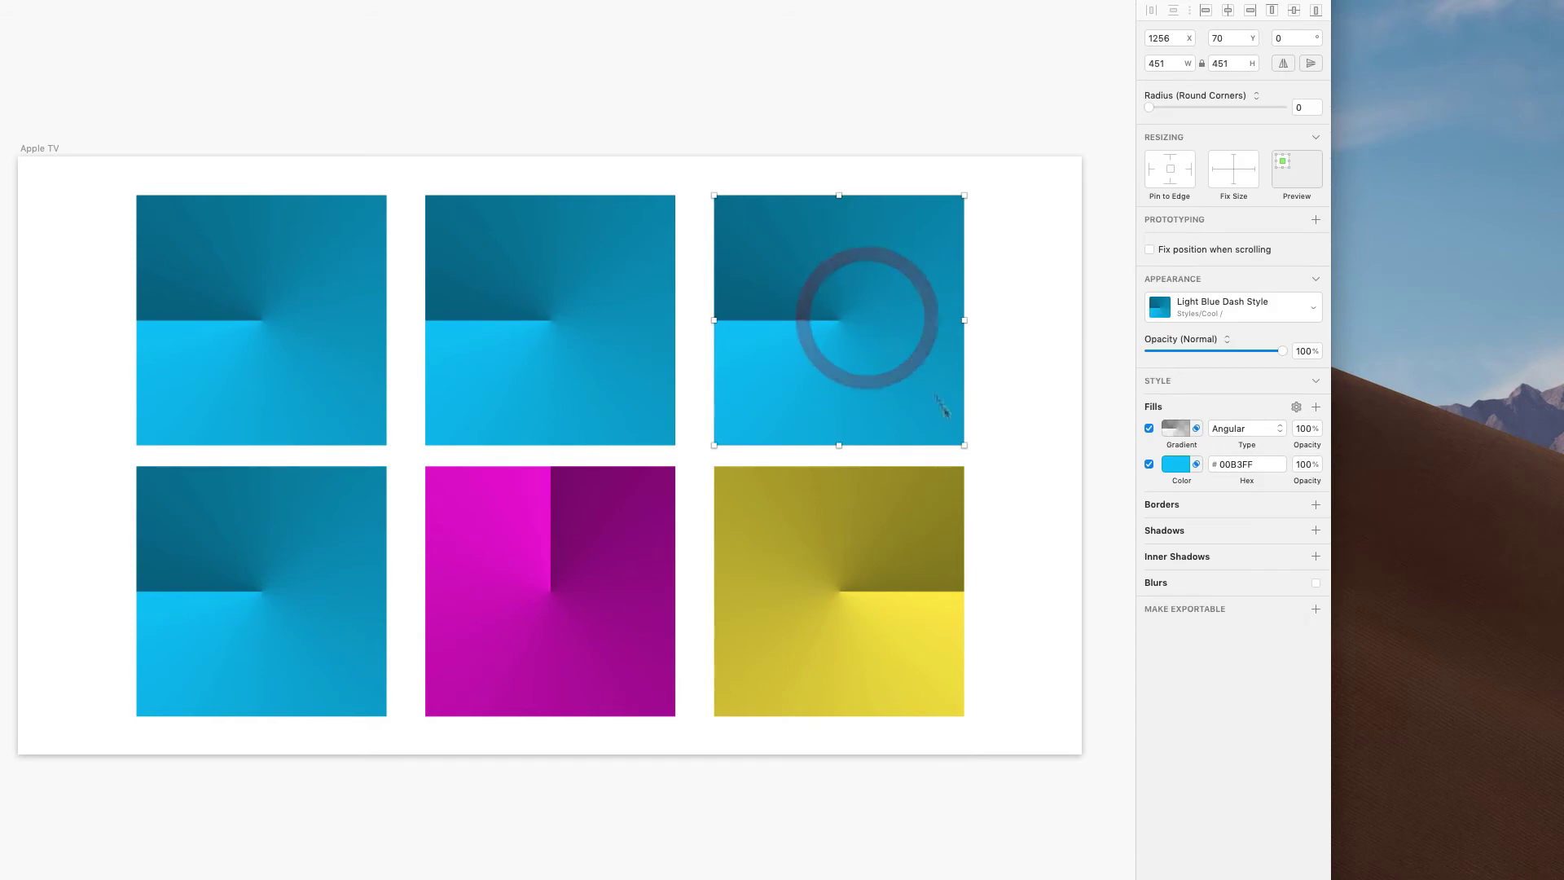
click(1175, 308)
click(1210, 389)
click(322, 318)
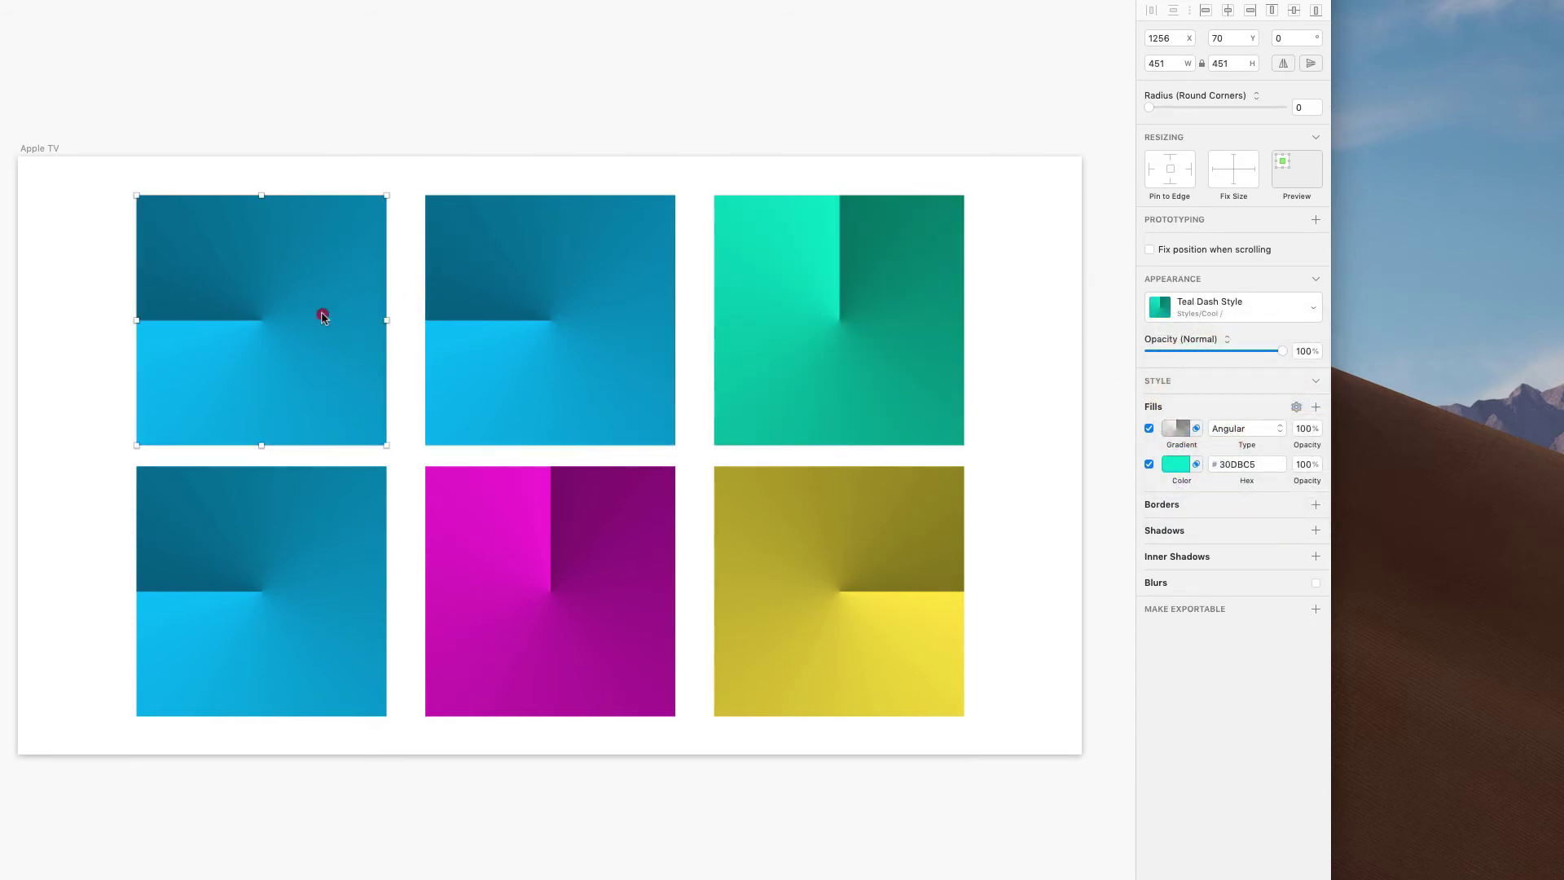
click(1242, 314)
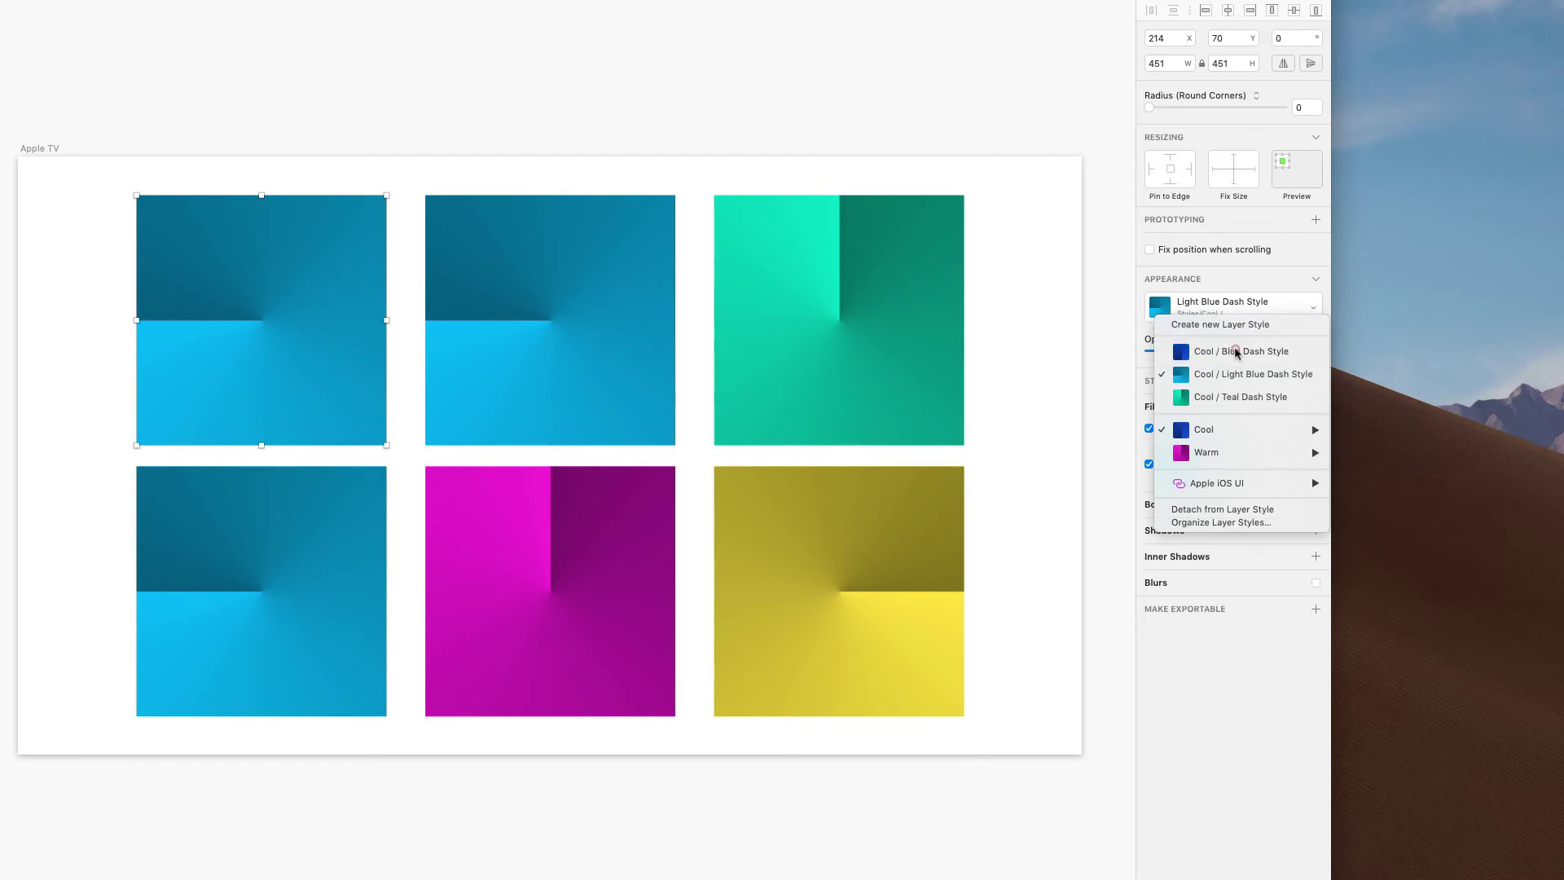
click(1237, 353)
- Apply the Warm group's Pink Dash Style to all three squares of the bottom row and deselect them
drag(1030, 518, 216, 682)
click(1232, 308)
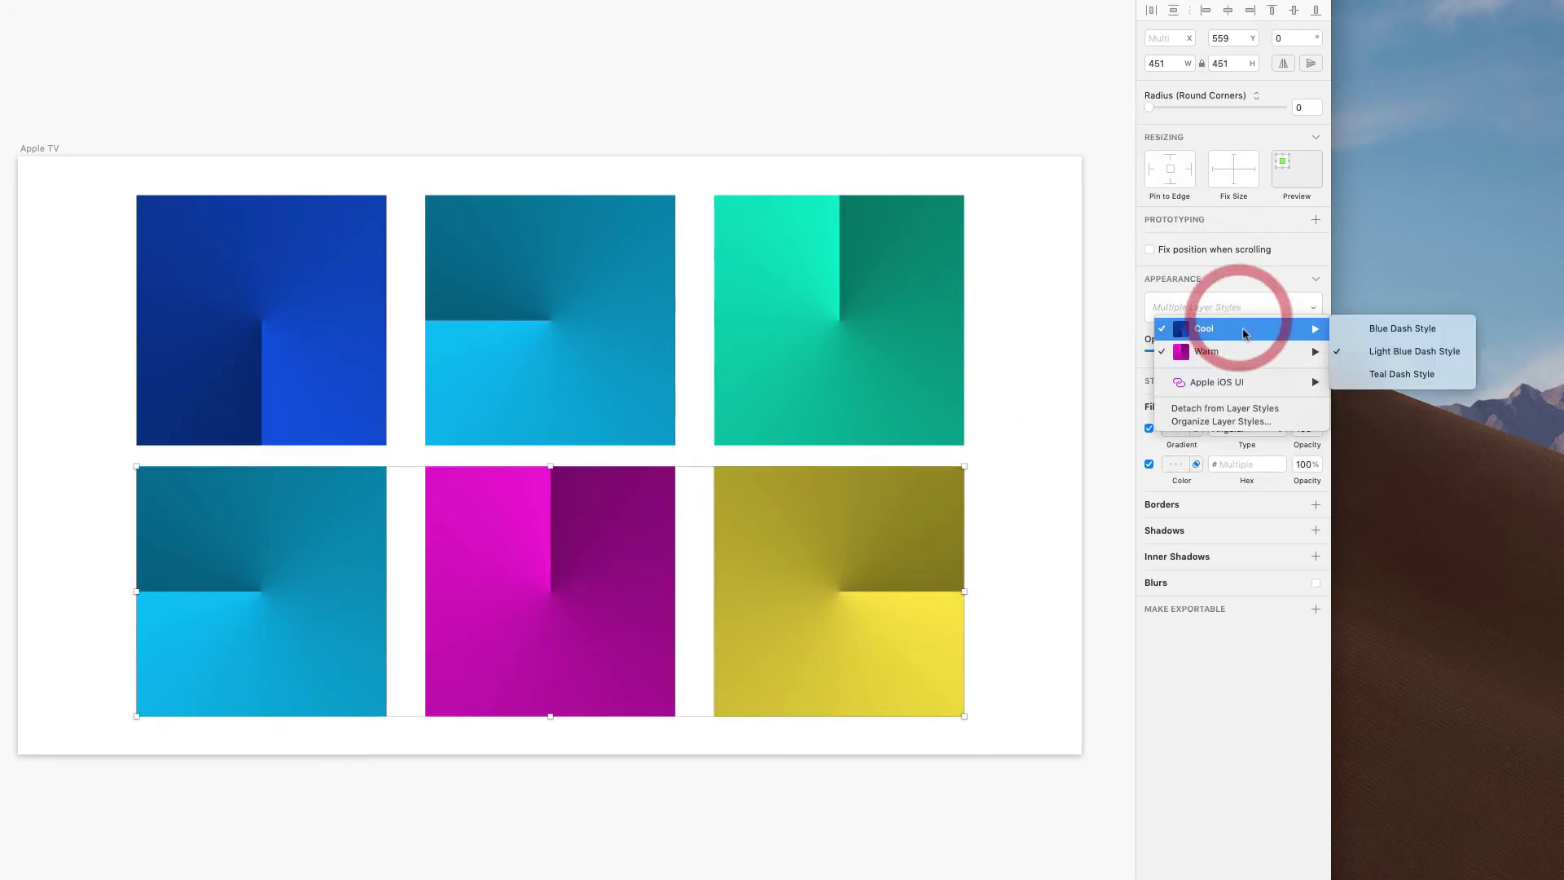
mouse_move(1248, 352)
click(1381, 360)
click(995, 593)
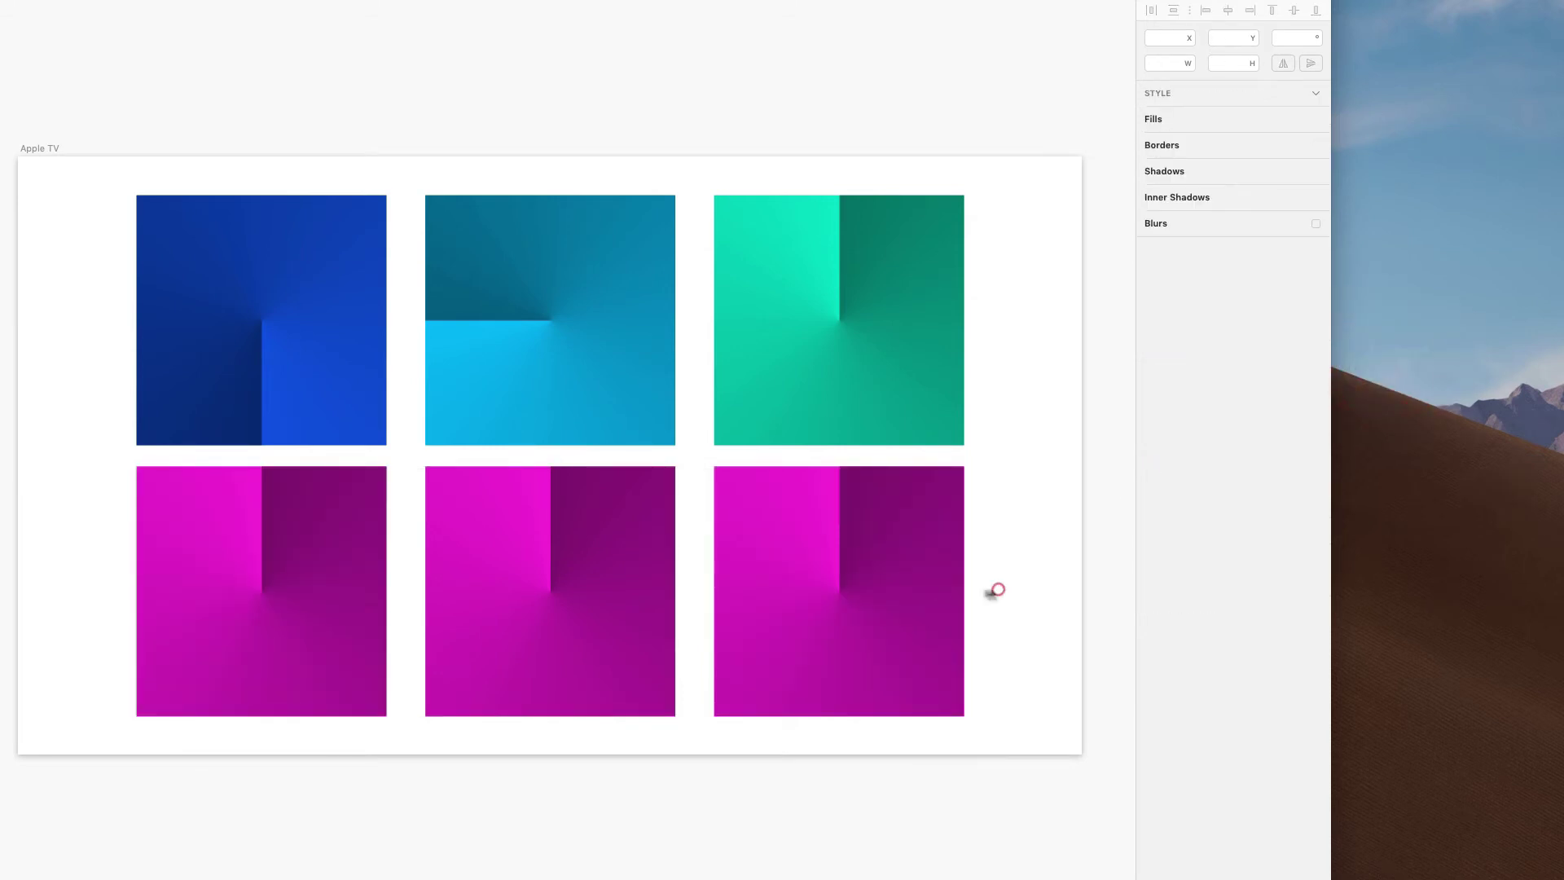
- Apply Warm / Yellow Dash Style to the bottom-right square and Warm / Red Dash Style to the bottom-left square, then clear the selection
click(874, 604)
click(1255, 303)
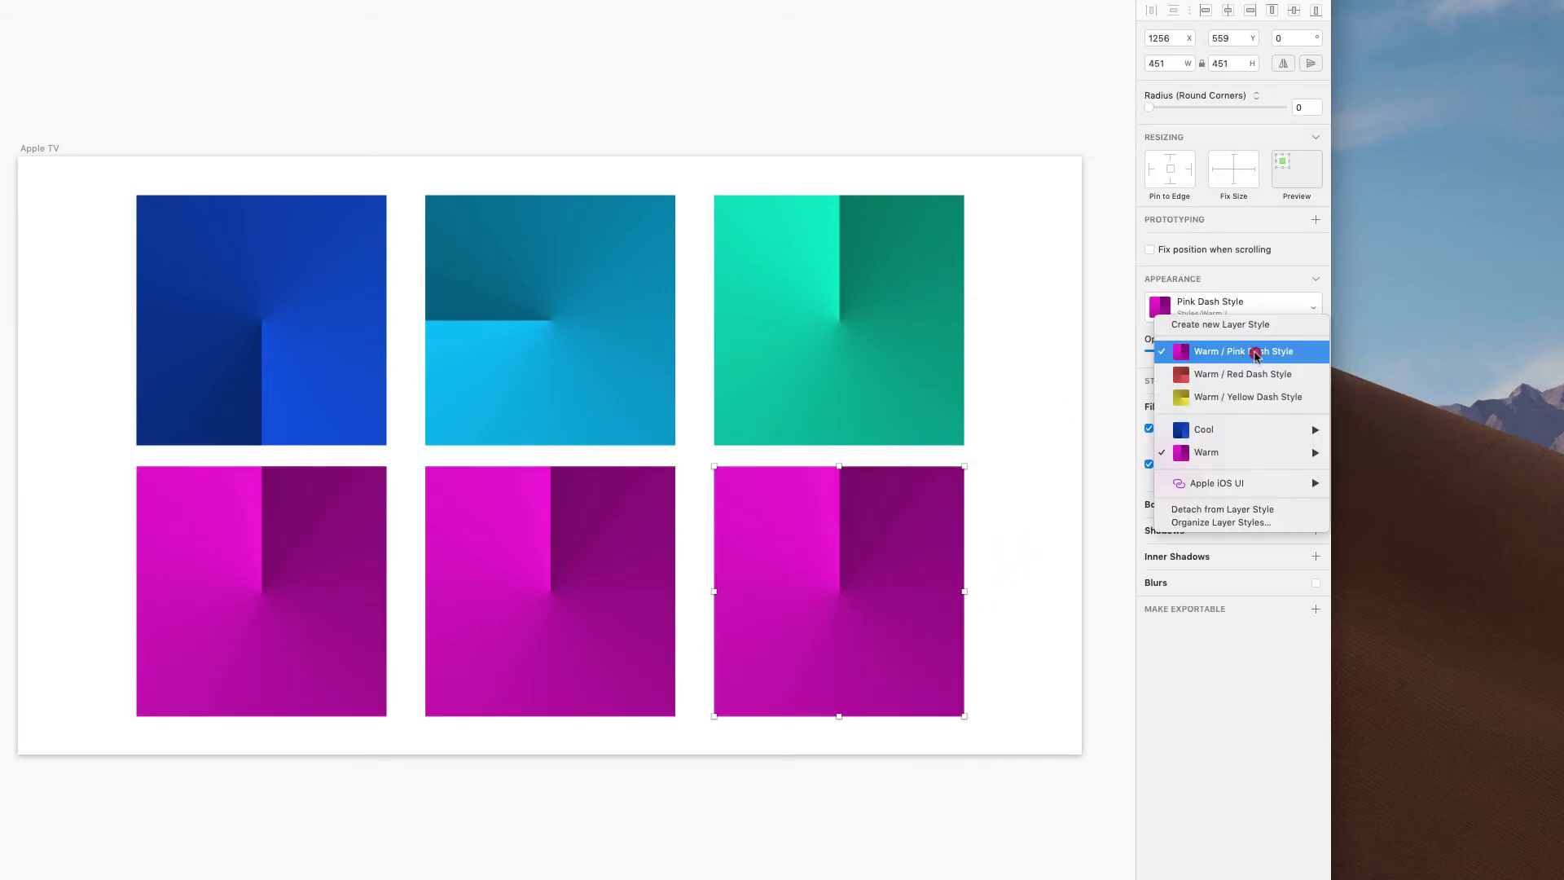
click(1250, 394)
click(277, 559)
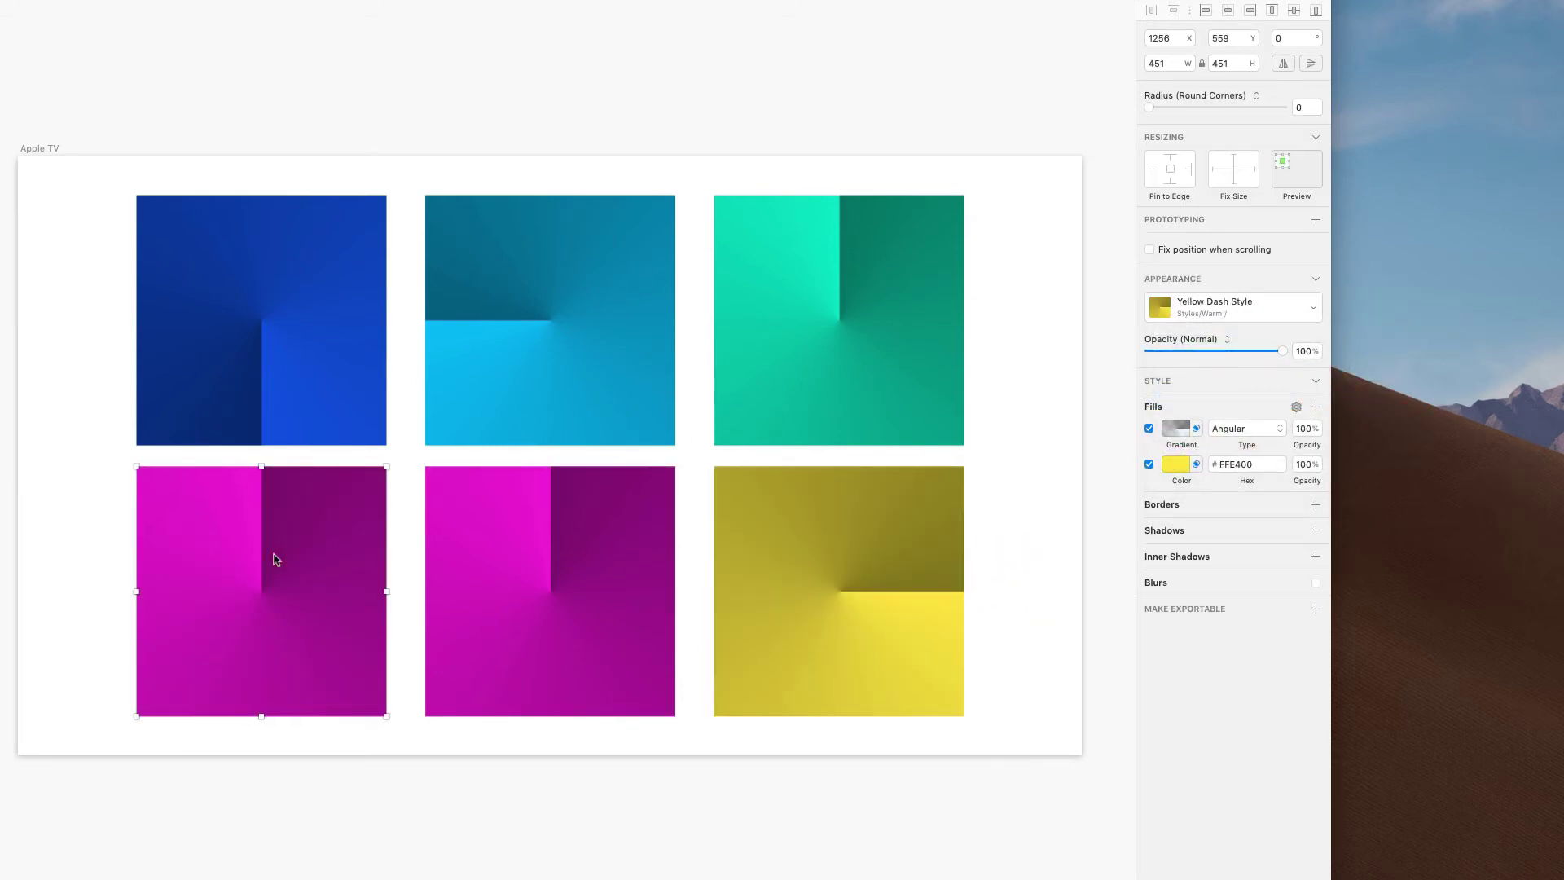
click(1190, 310)
click(1193, 373)
click(1019, 500)
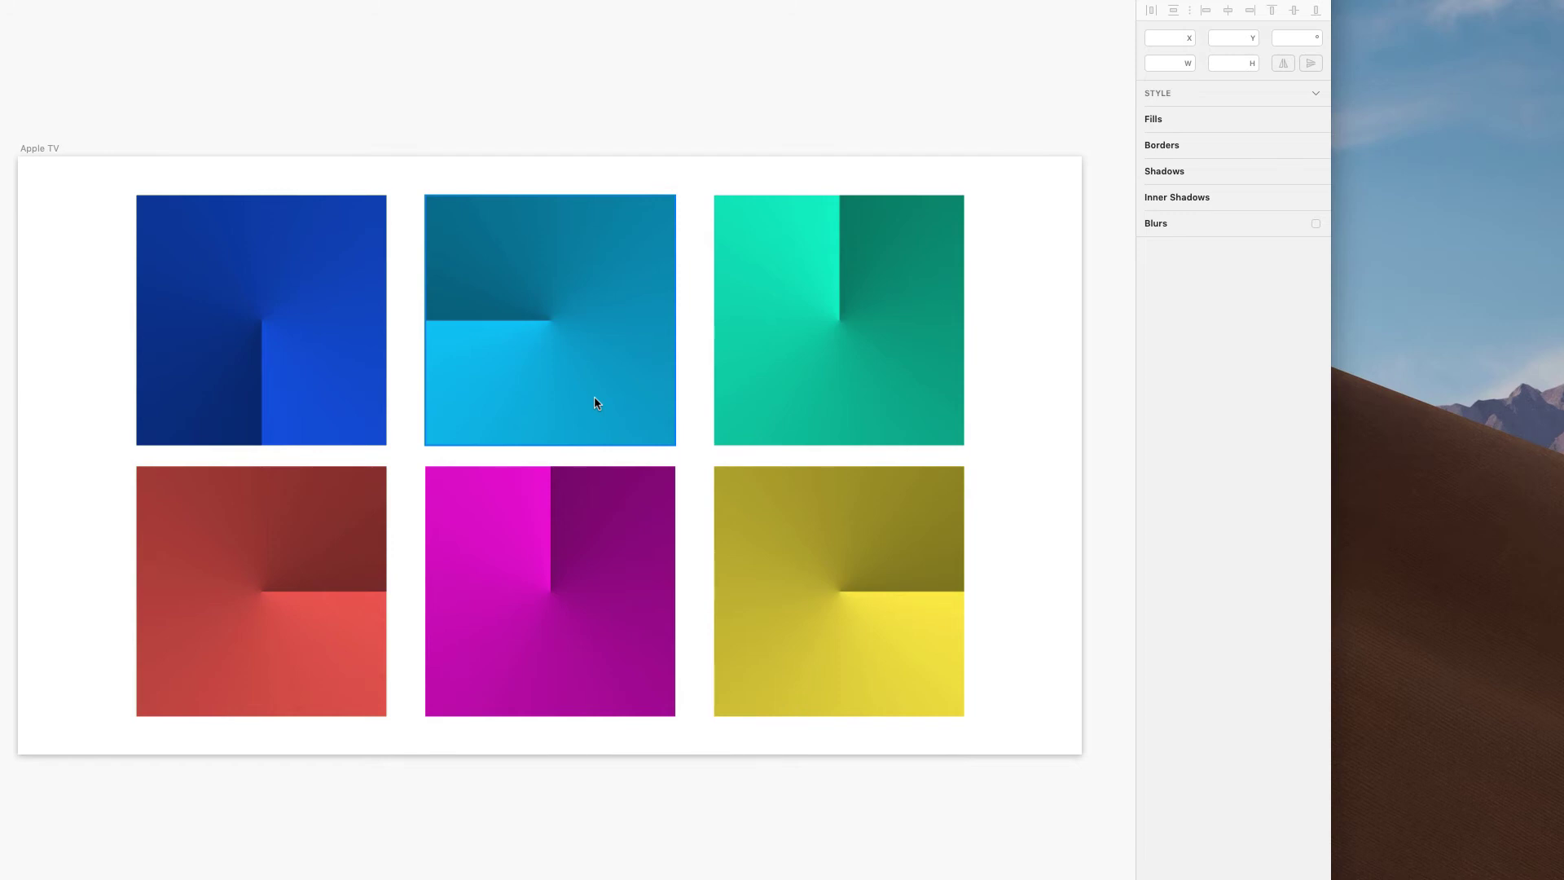
- Select the red square and examine how its available layer styles are grouped under Cool and Warm, leaving its style unchanged
click(49, 444)
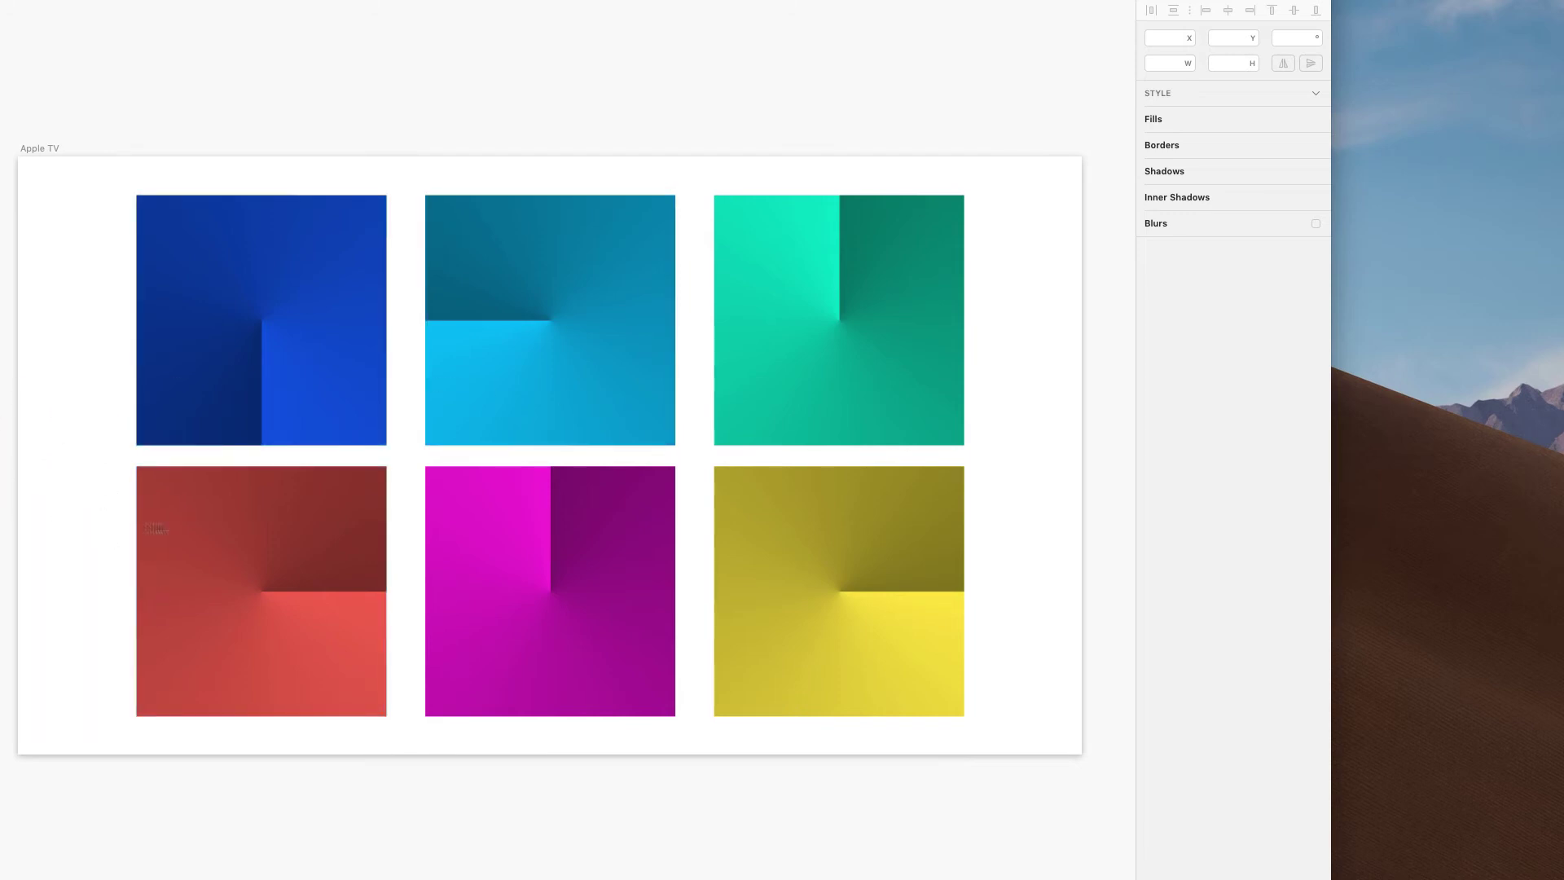
click(223, 523)
click(1219, 305)
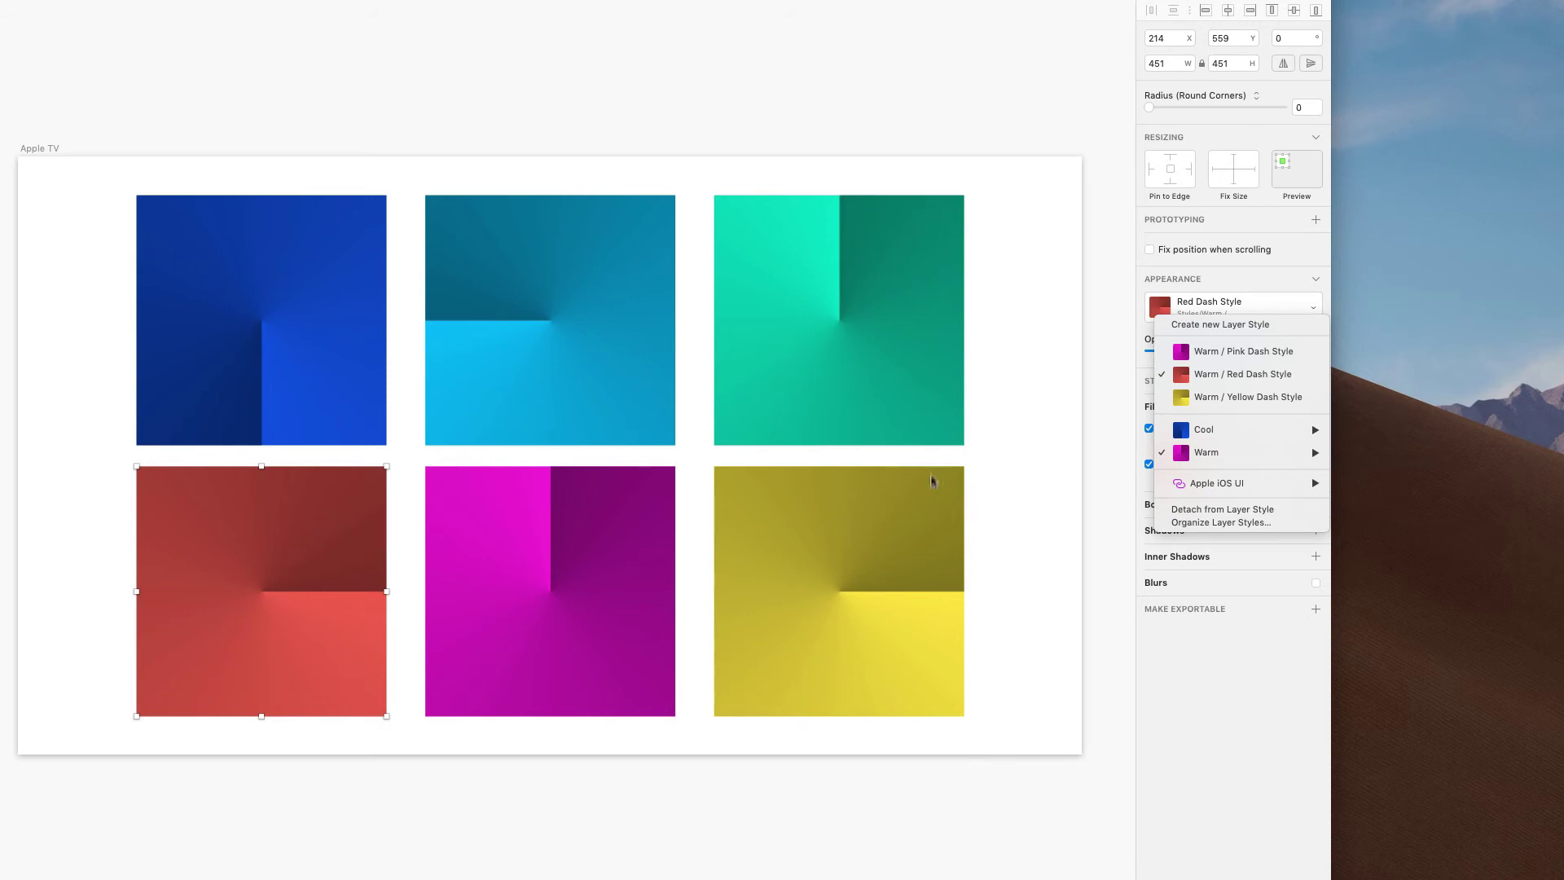
mouse_move(1211, 436)
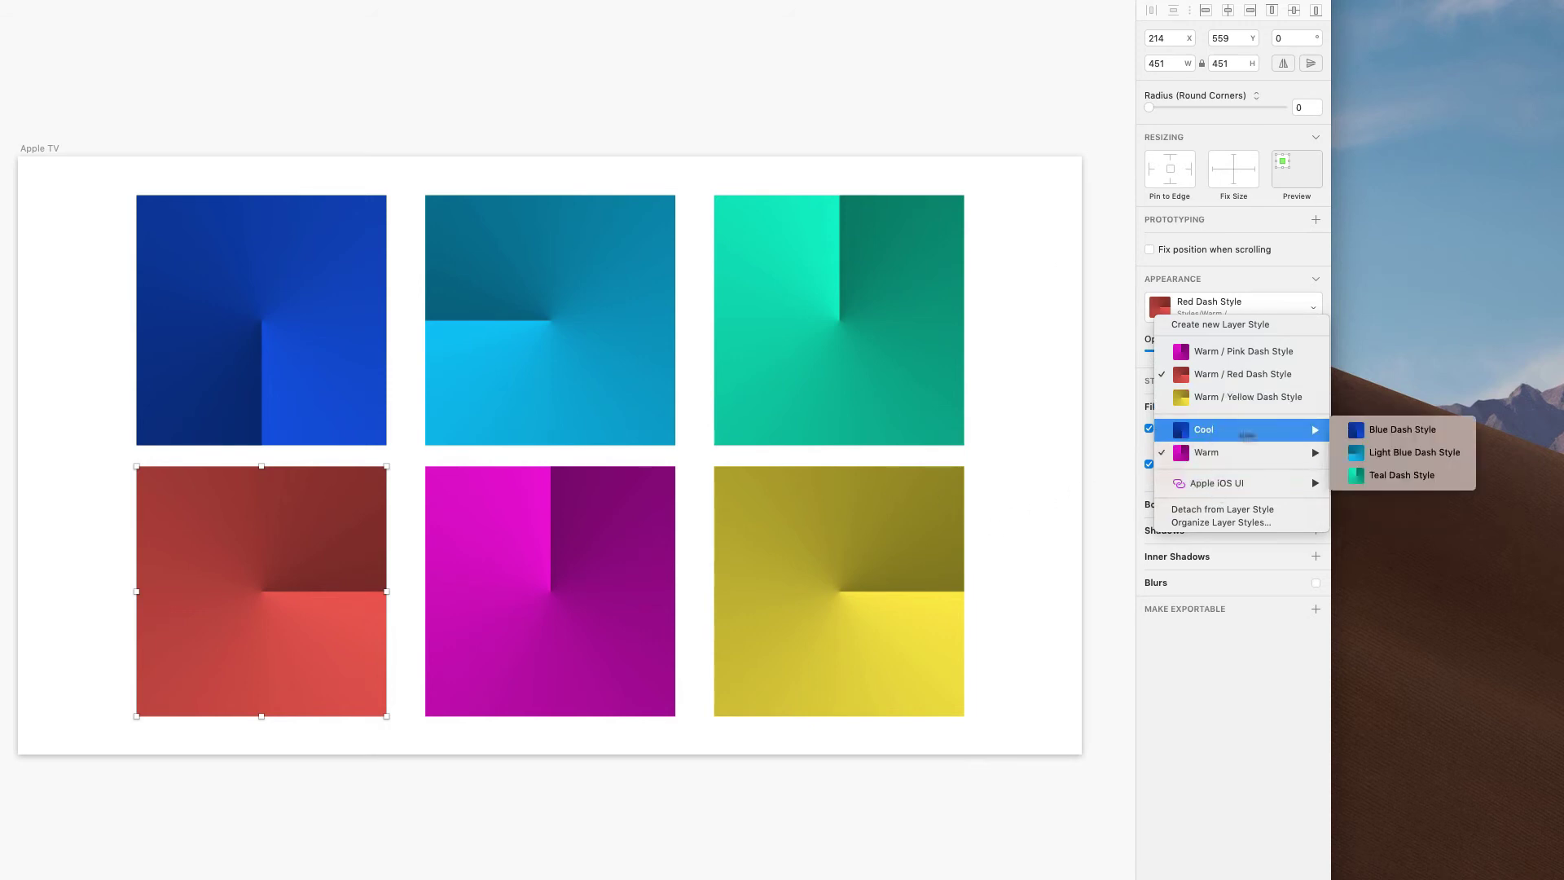
click(1051, 396)
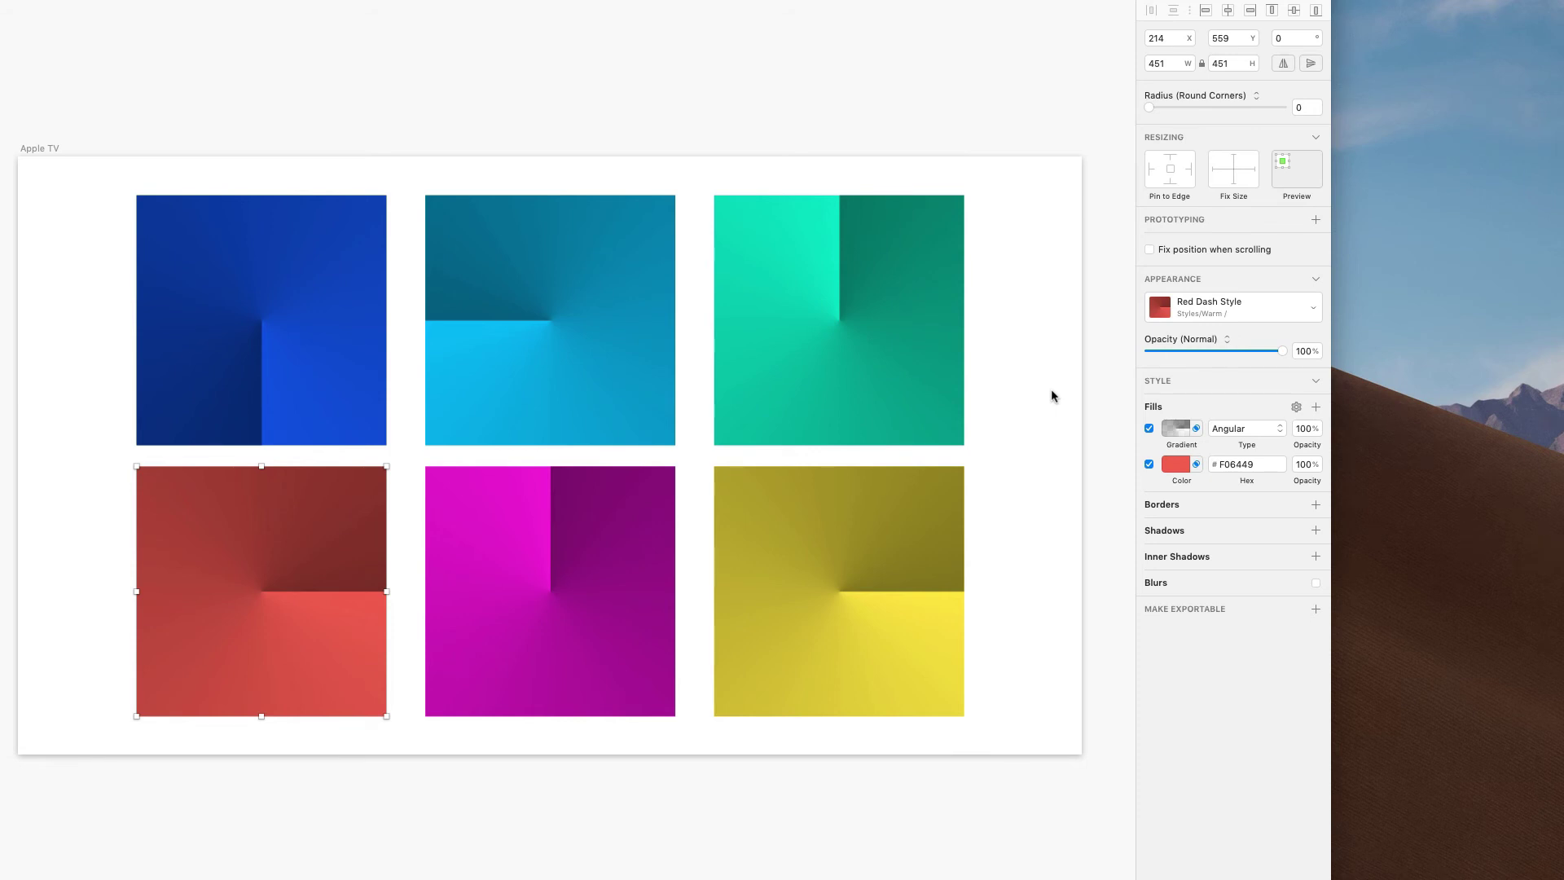
click(1275, 302)
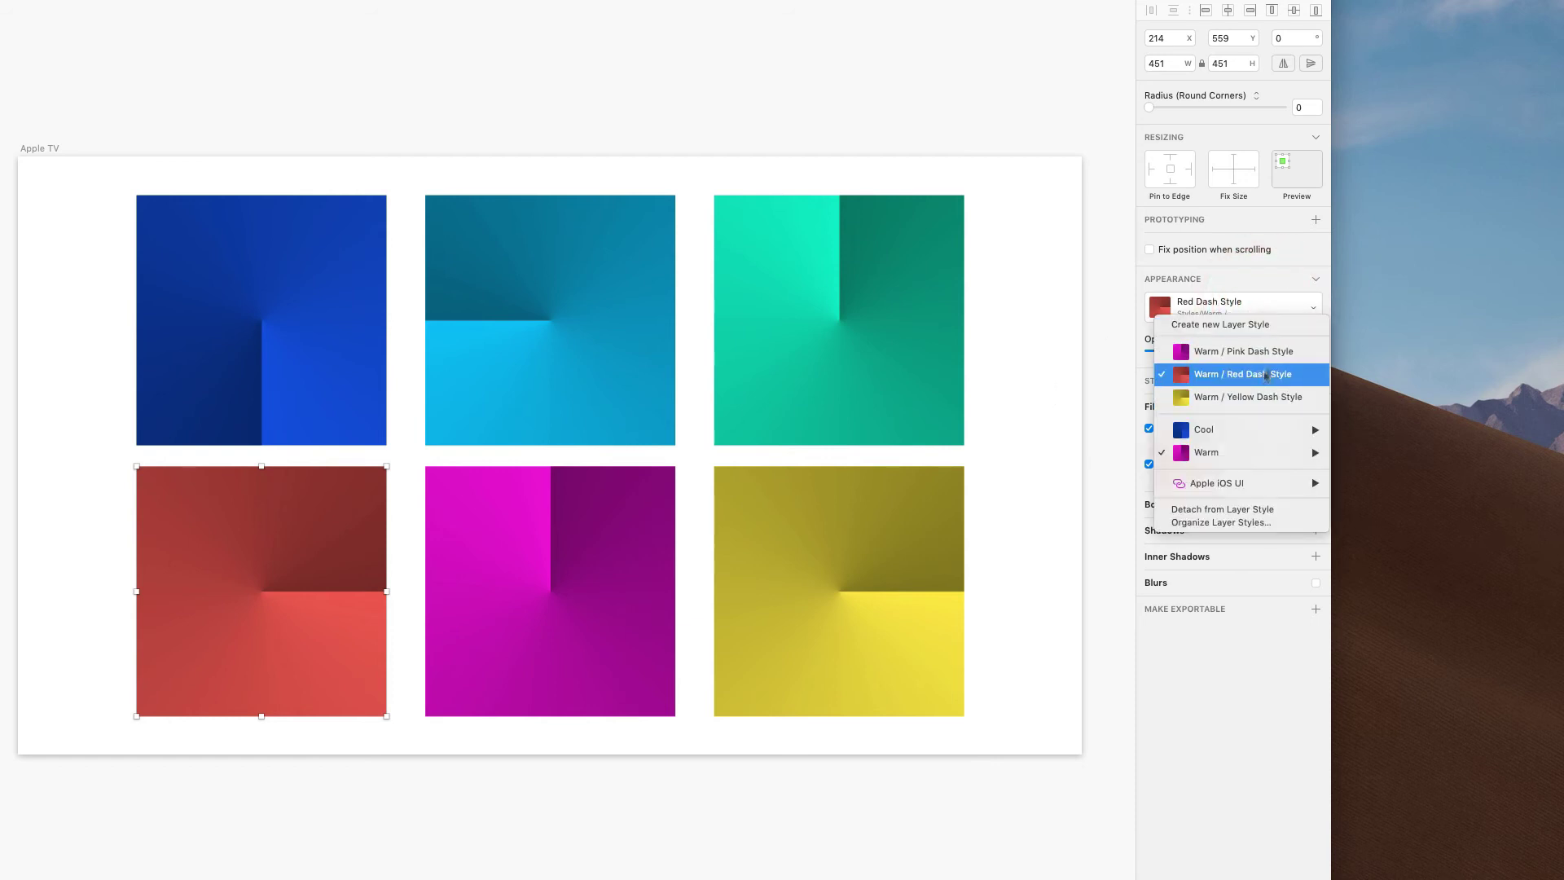
mouse_move(1238, 433)
click(1045, 375)
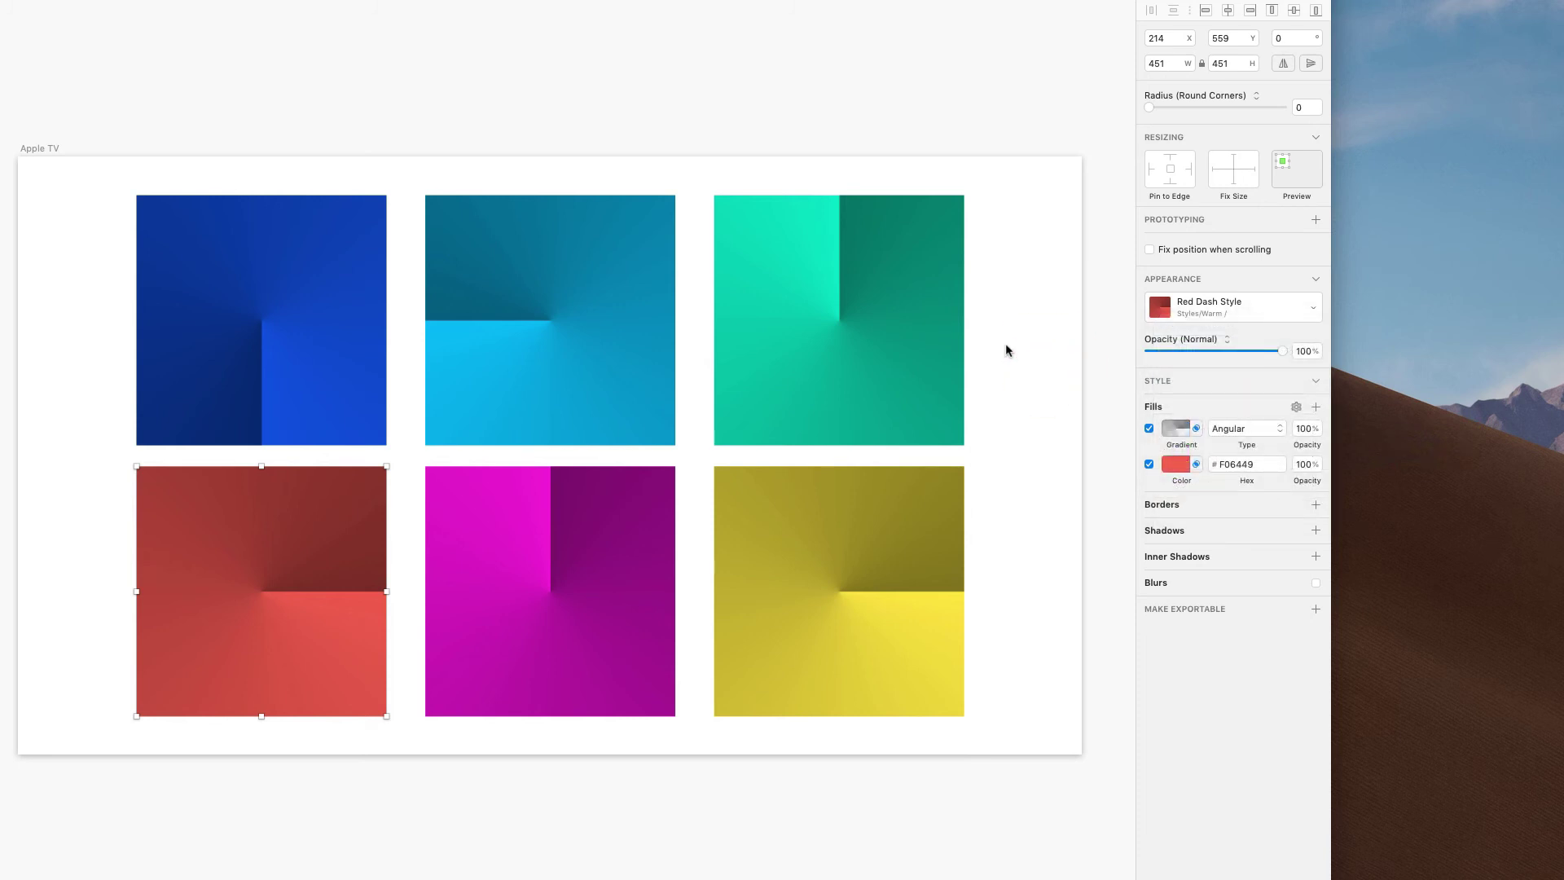